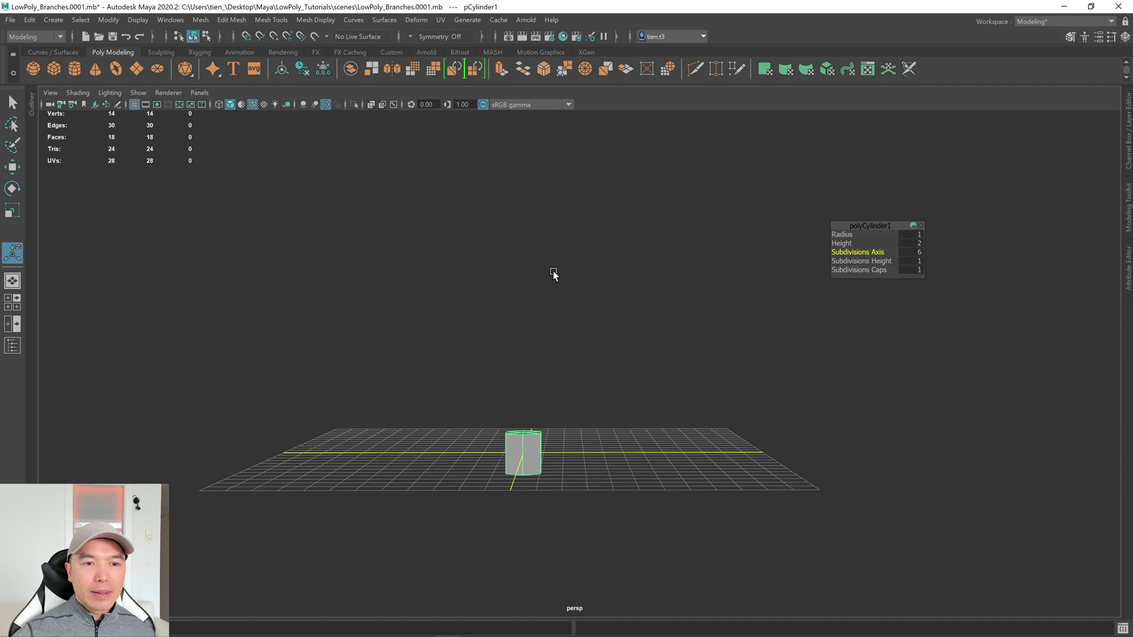
Step: With the six-sided cylinder created, switch to the Select tool and show the four-view layout
{"action": "key", "text": "q"}
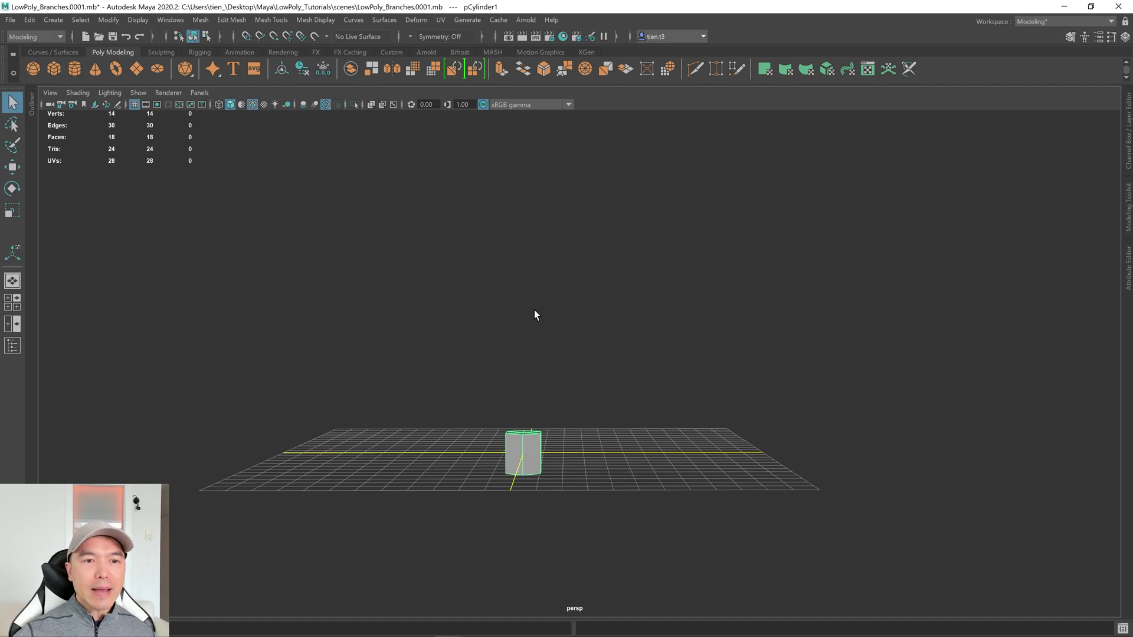
{"action": "key", "text": "space"}
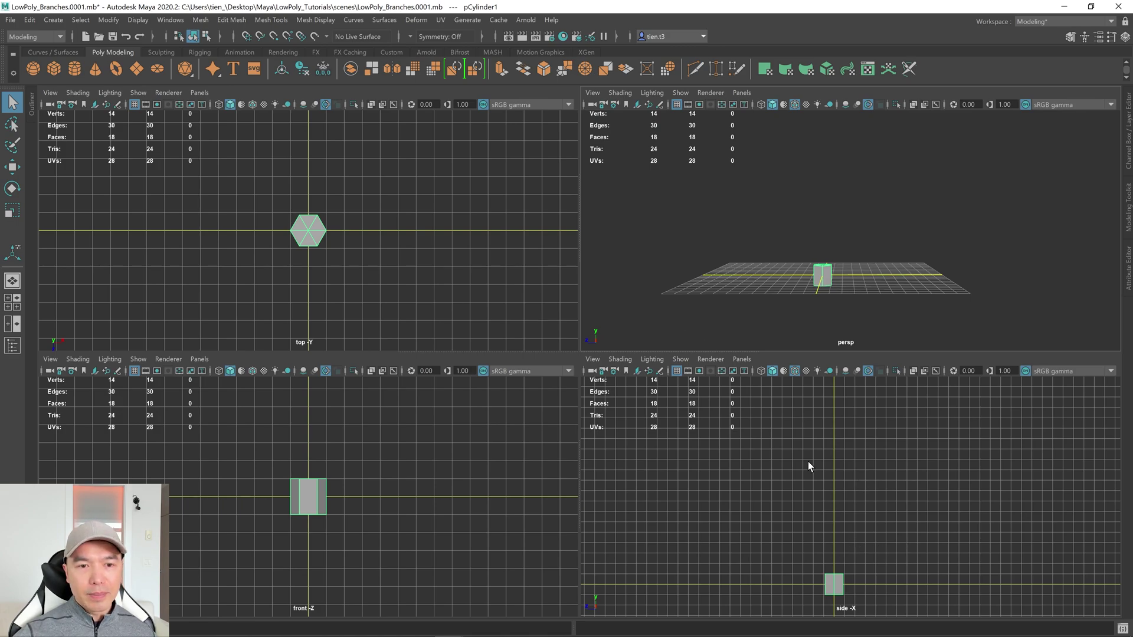
Step: Maximize the side view and start the CV Curve Tool from Create > Curve Tools
{"action": "key", "text": "space"}
{"action": "middle_click_drag", "start_coordinate": [589, 366], "coordinate": [588, 417], "text": "alt"}
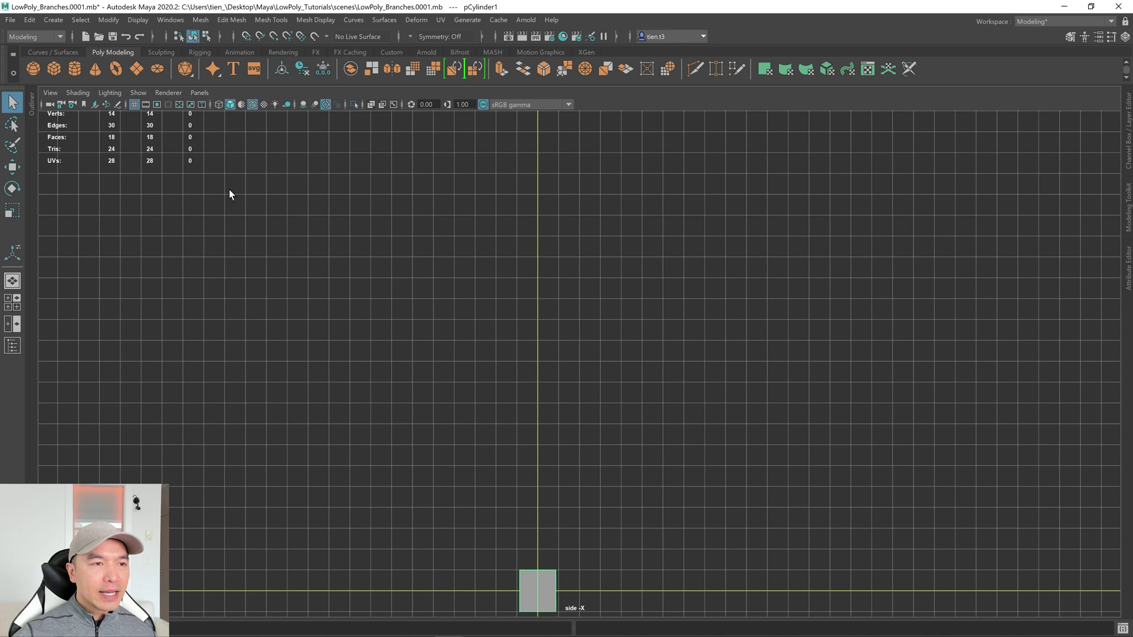
{"action": "left_click", "coordinate": [53, 19]}
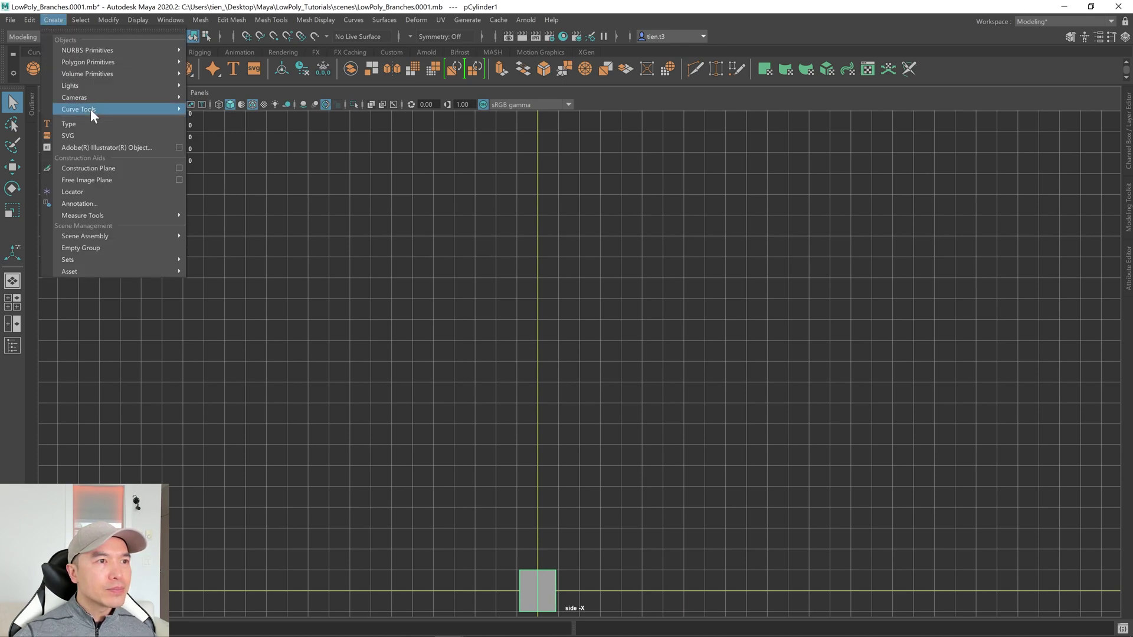
{"action": "mouse_move", "coordinate": [91, 113]}
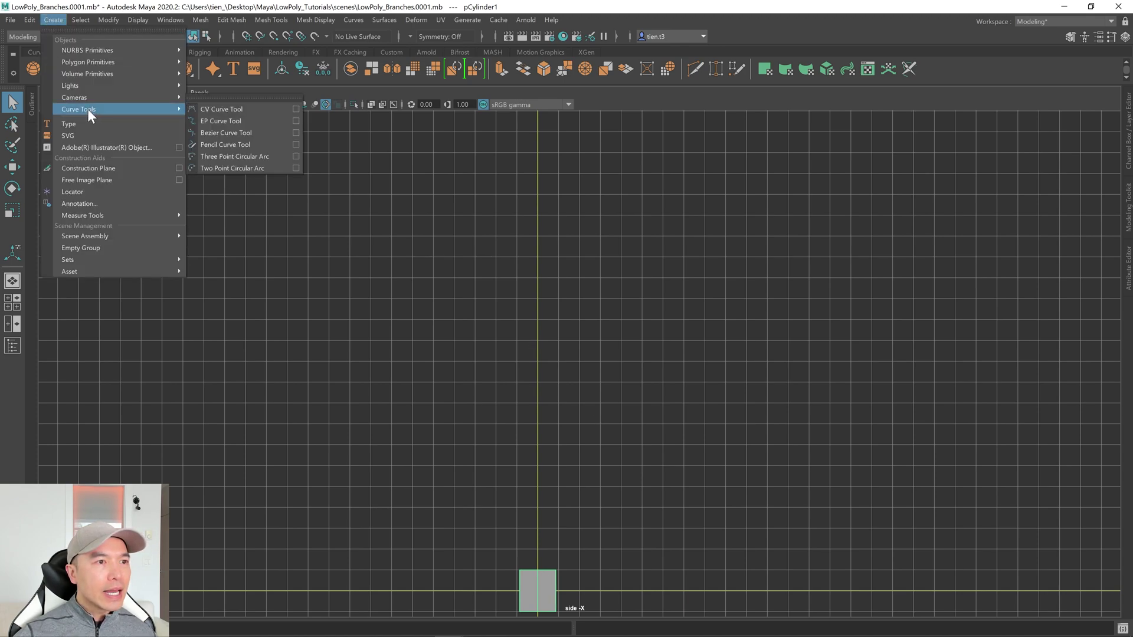
{"action": "left_click", "coordinate": [219, 111]}
Step: Draw an eight-point curve rising from the cylinder top, then bending left and up
{"action": "middle_click_drag", "start_coordinate": [647, 457], "coordinate": [614, 439], "text": "alt"}
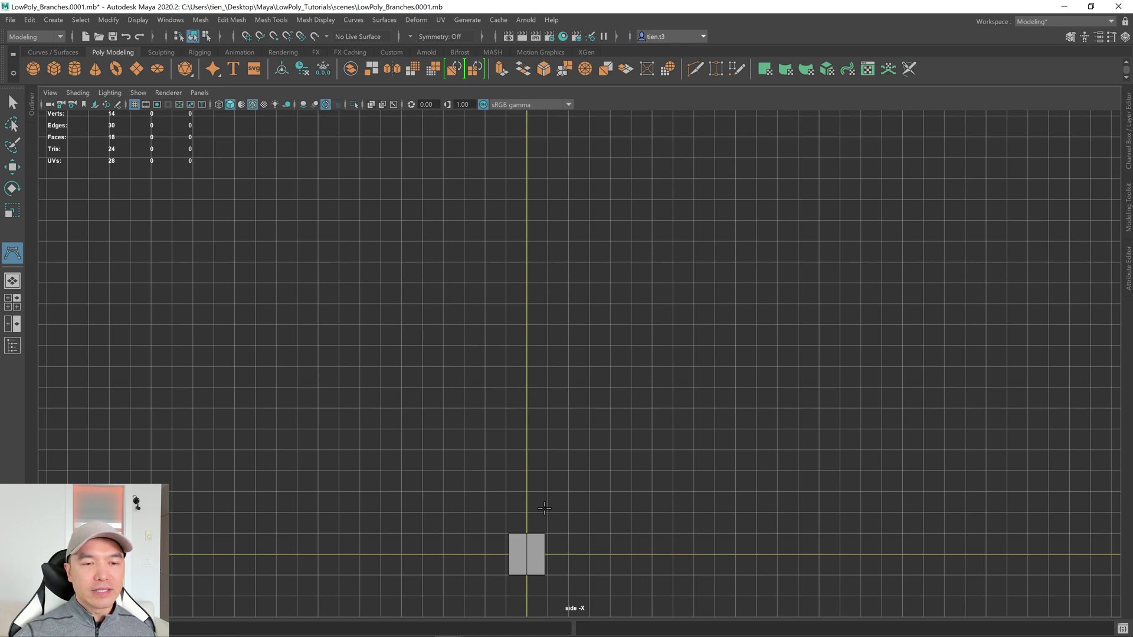
{"action": "left_click", "coordinate": [527, 529]}
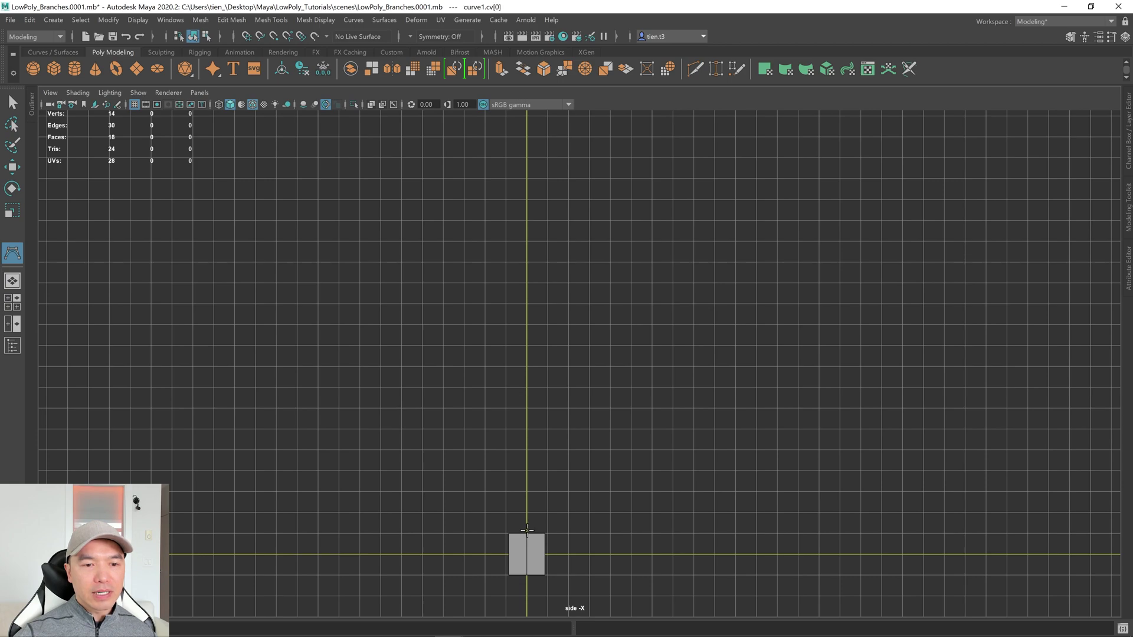
{"action": "left_click", "coordinate": [527, 479]}
{"action": "left_click", "coordinate": [526, 412]}
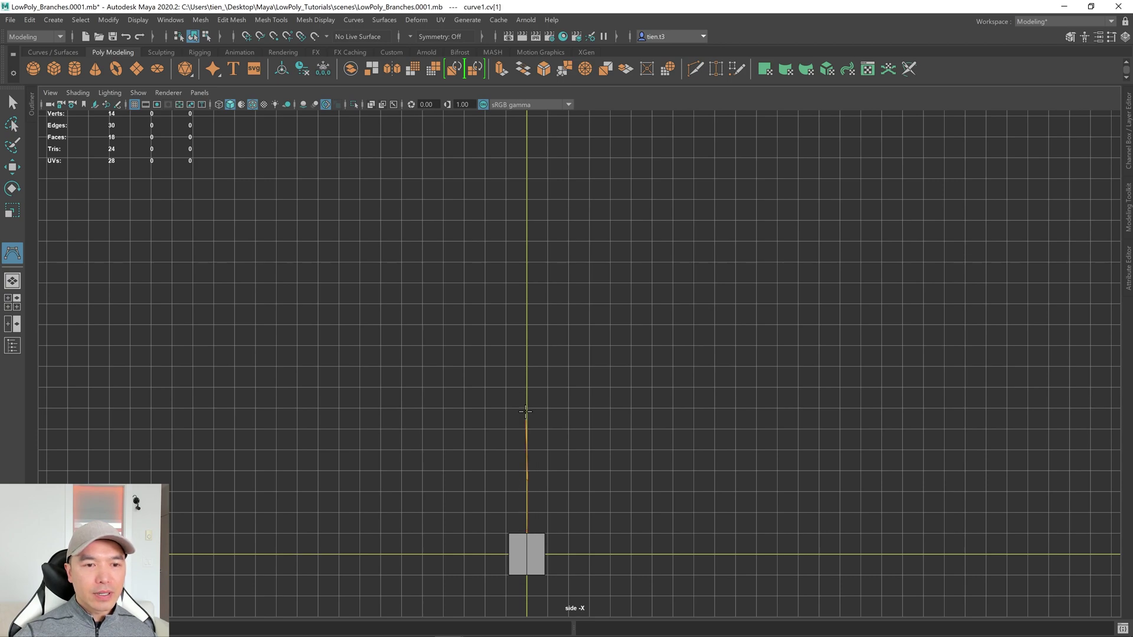
{"action": "left_click", "coordinate": [508, 369]}
{"action": "left_click", "coordinate": [463, 354]}
{"action": "left_click", "coordinate": [404, 335]}
{"action": "left_click", "coordinate": [371, 295]}
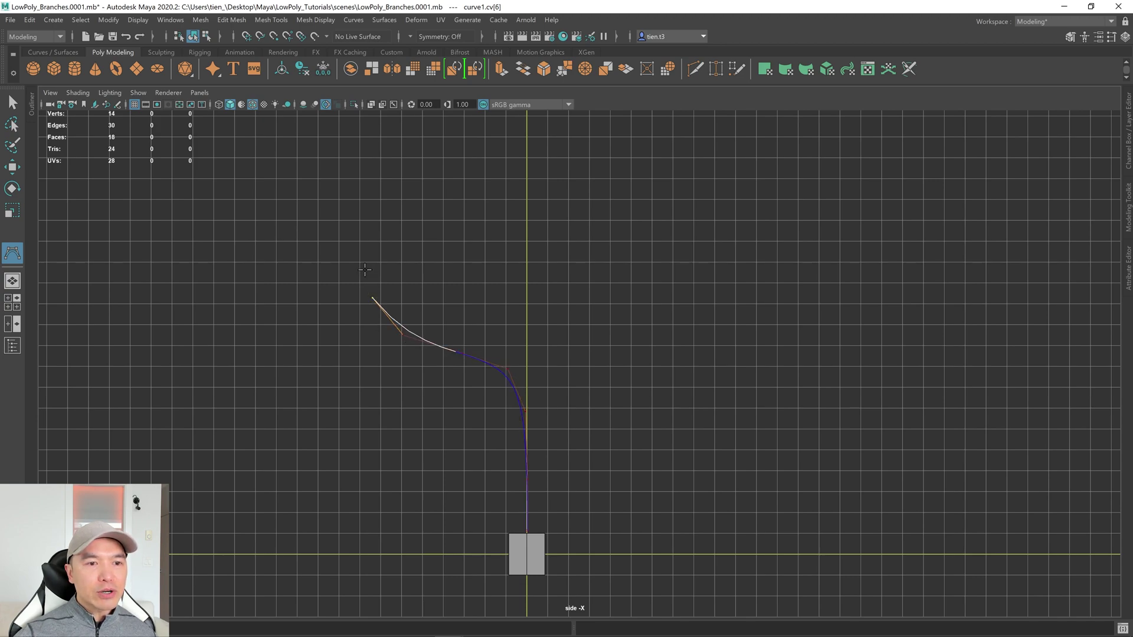
{"action": "left_click", "coordinate": [363, 265]}
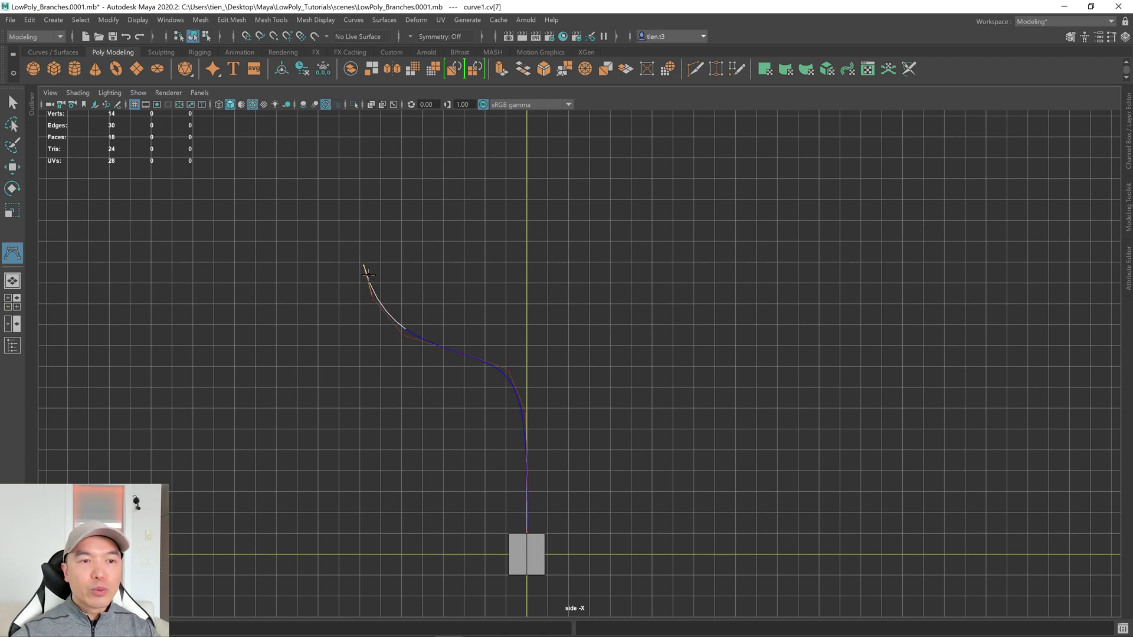
{"action": "key", "text": "q"}
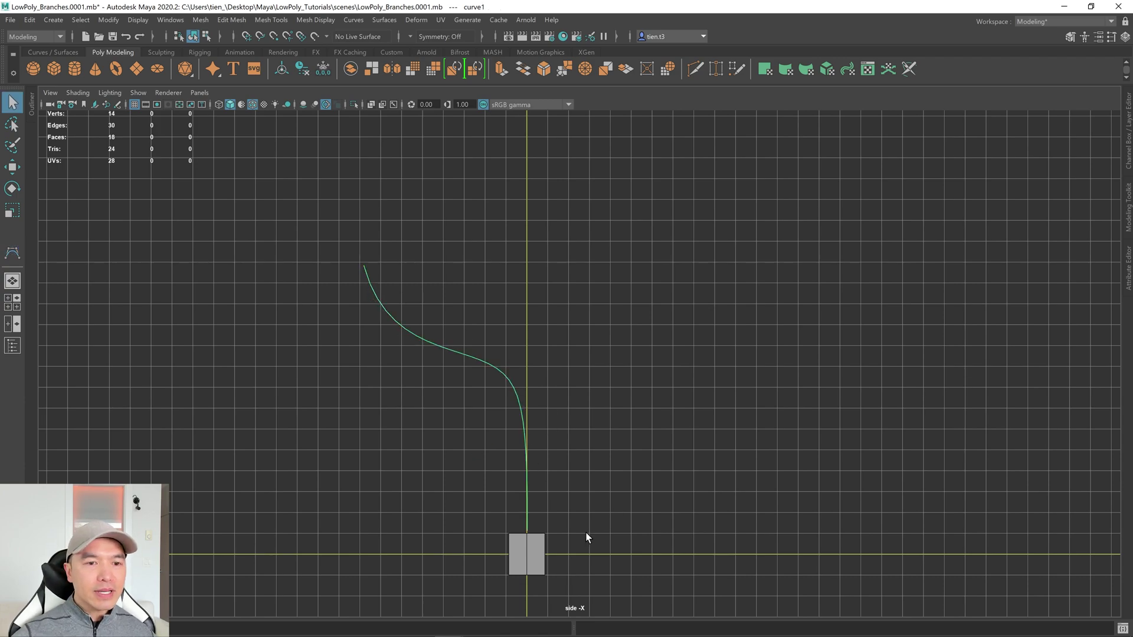
Step: In the perspective view, select the cylinder and bring up the Modeling Toolkit
{"action": "key", "text": "space"}
{"action": "key", "text": "space"}
{"action": "left_click_drag", "start_coordinate": [794, 298], "coordinate": [648, 466], "text": "alt"}
{"action": "left_click_drag", "start_coordinate": [527, 474], "coordinate": [592, 495], "text": "alt"}
{"action": "scroll", "coordinate": [595, 490], "scroll_direction": "up", "scroll_amount": 3}
{"action": "left_click", "coordinate": [586, 488]}
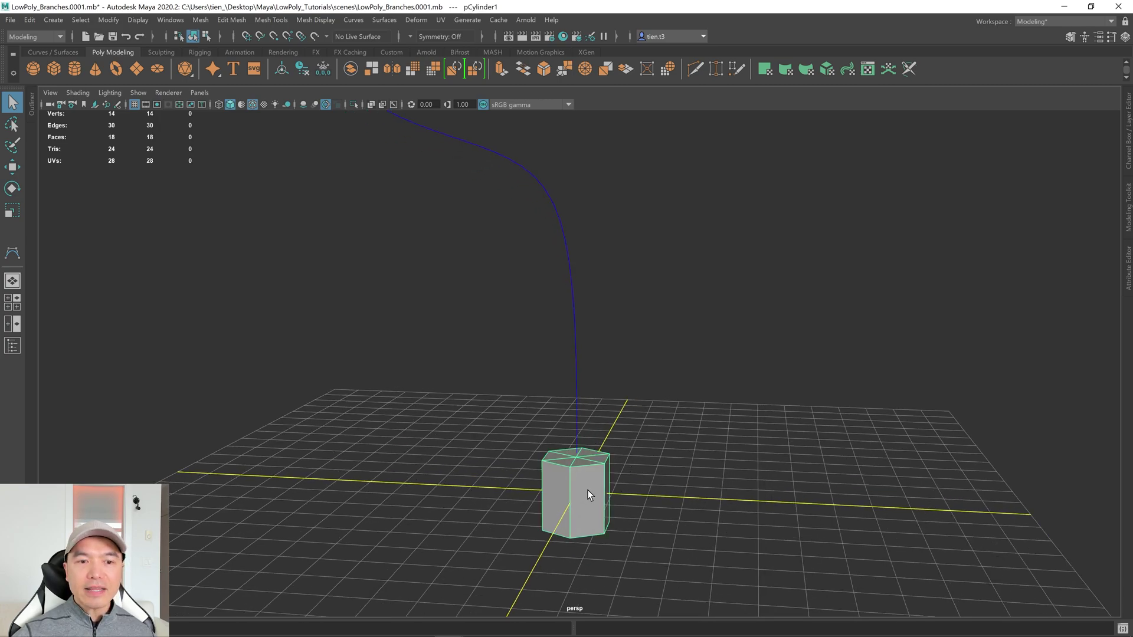
{"action": "mouse_move", "coordinate": [734, 206]}
{"action": "right_mouse_down"}
{"action": "mouse_move", "coordinate": [770, 205]}
{"action": "mouse_move", "coordinate": [714, 197]}
{"action": "mouse_move", "coordinate": [743, 208]}
{"action": "mouse_move", "coordinate": [728, 198]}
{"action": "mouse_move", "coordinate": [734, 206]}
{"action": "right_mouse_up"}
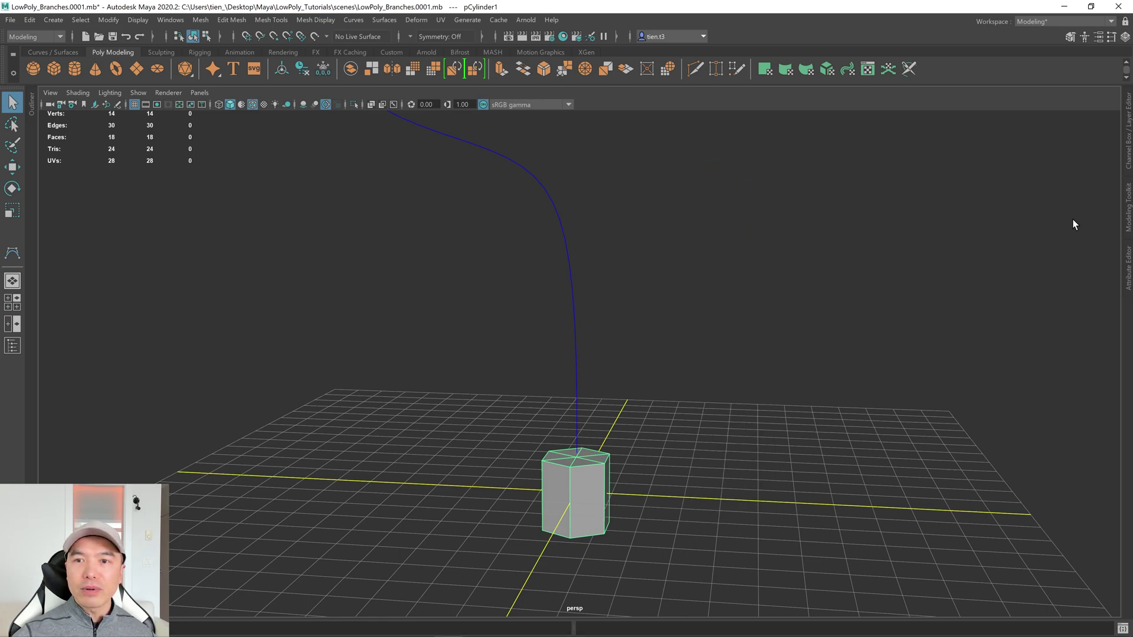
{"action": "left_click", "coordinate": [1125, 216]}
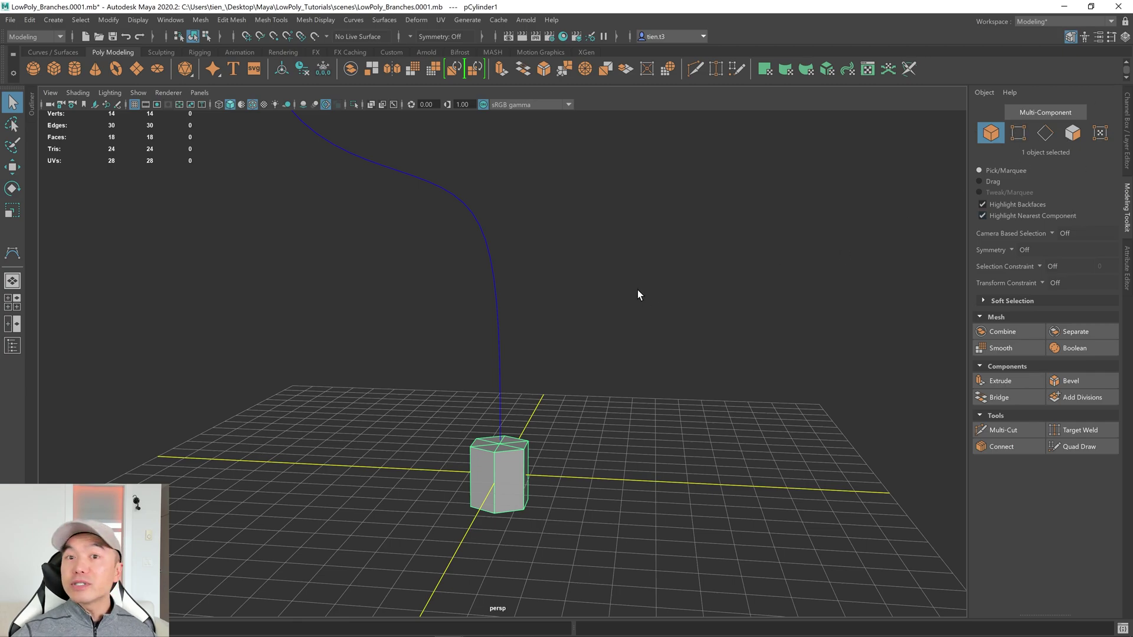
Step: Select the six top faces plus curve1 and extrude the faces along the curve
{"action": "right_click", "coordinate": [658, 262]}
{"action": "right_click_drag", "start_coordinate": [659, 295], "coordinate": [655, 294]}
{"action": "left_click_drag", "start_coordinate": [510, 444], "coordinate": [510, 457], "text": "alt"}
{"action": "right_click_drag", "start_coordinate": [586, 439], "coordinate": [628, 433], "text": "alt"}
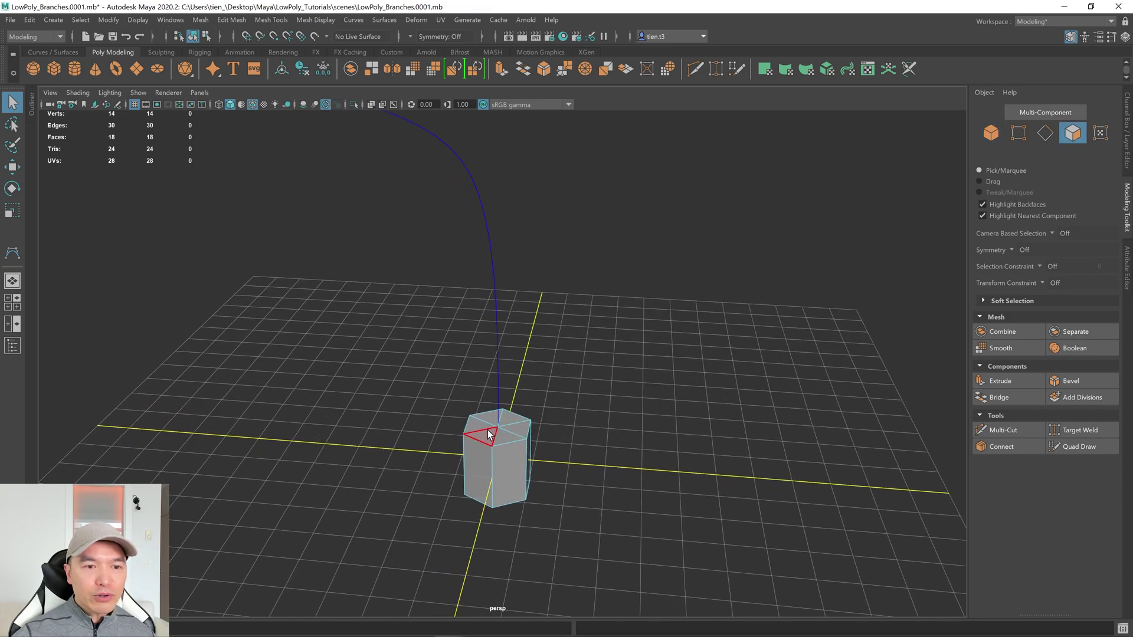
{"action": "left_click_drag", "start_coordinate": [495, 426], "coordinate": [536, 438]}
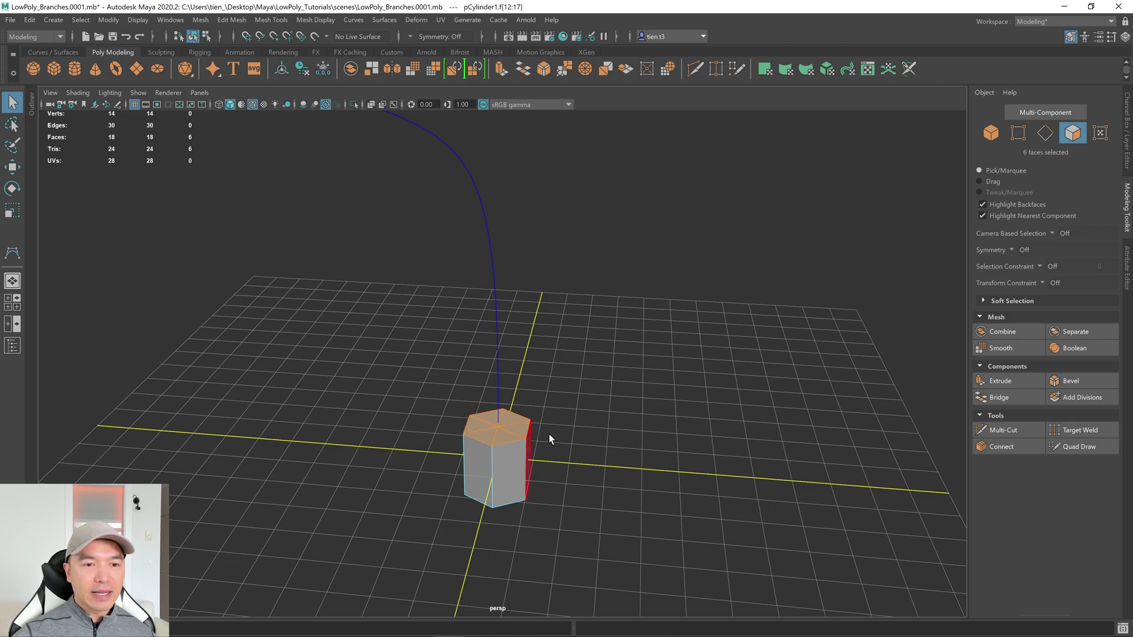
{"action": "right_click_drag", "start_coordinate": [573, 432], "coordinate": [551, 426], "text": "alt"}
{"action": "left_click_drag", "start_coordinate": [551, 430], "coordinate": [553, 424], "text": "alt"}
{"action": "left_click", "coordinate": [496, 325], "text": "shift"}
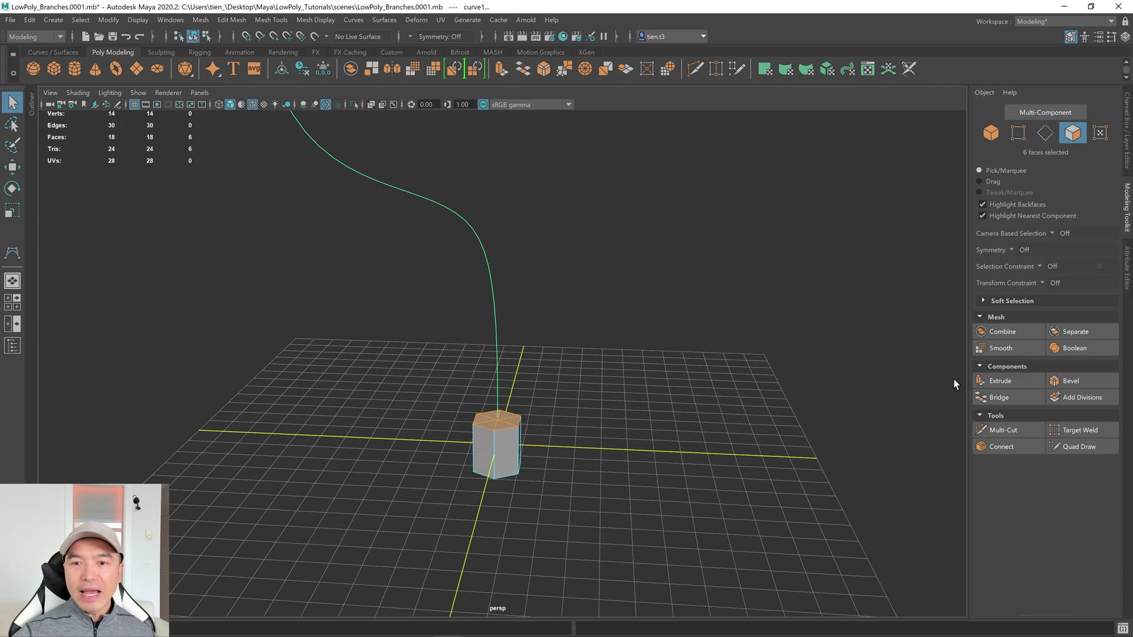
{"action": "left_click", "coordinate": [1000, 381]}
{"action": "left_click_drag", "start_coordinate": [622, 335], "coordinate": [587, 338], "text": "alt"}
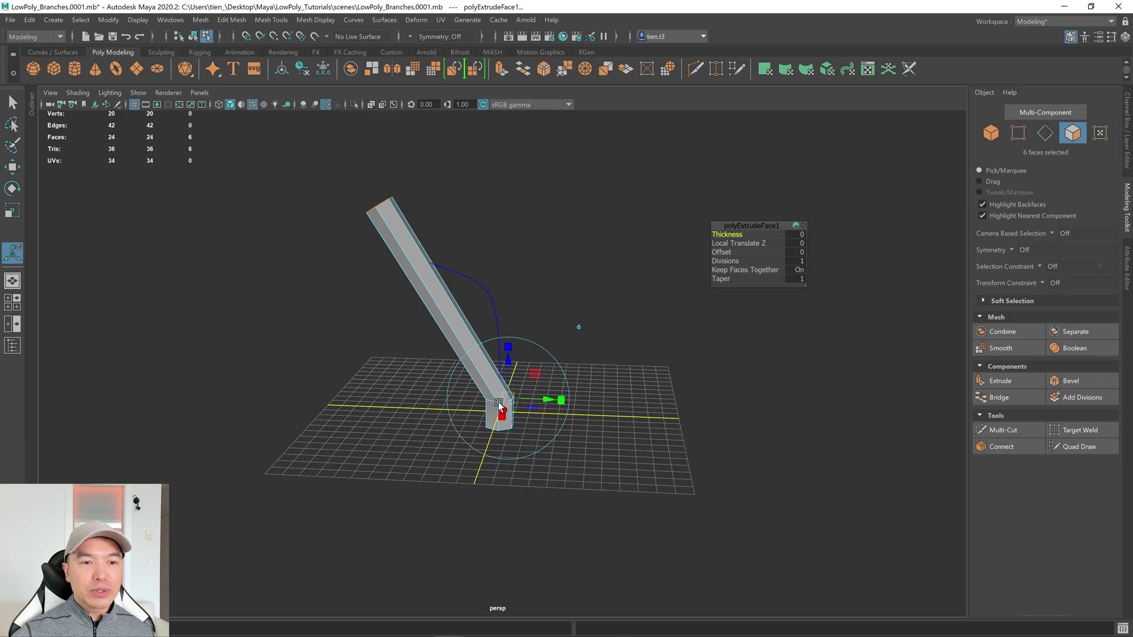
Step: Set the extrusion to 6 divisions and taper 0.3 so it bends and narrows along curve1
{"action": "left_click_drag", "start_coordinate": [725, 261], "coordinate": [738, 256]}
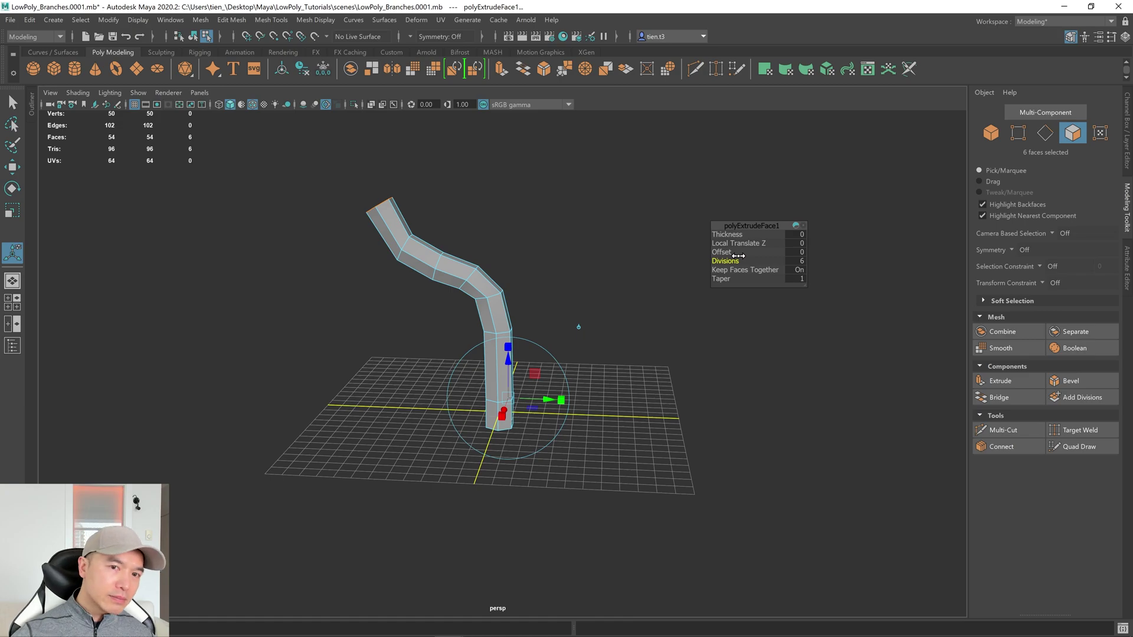
{"action": "left_click_drag", "start_coordinate": [571, 323], "coordinate": [524, 304], "text": "alt"}
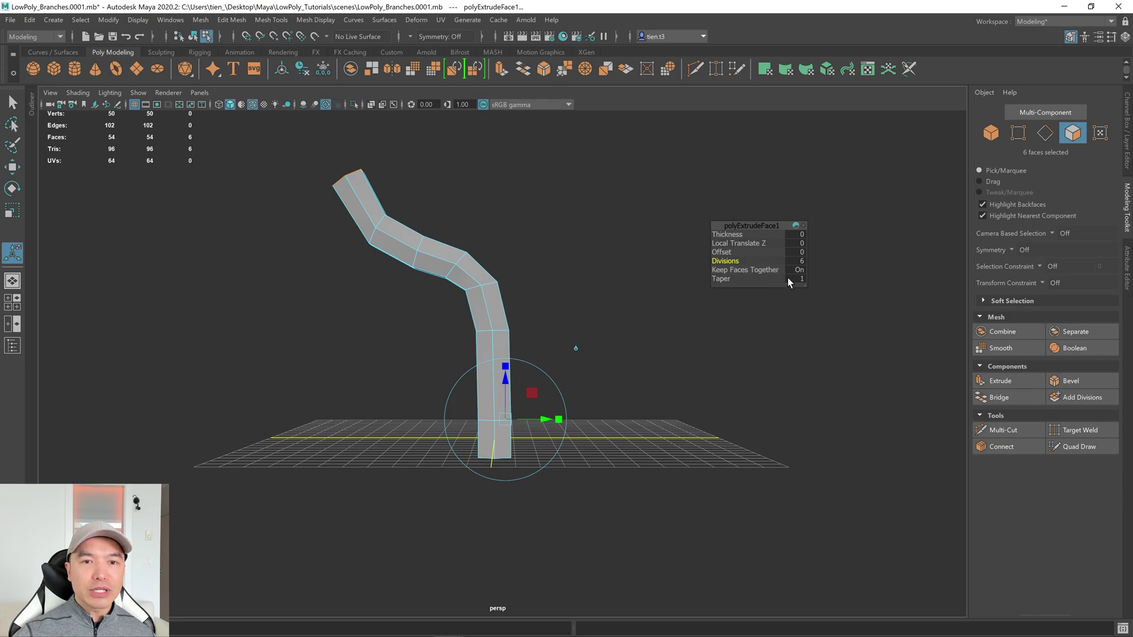
{"action": "left_click", "coordinate": [803, 227]}
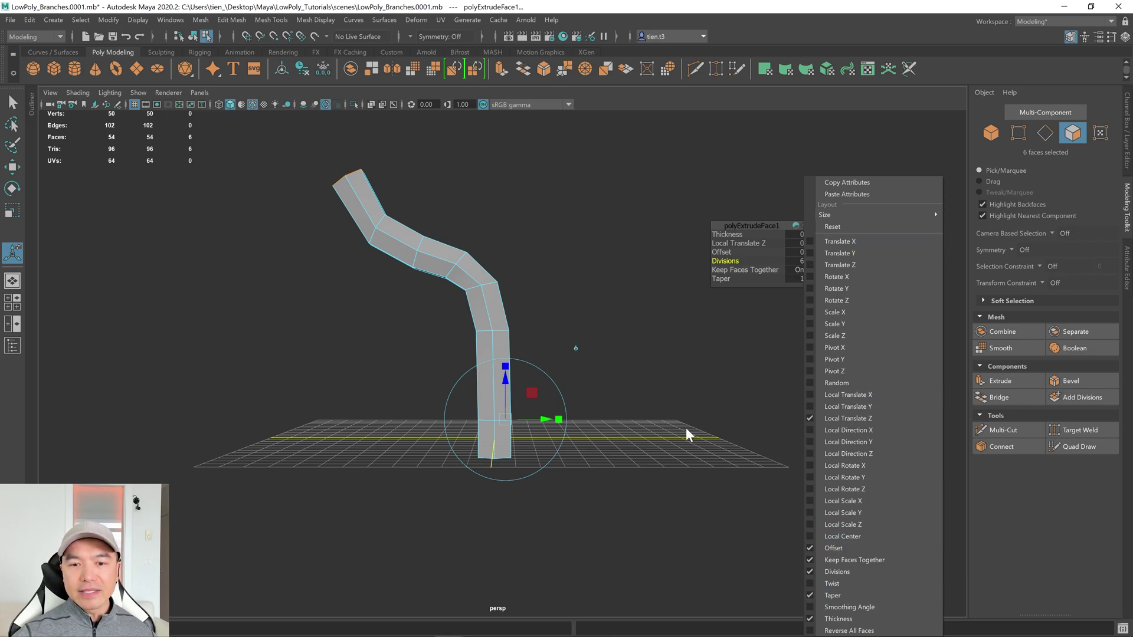
{"action": "left_click", "coordinate": [722, 280]}
{"action": "left_click_drag", "start_coordinate": [721, 280], "coordinate": [721, 283]}
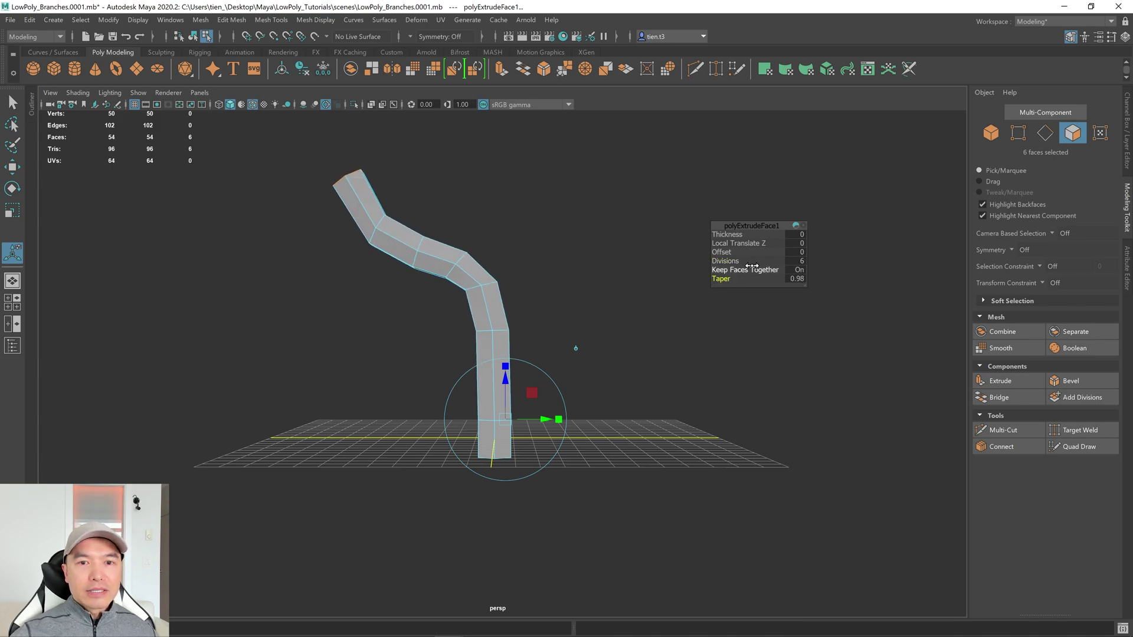
{"action": "left_click_drag", "start_coordinate": [717, 279], "coordinate": [701, 282]}
{"action": "mouse_move", "coordinate": [551, 348]}
{"action": "left_mouse_down", "text": "alt"}
{"action": "mouse_move", "coordinate": [468, 361]}
{"action": "mouse_move", "coordinate": [578, 345]}
{"action": "mouse_move", "coordinate": [539, 351]}
{"action": "left_mouse_up", "text": "alt"}
{"action": "scroll", "coordinate": [571, 348], "scroll_direction": "up", "scroll_amount": 1}
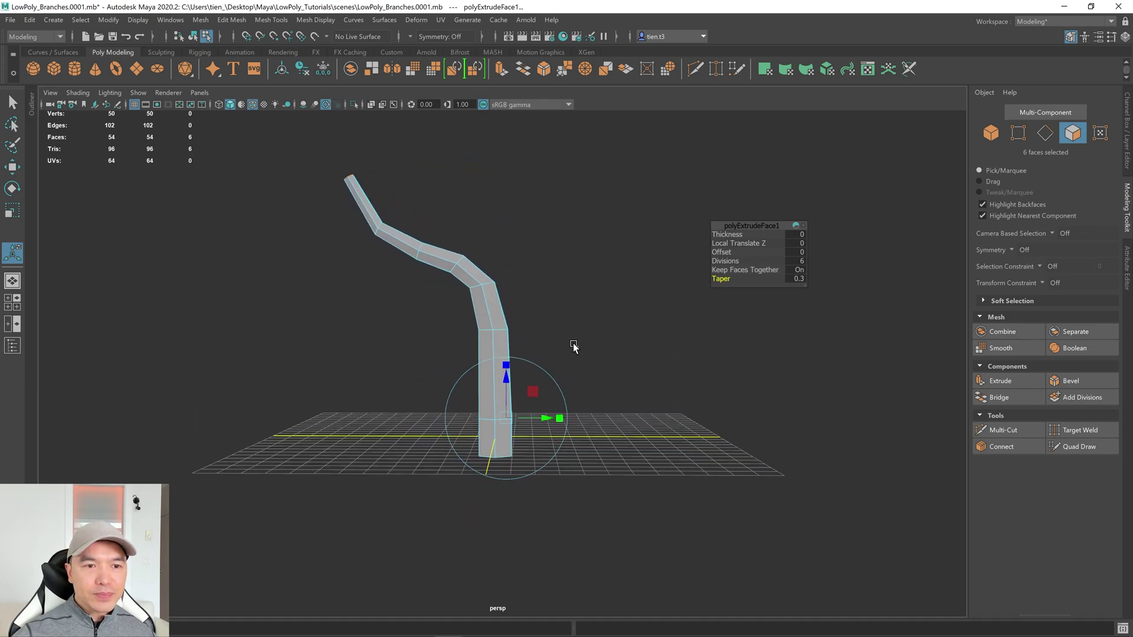
{"action": "scroll", "coordinate": [604, 366], "scroll_direction": "up", "scroll_amount": 2}
{"action": "left_click_drag", "start_coordinate": [604, 366], "coordinate": [566, 372], "text": "alt"}
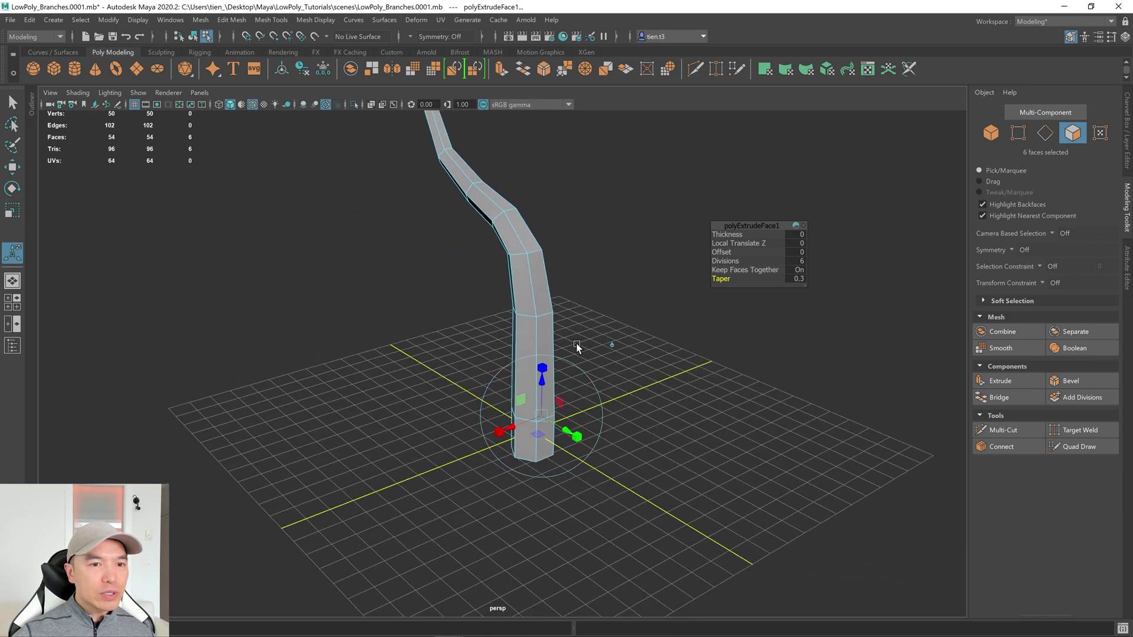
Step: Return to Object Mode, reselect the branch mesh and start the Multi-Cut tool
{"action": "right_click_drag", "start_coordinate": [551, 292], "coordinate": [614, 241]}
{"action": "left_click", "coordinate": [614, 240]}
{"action": "left_click_drag", "start_coordinate": [587, 291], "coordinate": [533, 330], "text": "alt"}
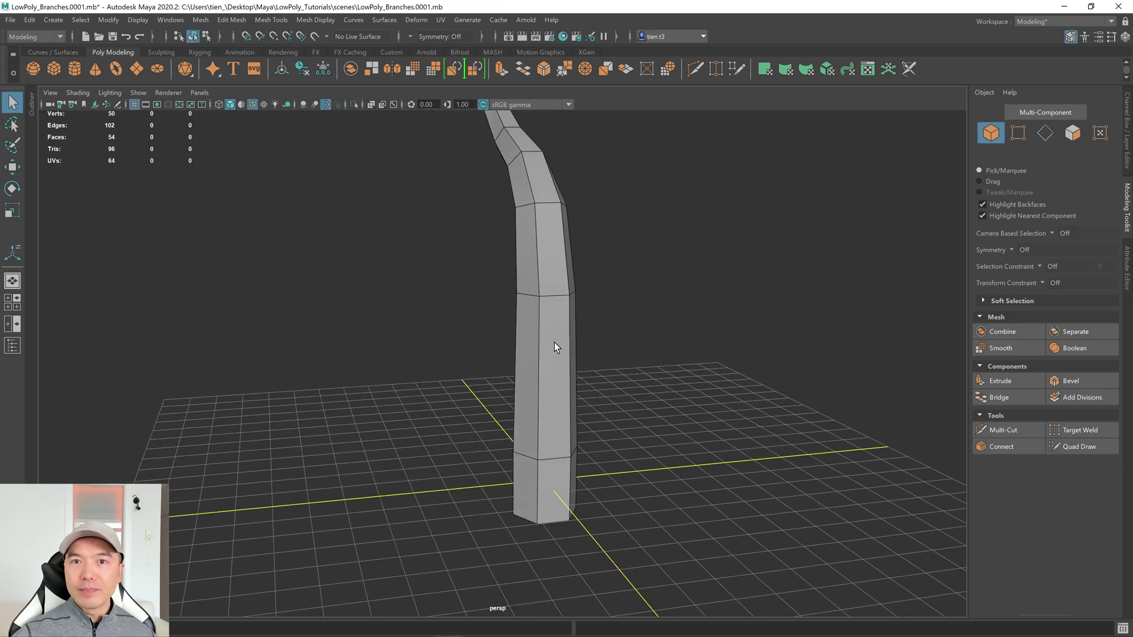
{"action": "left_click_drag", "start_coordinate": [571, 384], "coordinate": [626, 379], "text": "alt"}
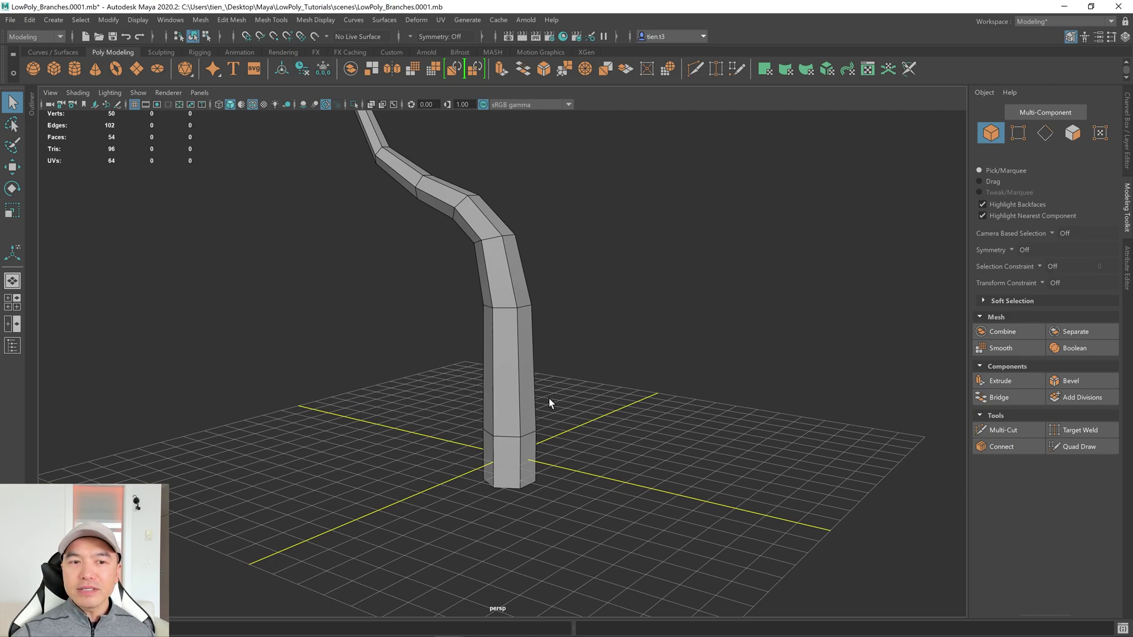
{"action": "left_click_drag", "start_coordinate": [496, 420], "coordinate": [449, 428], "text": "alt"}
{"action": "left_click_drag", "start_coordinate": [551, 425], "coordinate": [524, 427], "text": "alt"}
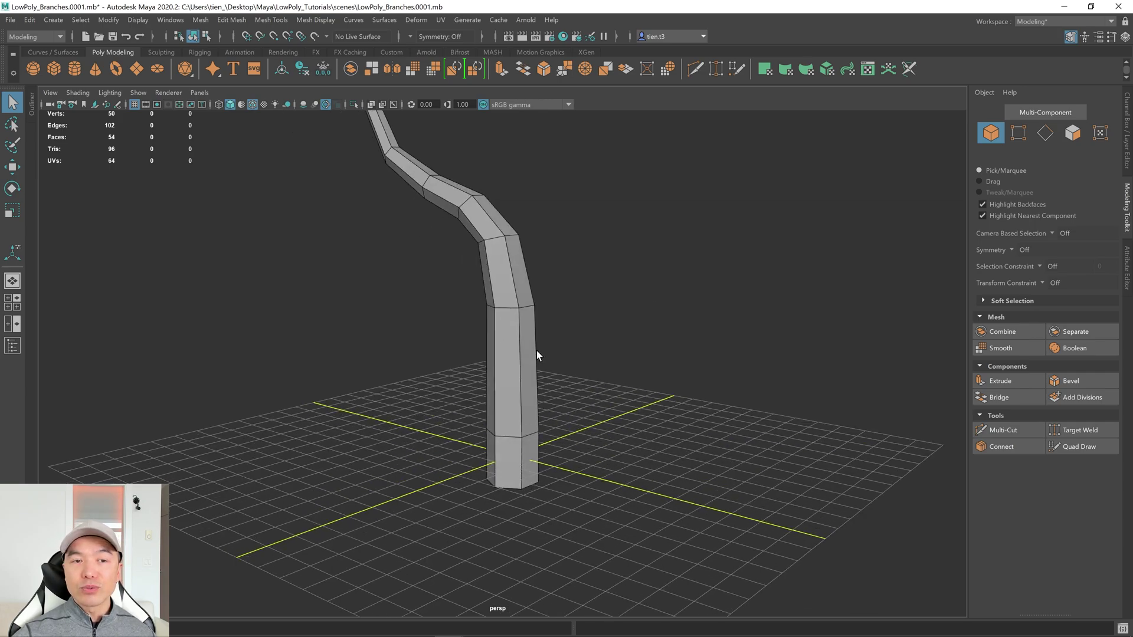
{"action": "left_click_drag", "start_coordinate": [581, 329], "coordinate": [508, 308], "text": "alt"}
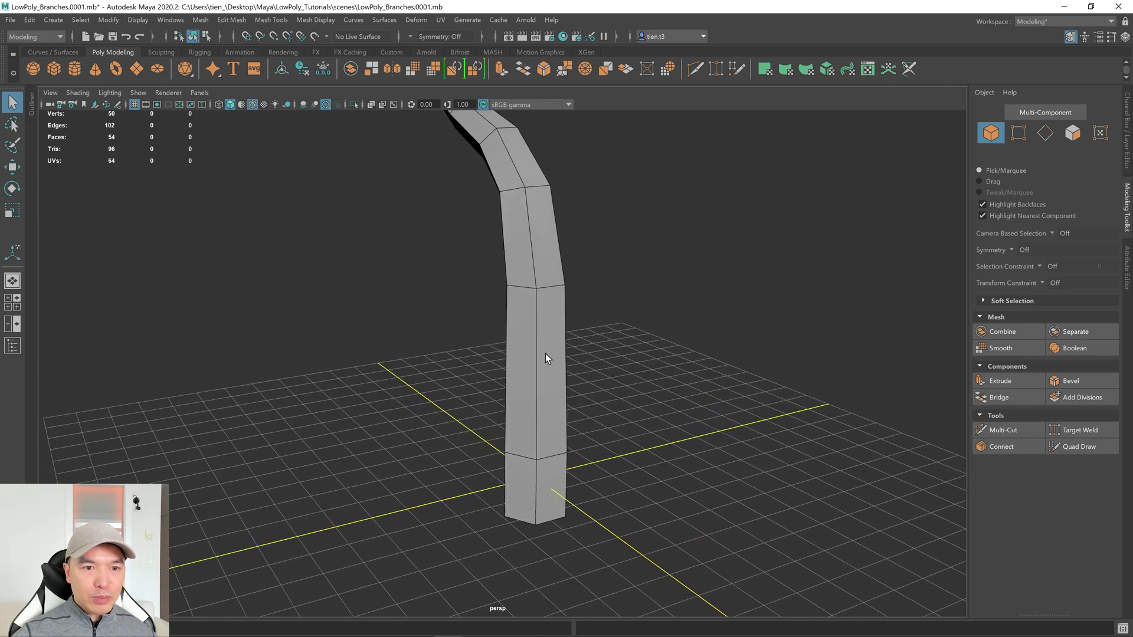
{"action": "left_click", "coordinate": [519, 261]}
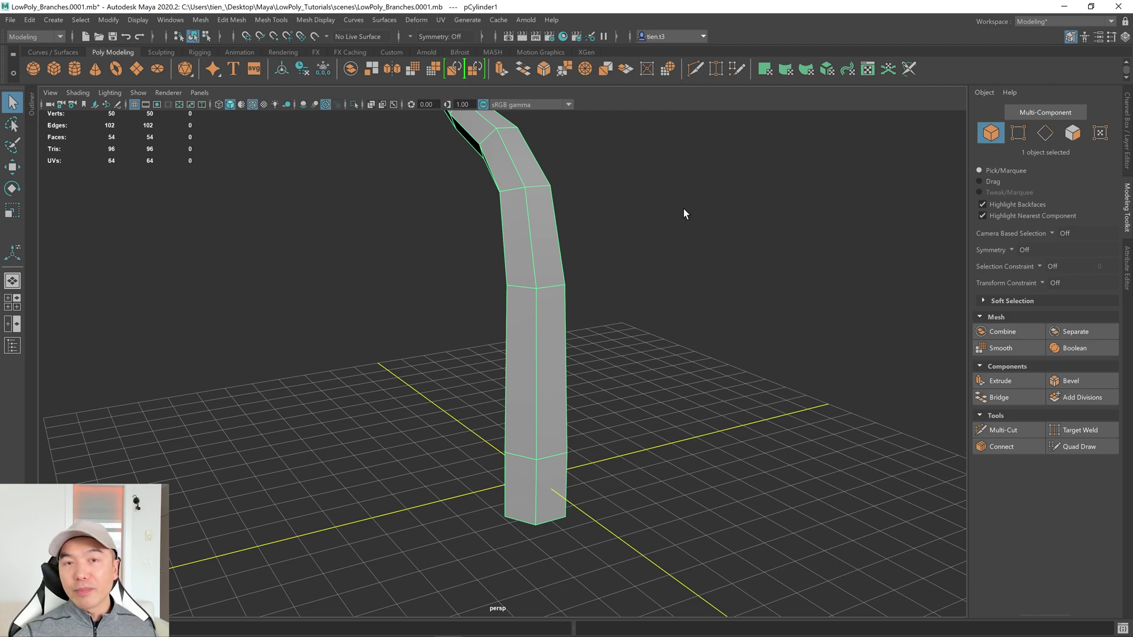
{"action": "right_click_drag", "start_coordinate": [682, 208], "coordinate": [604, 210], "text": "shift"}
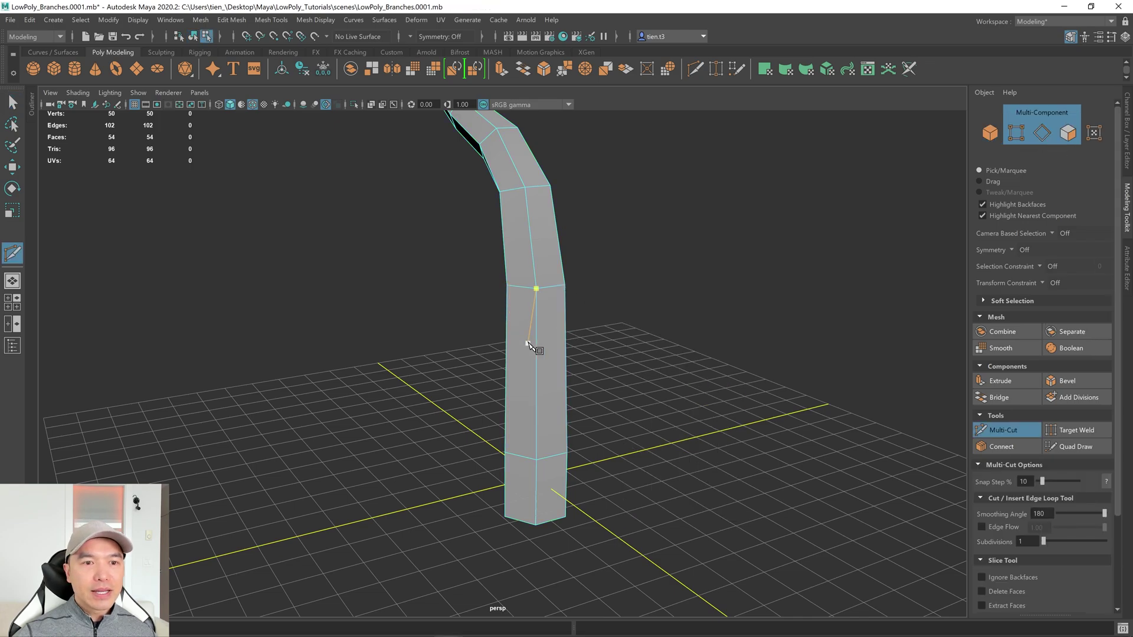
Step: Insert an edge loop across the trunk below the bend with Multi-Cut
{"action": "left_click", "coordinate": [536, 337], "text": "ctrl"}
{"action": "left_click_drag", "start_coordinate": [535, 337], "coordinate": [582, 334], "text": "alt"}
{"action": "key", "text": "q"}
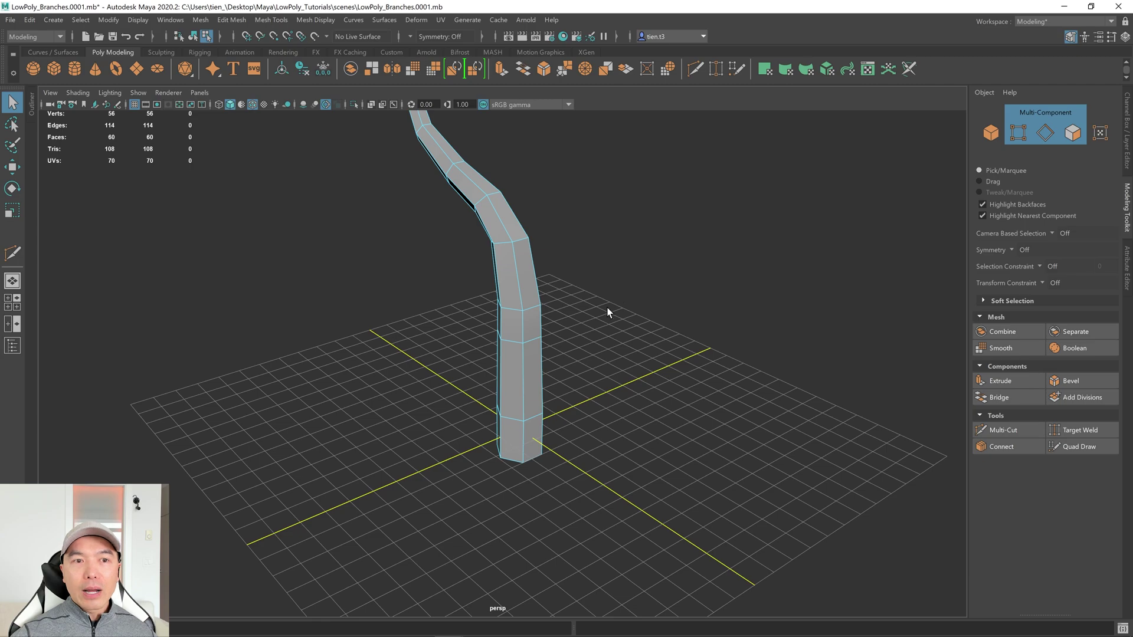
Step: In Face mode, select two neighbouring trunk faces below the bend
{"action": "right_click_drag", "start_coordinate": [611, 242], "coordinate": [601, 292]}
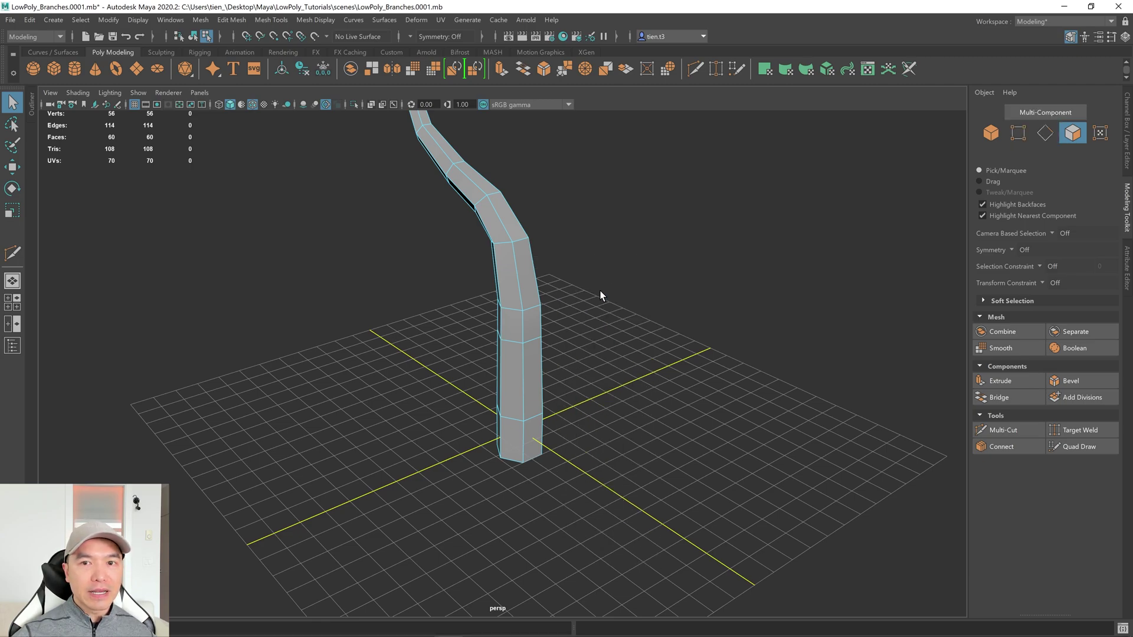
{"action": "left_click", "coordinate": [515, 334]}
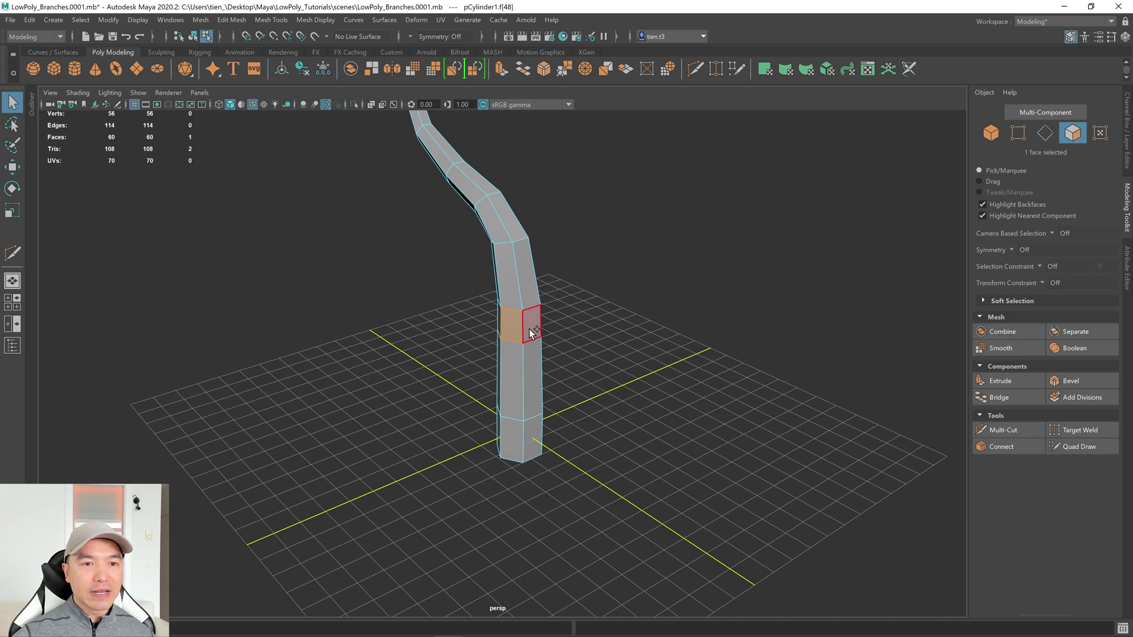
{"action": "left_click", "coordinate": [531, 331], "text": "shift"}
{"action": "left_click_drag", "start_coordinate": [559, 341], "coordinate": [519, 348], "text": "alt"}
{"action": "scroll", "coordinate": [557, 332], "scroll_direction": "up", "scroll_amount": 3}
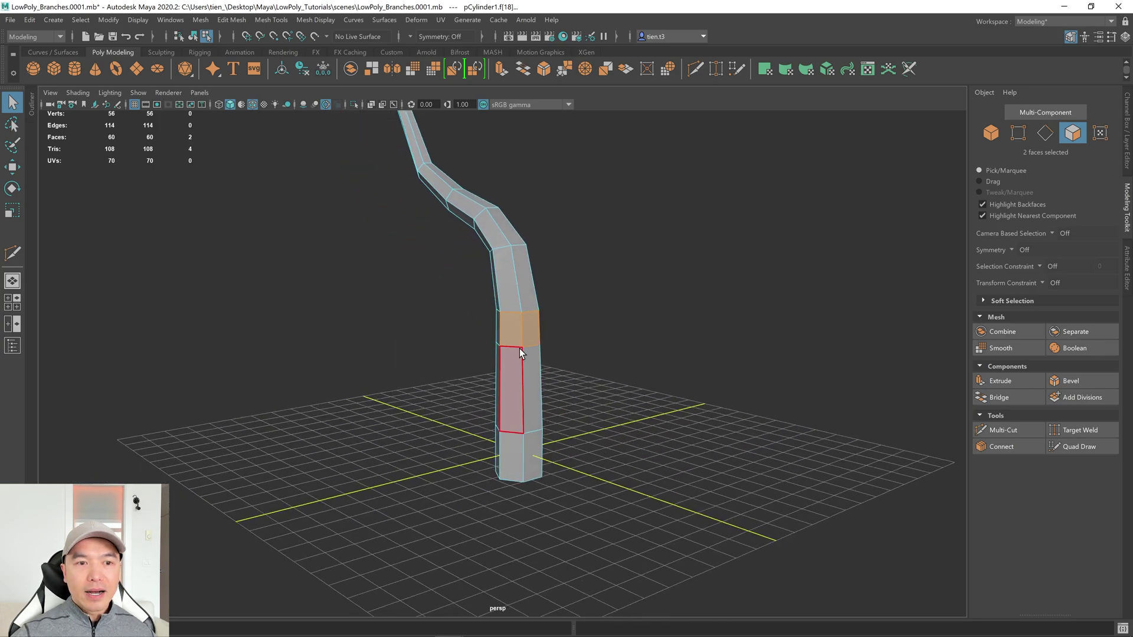
Step: Circularize the two selected trunk faces into a ring, undoing a stray face pick
{"action": "left_click", "coordinate": [669, 70]}
{"action": "left_click_drag", "start_coordinate": [593, 236], "coordinate": [514, 268], "text": "alt"}
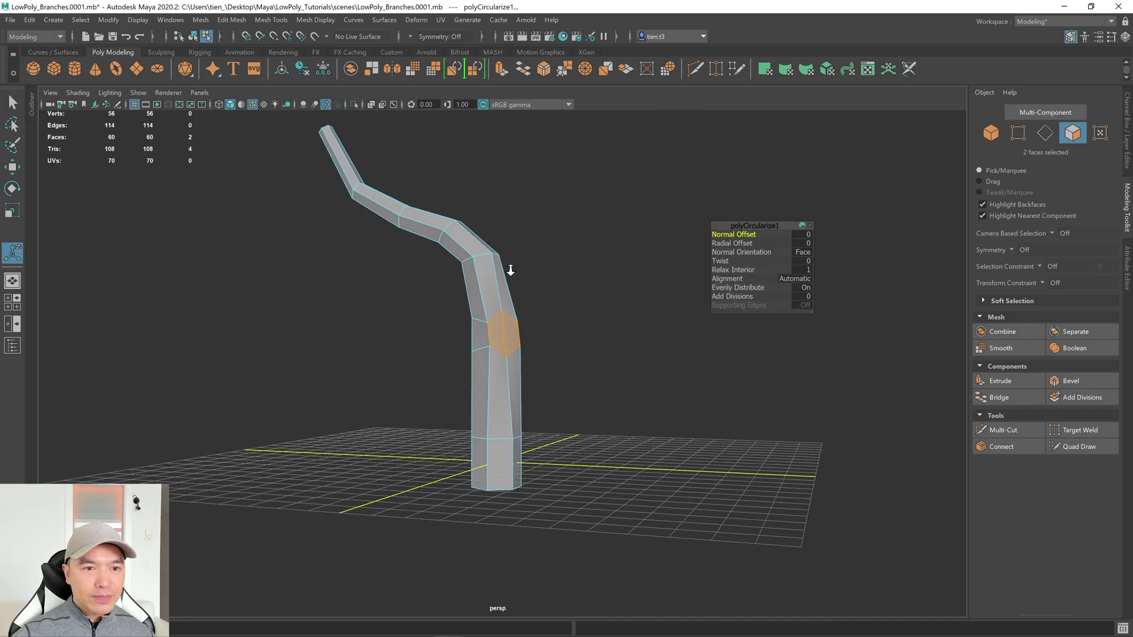
{"action": "right_click_drag", "start_coordinate": [513, 268], "coordinate": [700, 291], "text": "alt"}
{"action": "left_click_drag", "start_coordinate": [558, 308], "coordinate": [598, 302], "text": "alt"}
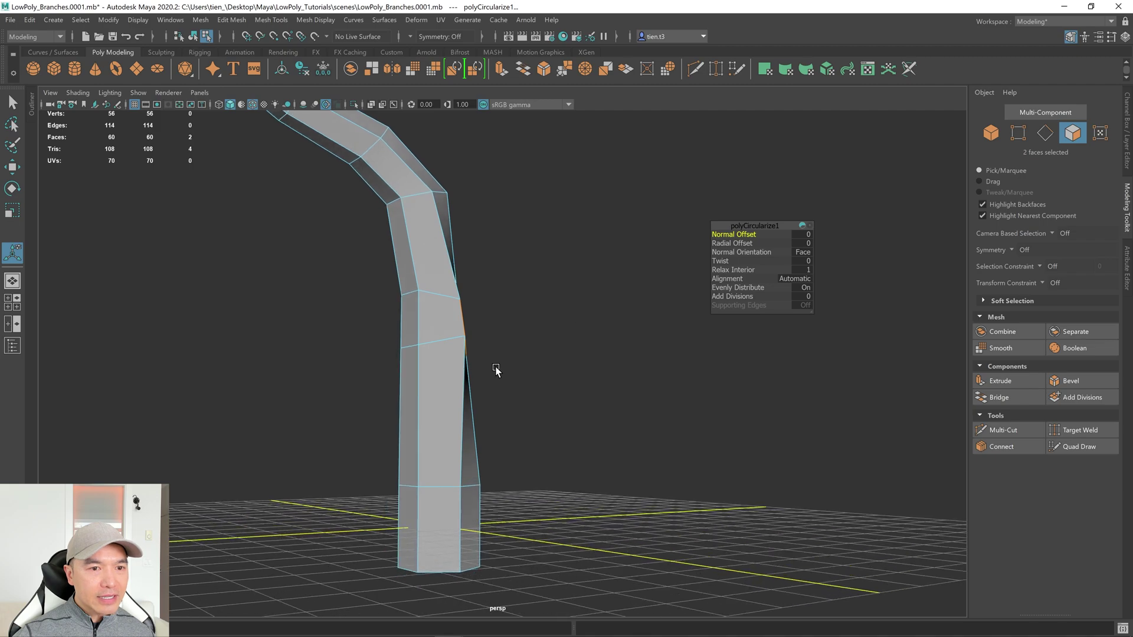
{"action": "left_click", "coordinate": [444, 267]}
{"action": "left_click_drag", "start_coordinate": [459, 278], "coordinate": [417, 285], "text": "alt"}
{"action": "left_click_drag", "start_coordinate": [506, 303], "coordinate": [541, 313], "text": "alt"}
{"action": "key", "text": "ctrl+z"}
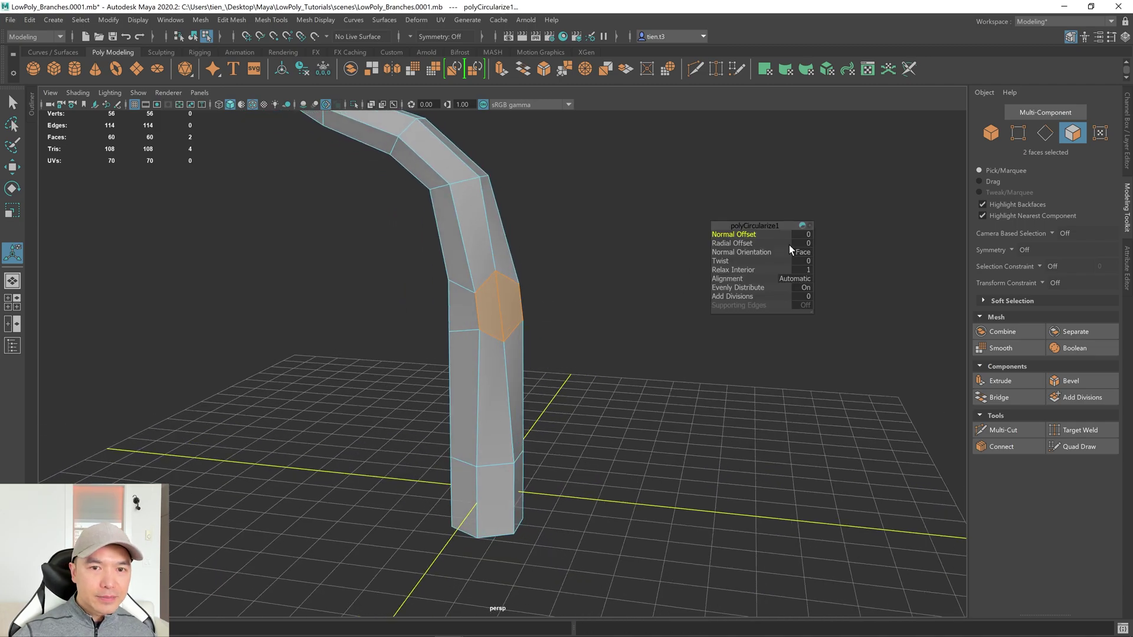
Step: Set the Circularize alignment to Surface (average)
{"action": "left_click", "coordinate": [794, 278]}
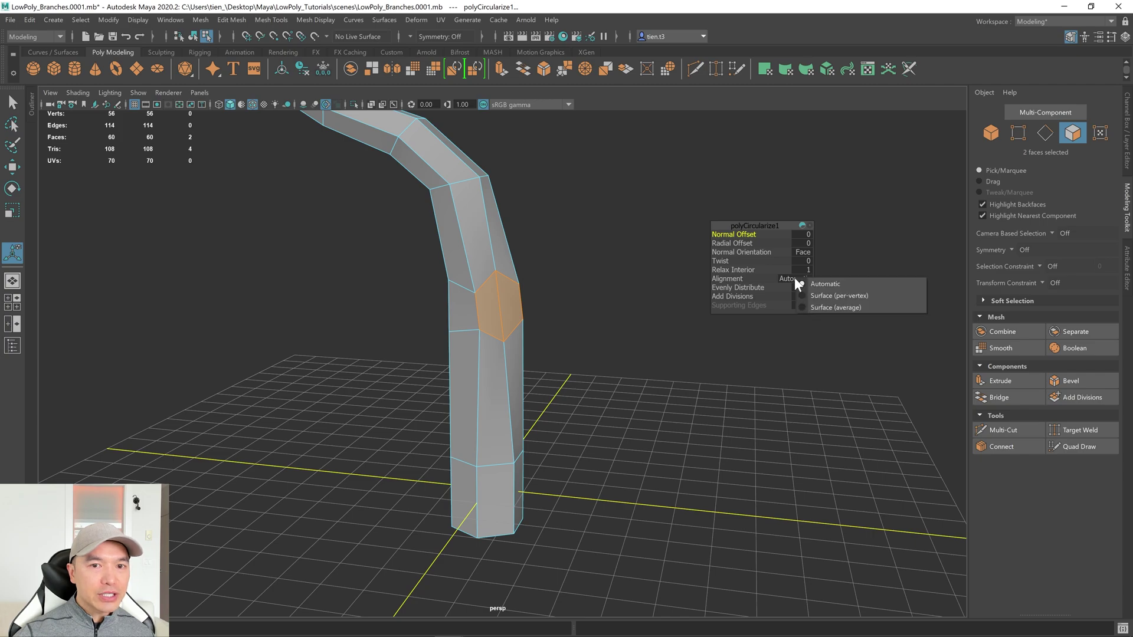
{"action": "left_click", "coordinate": [827, 307]}
{"action": "mouse_move", "coordinate": [590, 341]}
{"action": "left_mouse_down", "text": "alt"}
{"action": "mouse_move", "coordinate": [458, 346]}
{"action": "mouse_move", "coordinate": [601, 348]}
{"action": "left_mouse_up", "text": "alt"}
{"action": "middle_click_drag", "start_coordinate": [602, 349], "coordinate": [557, 371], "text": "alt"}
{"action": "left_click_drag", "start_coordinate": [557, 372], "coordinate": [546, 369], "text": "alt"}
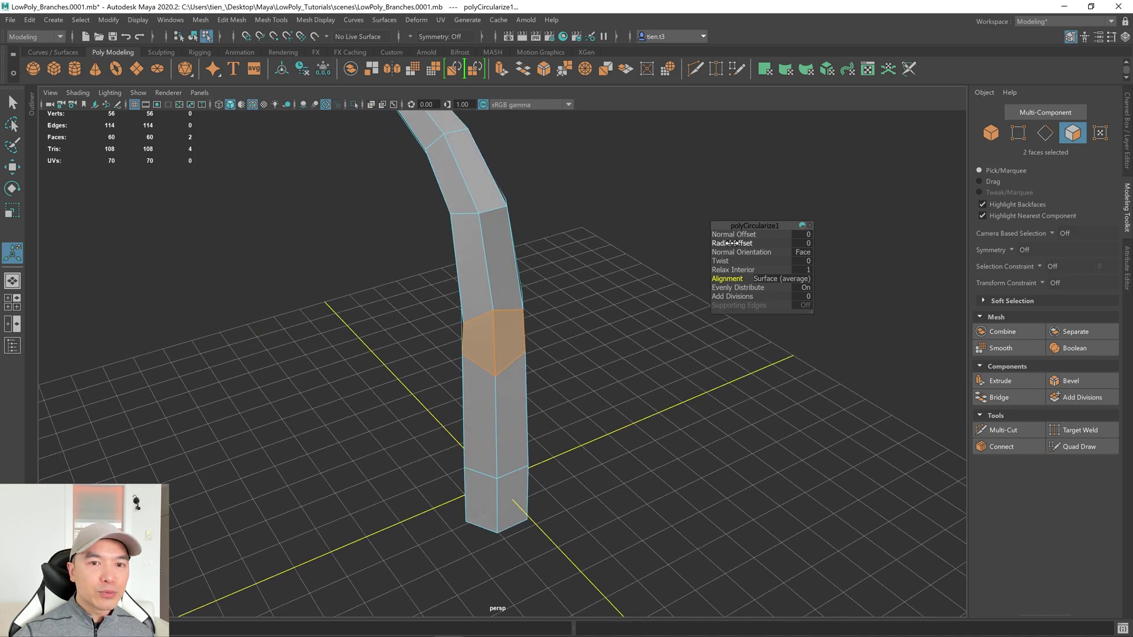
{"action": "left_click_drag", "start_coordinate": [482, 298], "coordinate": [490, 292], "text": "alt"}
Step: Set the ring's Twist to 1.7 and Radial Offset to -0.045
{"action": "left_click_drag", "start_coordinate": [719, 261], "coordinate": [552, 277]}
{"action": "key", "text": "ctrl+z"}
{"action": "left_click_drag", "start_coordinate": [696, 247], "coordinate": [567, 253], "text": "alt"}
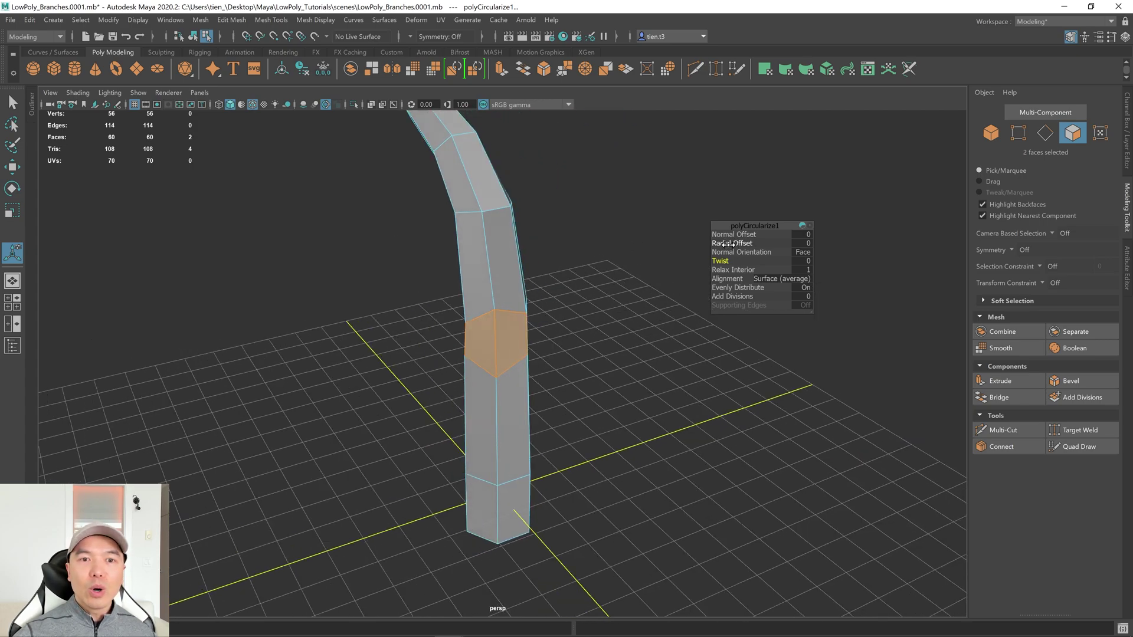
{"action": "mouse_move", "coordinate": [734, 243]}
{"action": "left_mouse_down"}
{"action": "mouse_move", "coordinate": [745, 241]}
{"action": "mouse_move", "coordinate": [733, 244]}
{"action": "left_mouse_up"}
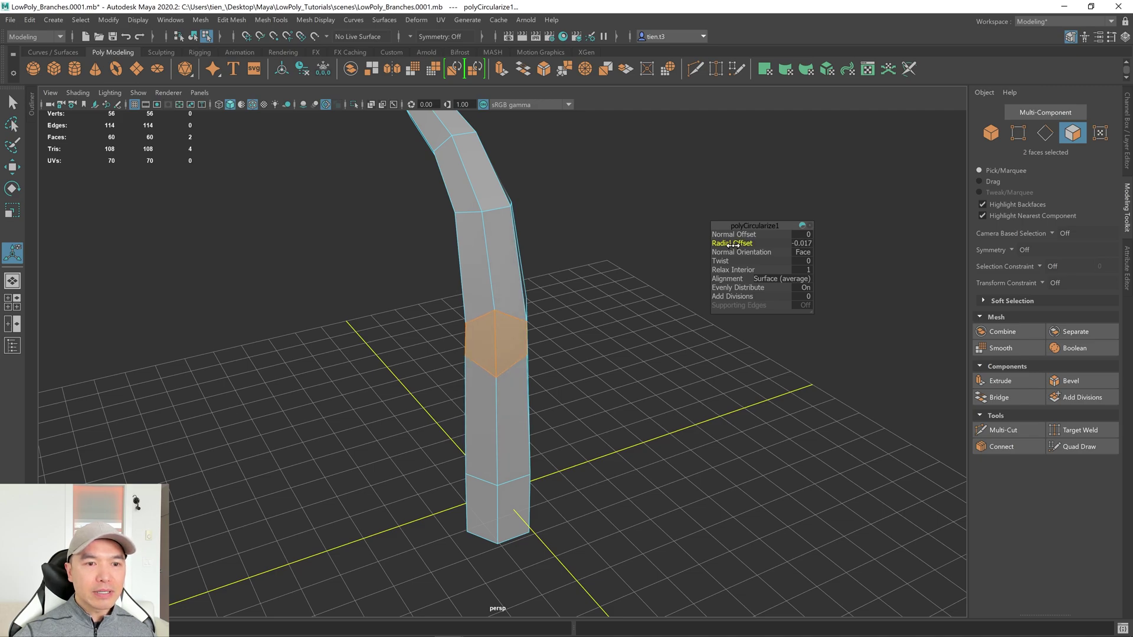
{"action": "mouse_move", "coordinate": [587, 280]}
{"action": "left_mouse_down", "text": "alt"}
{"action": "mouse_move", "coordinate": [538, 278]}
{"action": "mouse_move", "coordinate": [557, 246]}
{"action": "mouse_move", "coordinate": [632, 264]}
{"action": "mouse_move", "coordinate": [586, 270]}
{"action": "left_mouse_up", "text": "alt"}
{"action": "right_click_drag", "start_coordinate": [586, 270], "coordinate": [831, 284], "text": "alt"}
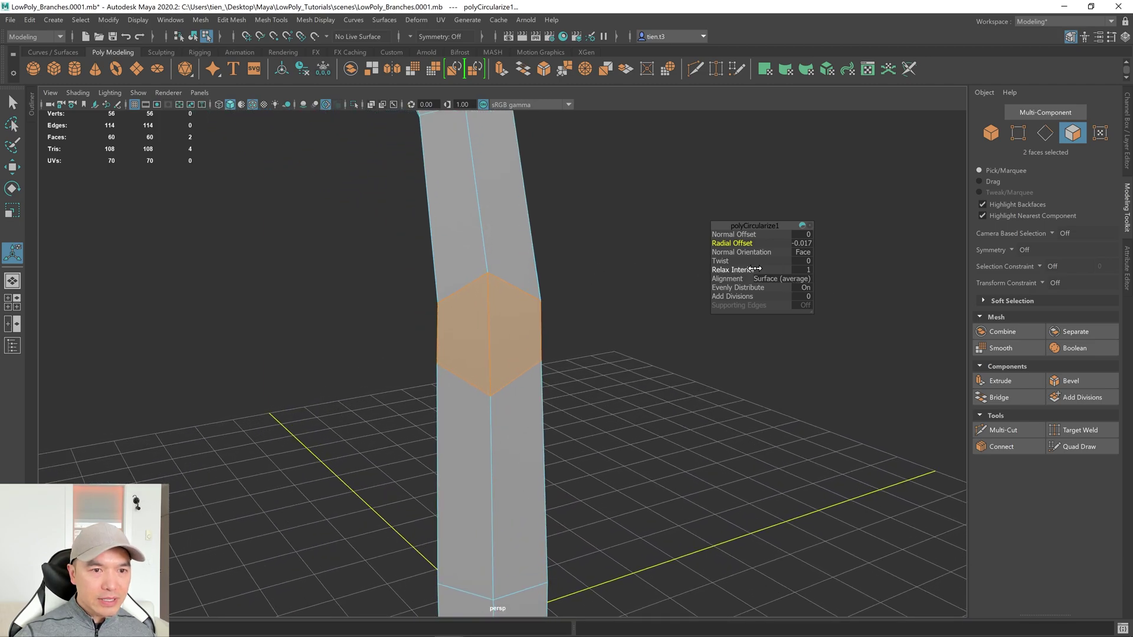
{"action": "left_click_drag", "start_coordinate": [719, 260], "coordinate": [725, 259]}
{"action": "left_click_drag", "start_coordinate": [574, 298], "coordinate": [515, 300], "text": "alt"}
{"action": "right_click_drag", "start_coordinate": [515, 301], "coordinate": [345, 312], "text": "alt"}
{"action": "left_click_drag", "start_coordinate": [346, 312], "coordinate": [508, 311], "text": "alt"}
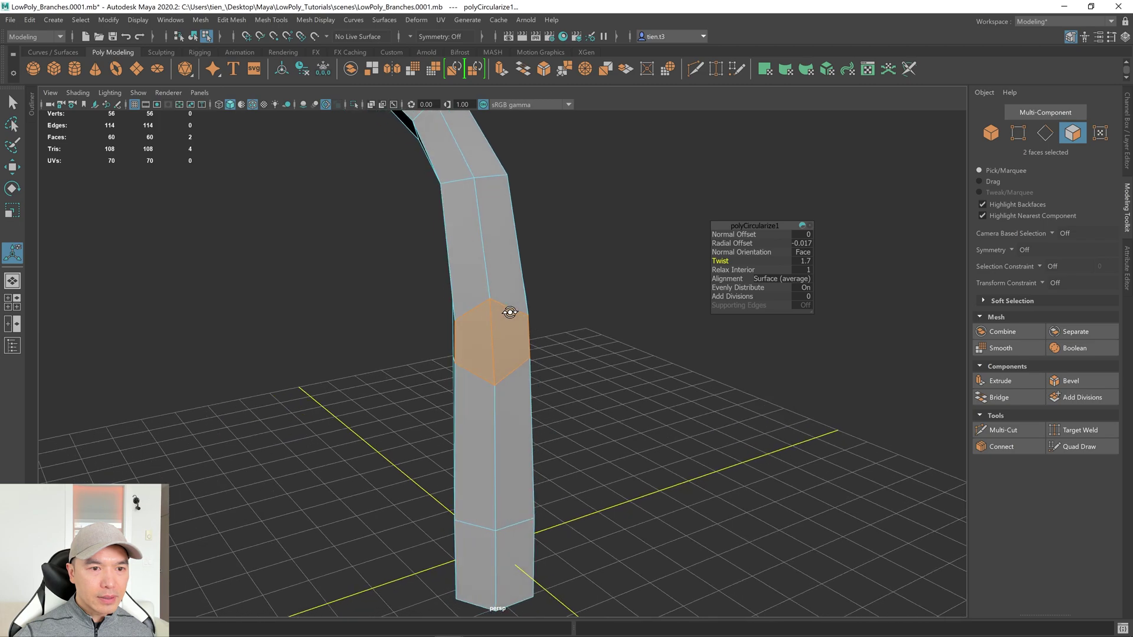
{"action": "left_click_drag", "start_coordinate": [722, 243], "coordinate": [717, 242]}
{"action": "left_click_drag", "start_coordinate": [658, 268], "coordinate": [508, 323], "text": "alt"}
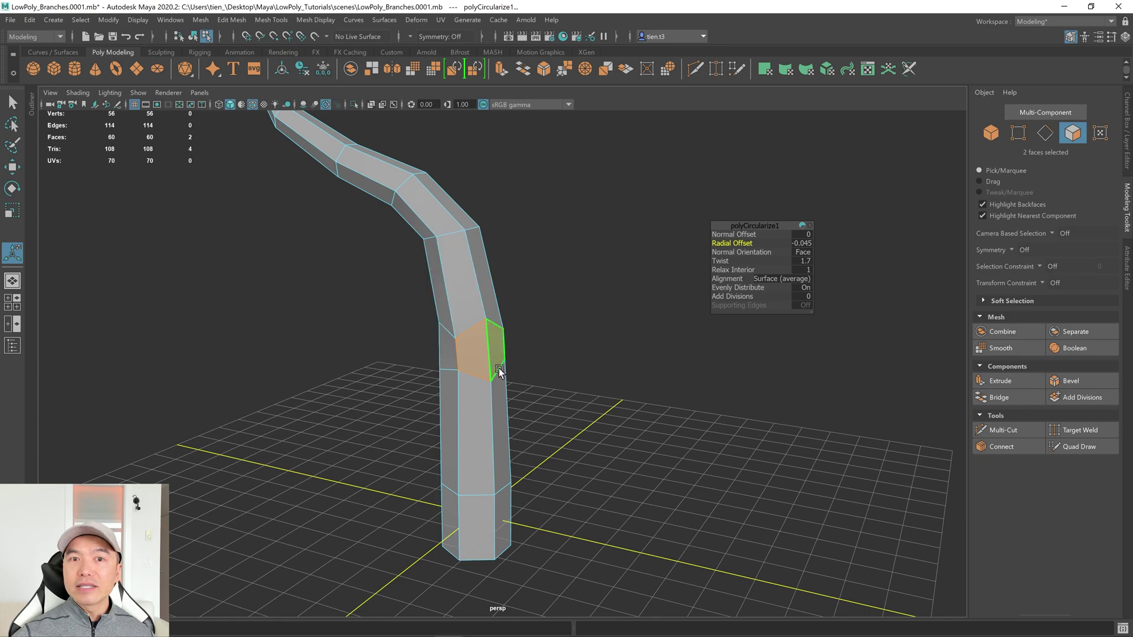
Step: Extrude the hexagonal faces with Offset 0.23, undoing the outward pull so they stay flat
{"action": "left_click", "coordinate": [1003, 381]}
{"action": "key", "text": "f"}
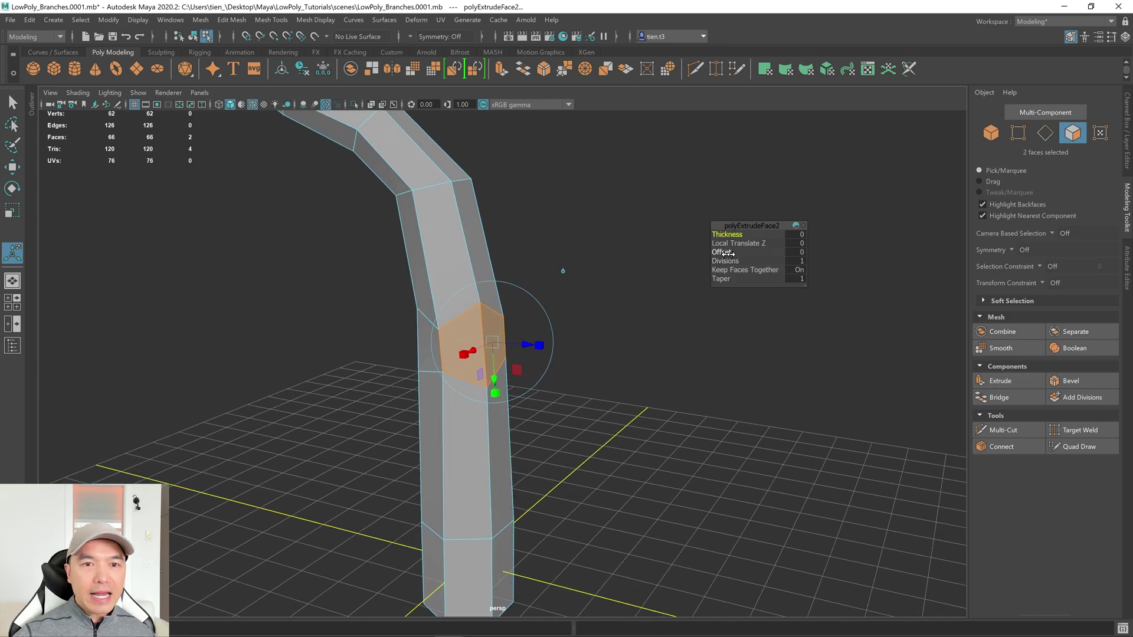
{"action": "left_click_drag", "start_coordinate": [721, 252], "coordinate": [734, 249]}
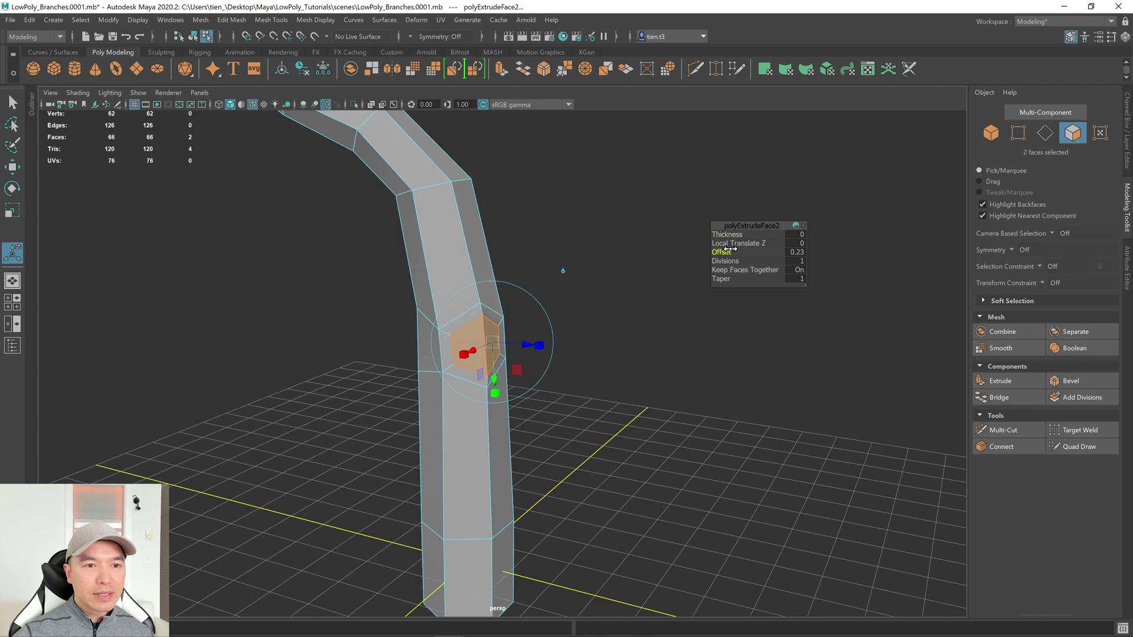
{"action": "left_click_drag", "start_coordinate": [581, 368], "coordinate": [568, 394], "text": "alt"}
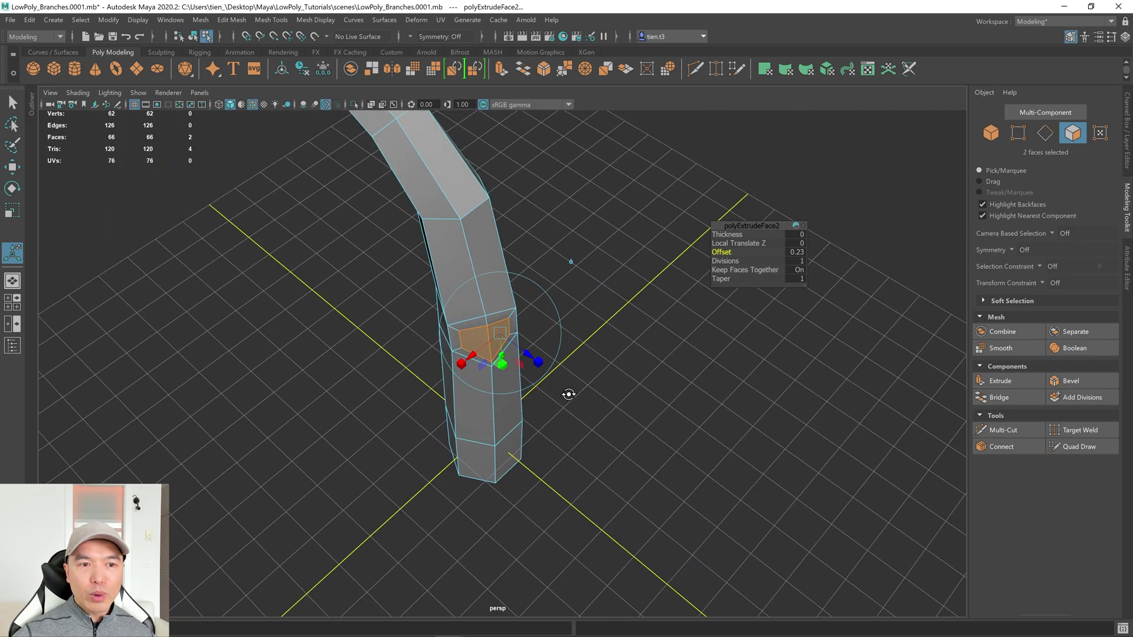
{"action": "left_click_drag", "start_coordinate": [620, 422], "coordinate": [602, 441], "text": "alt"}
{"action": "left_click_drag", "start_coordinate": [530, 355], "coordinate": [513, 407]}
{"action": "key", "text": "ctrl+z"}
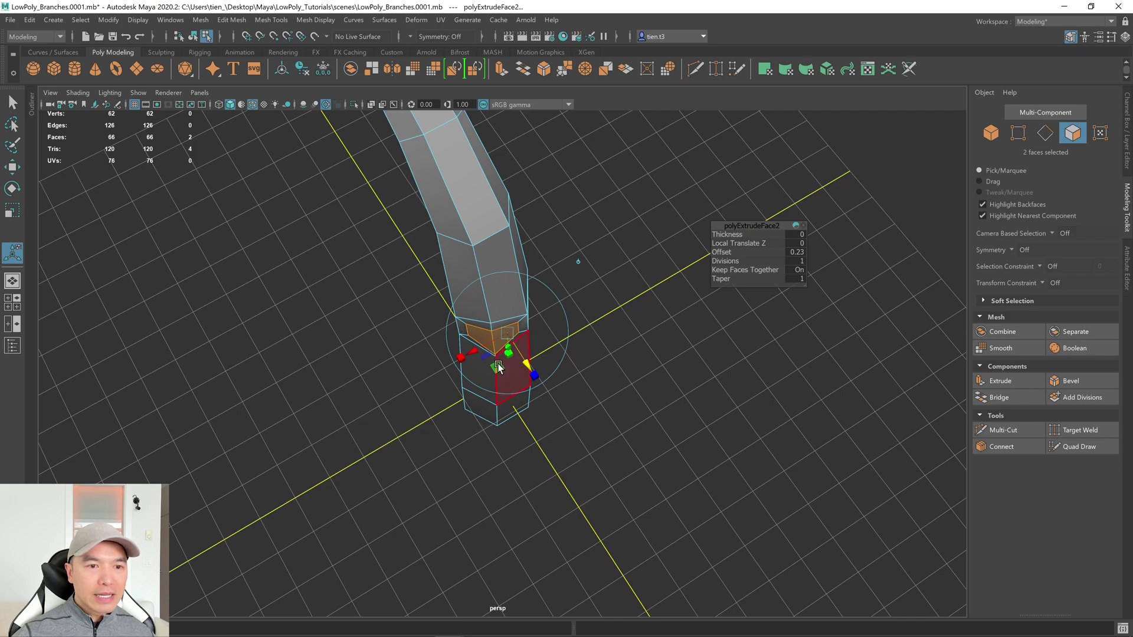
{"action": "left_click_drag", "start_coordinate": [516, 368], "coordinate": [592, 384], "text": "alt"}
{"action": "key", "text": "w"}
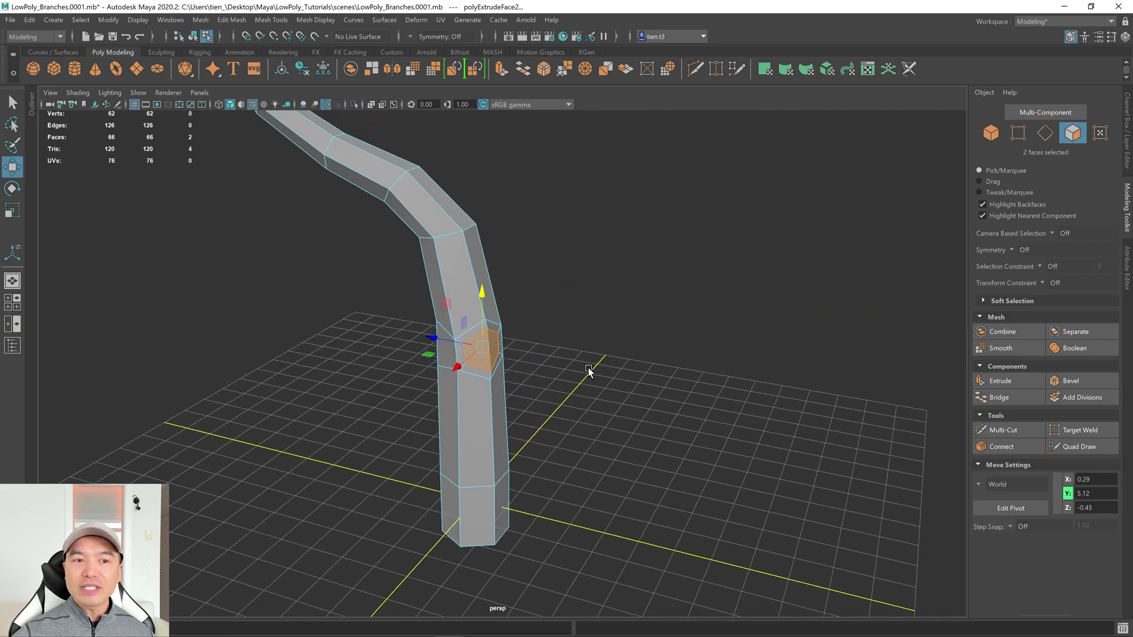
Step: Set the Move tool's Axis Orientation to Component
{"action": "double_click", "coordinate": [12, 169]}
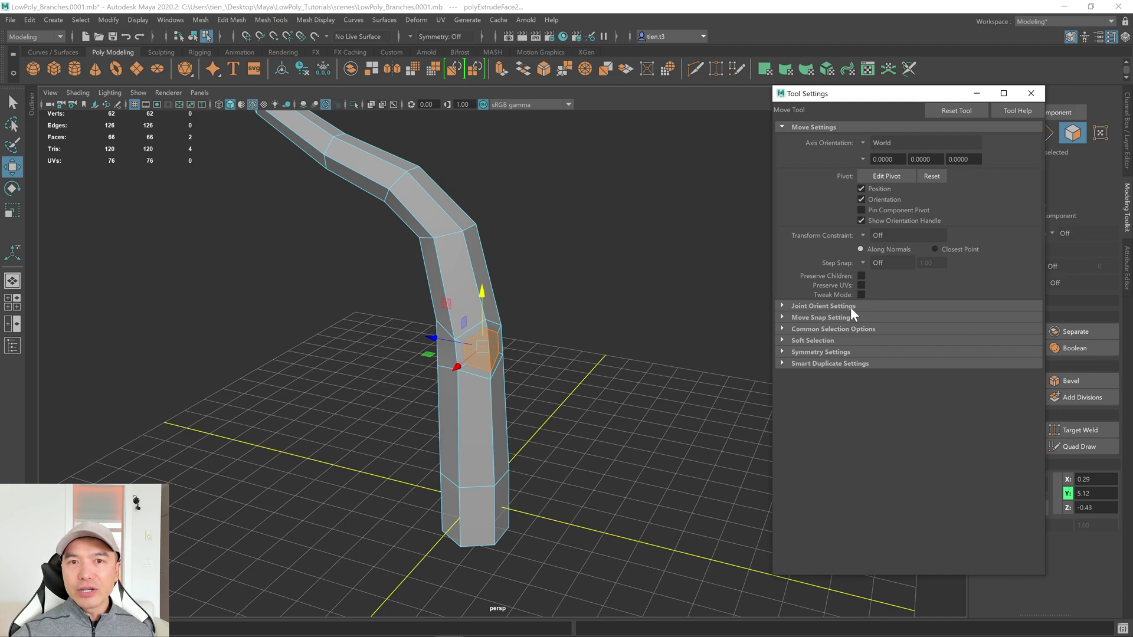
{"action": "left_click", "coordinate": [863, 143]}
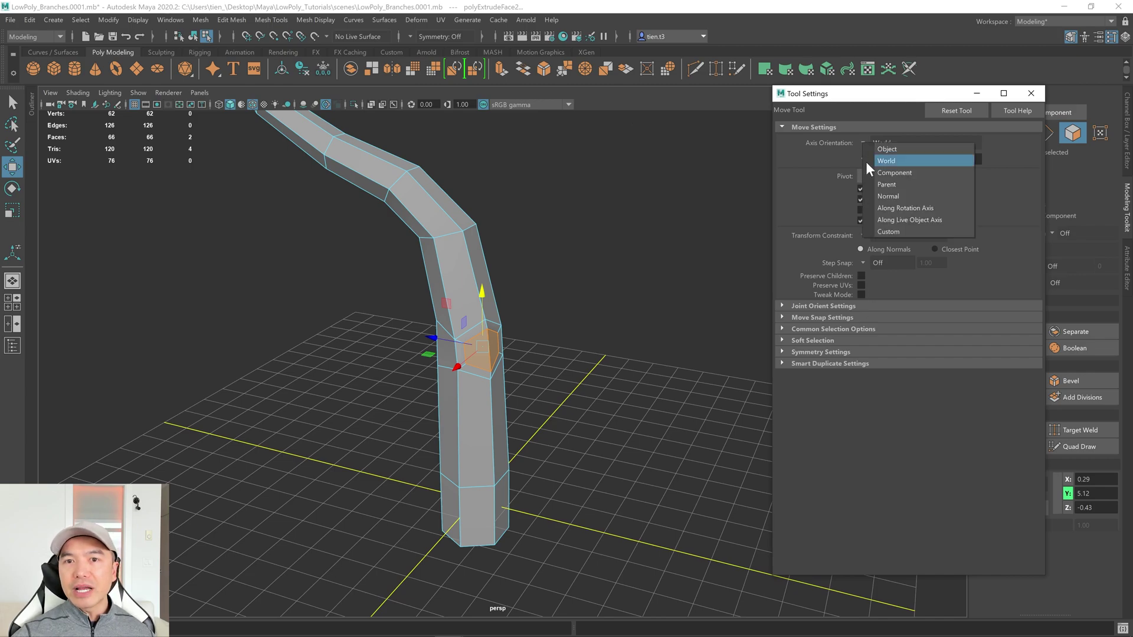
{"action": "left_click", "coordinate": [888, 174]}
{"action": "left_click_drag", "start_coordinate": [643, 307], "coordinate": [552, 315], "text": "alt"}
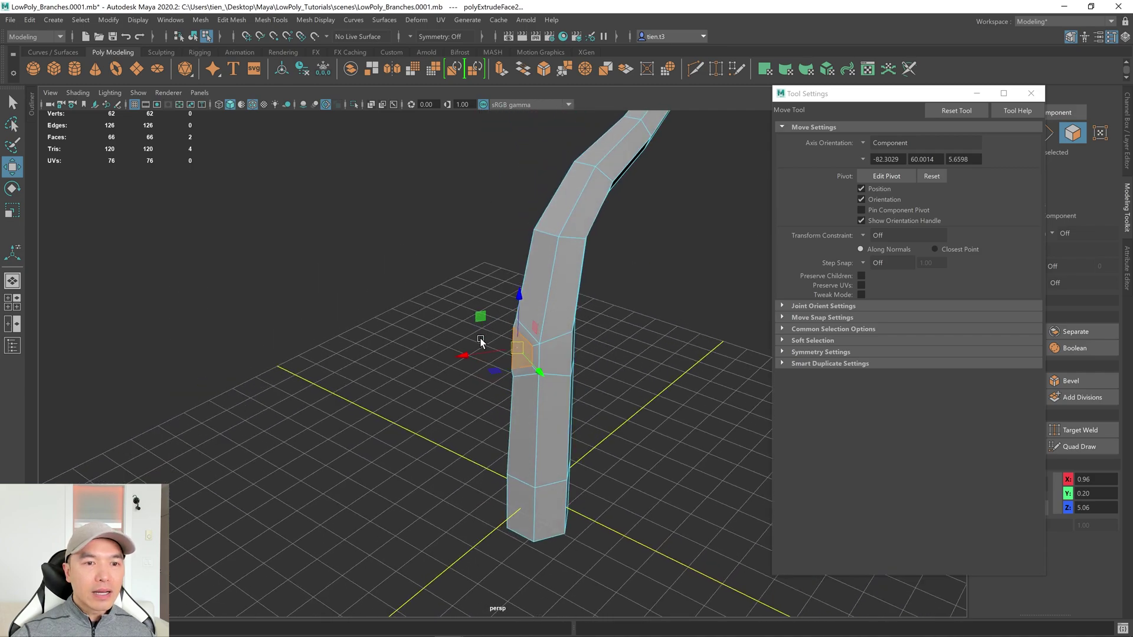
{"action": "left_click_drag", "start_coordinate": [483, 341], "coordinate": [581, 335], "text": "alt"}
{"action": "left_click_drag", "start_coordinate": [565, 412], "coordinate": [490, 361], "text": "alt"}
{"action": "left_click_drag", "start_coordinate": [514, 407], "coordinate": [578, 365], "text": "alt"}
{"action": "scroll", "coordinate": [587, 363], "scroll_direction": "up", "scroll_amount": 3}
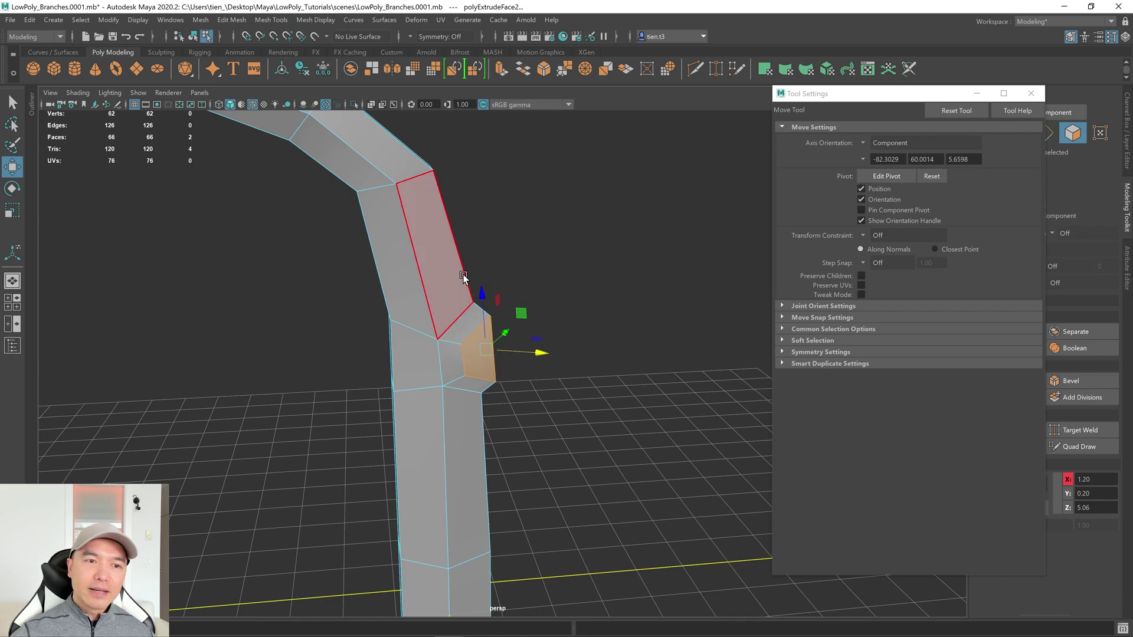
{"action": "left_click_drag", "start_coordinate": [498, 368], "coordinate": [551, 348], "text": "alt"}
{"action": "scroll", "coordinate": [581, 357], "scroll_direction": "down", "scroll_amount": 3}
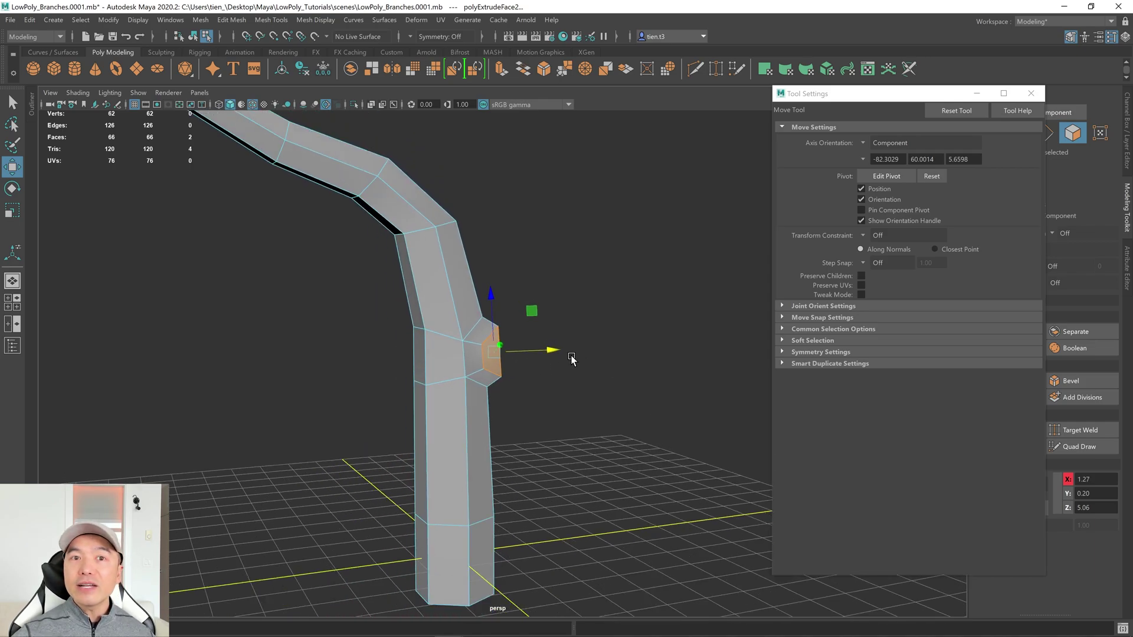
Step: Circularize the hexagon again, nudge it slightly out of the trunk, and reset the Move tool
{"action": "left_click", "coordinate": [667, 69]}
{"action": "left_click_drag", "start_coordinate": [612, 245], "coordinate": [531, 262], "text": "alt"}
{"action": "key", "text": "r"}
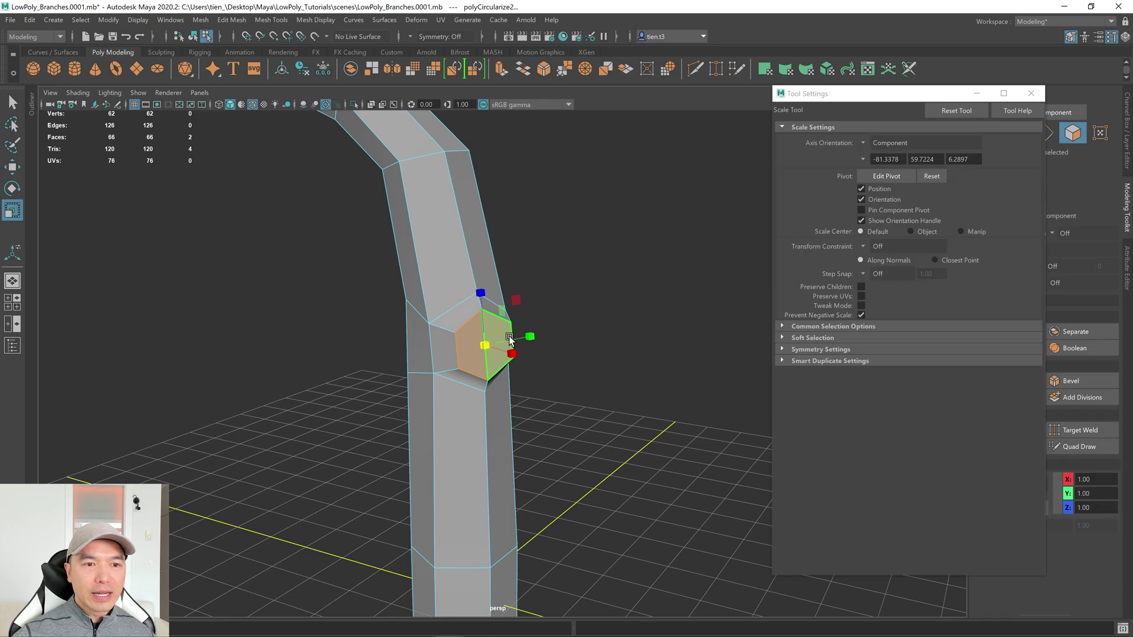
{"action": "left_click_drag", "start_coordinate": [483, 348], "coordinate": [549, 350], "text": "alt"}
{"action": "key", "text": "w"}
{"action": "left_click_drag", "start_coordinate": [630, 347], "coordinate": [639, 337], "text": "alt"}
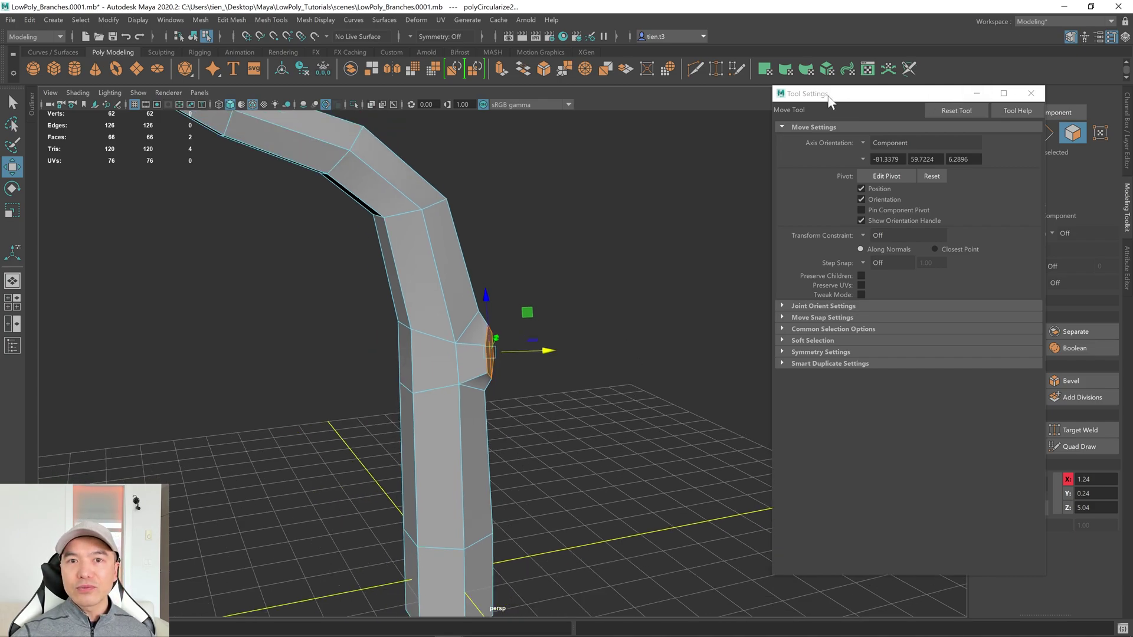
{"action": "left_click", "coordinate": [968, 110]}
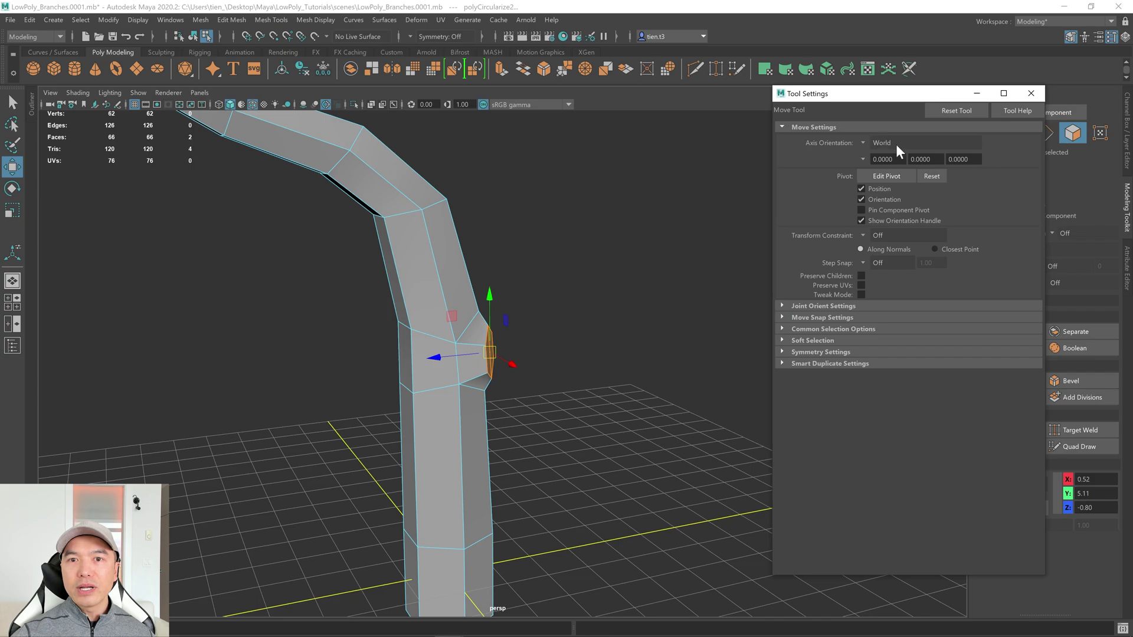
{"action": "left_click", "coordinate": [1030, 93]}
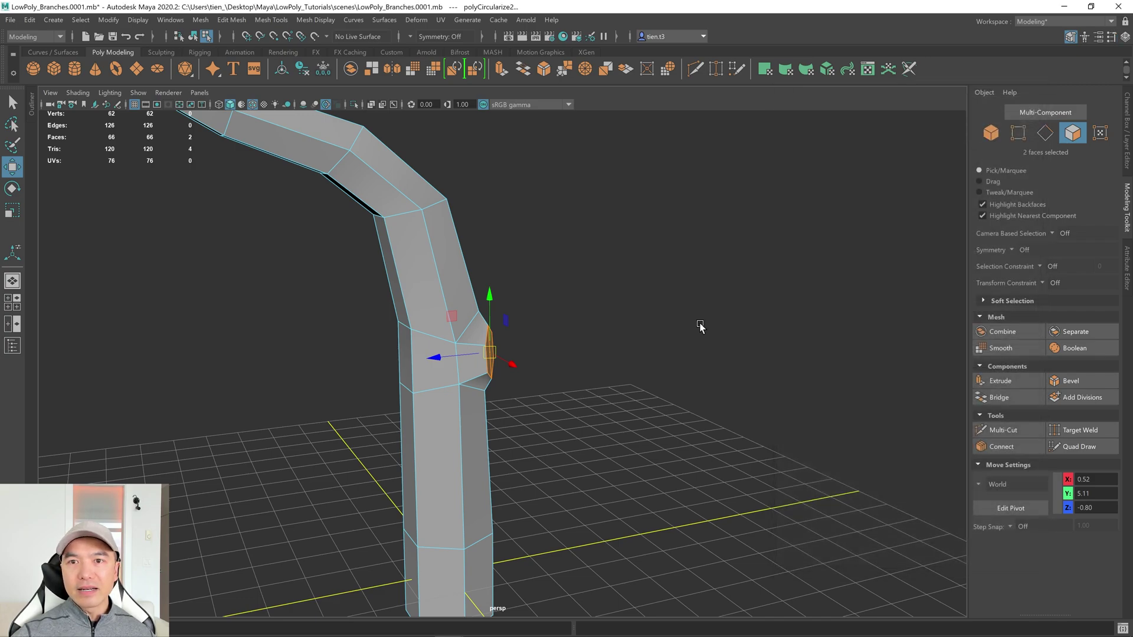
Step: Deselect the branch faces and return to the Select tool
{"action": "scroll", "coordinate": [636, 350], "scroll_direction": "down", "scroll_amount": 5}
{"action": "left_click_drag", "start_coordinate": [632, 352], "coordinate": [612, 339], "text": "alt"}
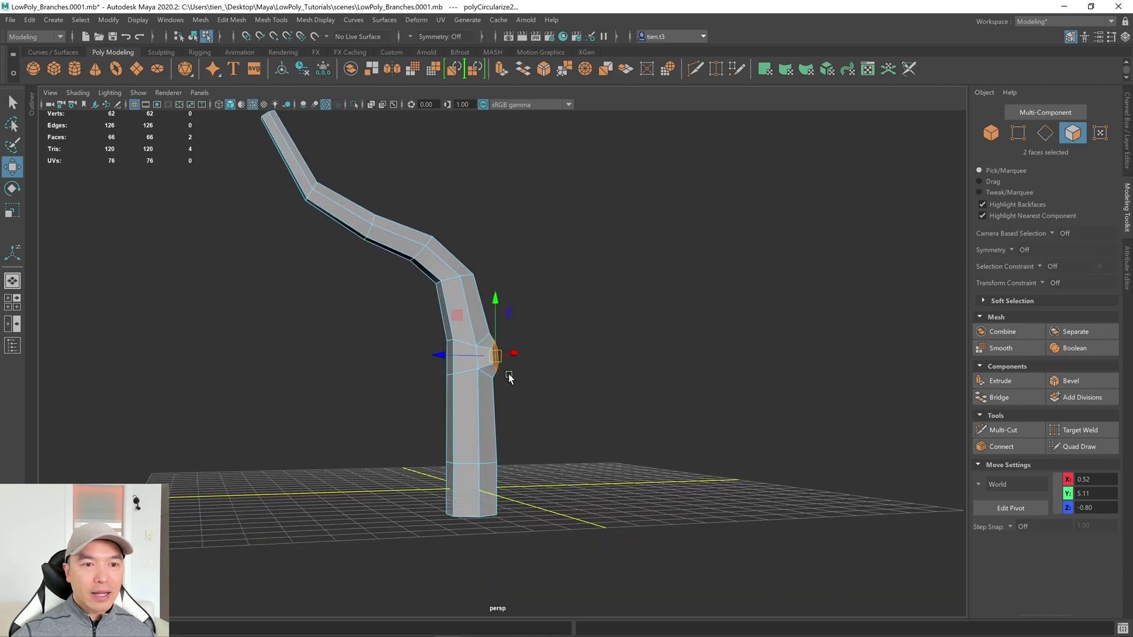
{"action": "left_click_drag", "start_coordinate": [457, 297], "coordinate": [510, 292], "text": "alt"}
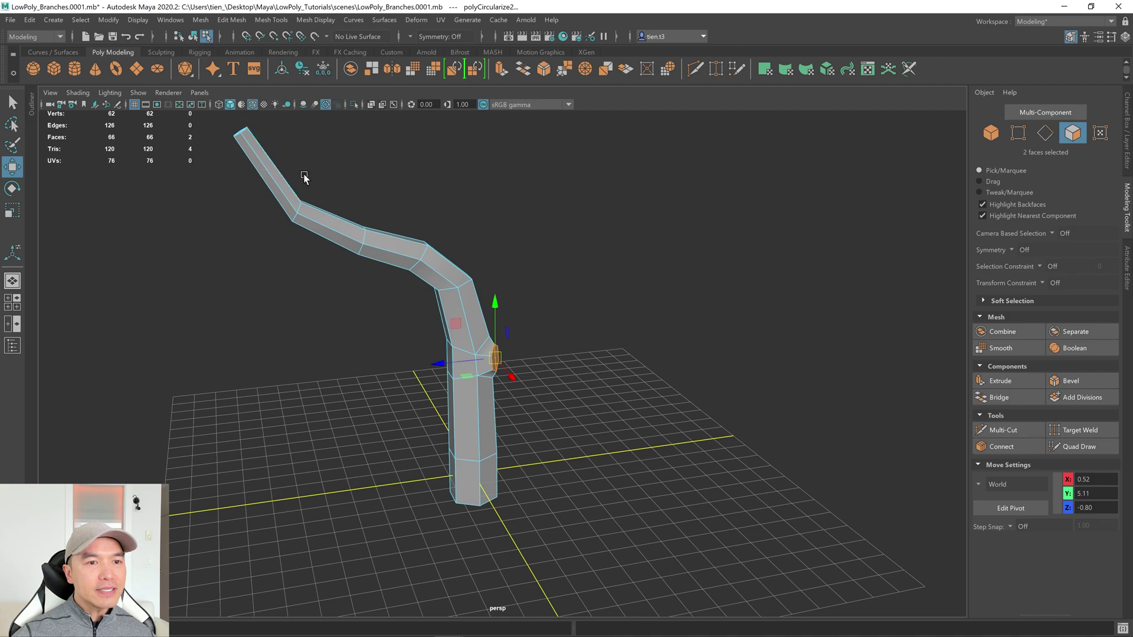
{"action": "left_click_drag", "start_coordinate": [584, 317], "coordinate": [625, 378], "text": "alt"}
{"action": "left_click", "coordinate": [624, 373]}
{"action": "key", "text": "q"}
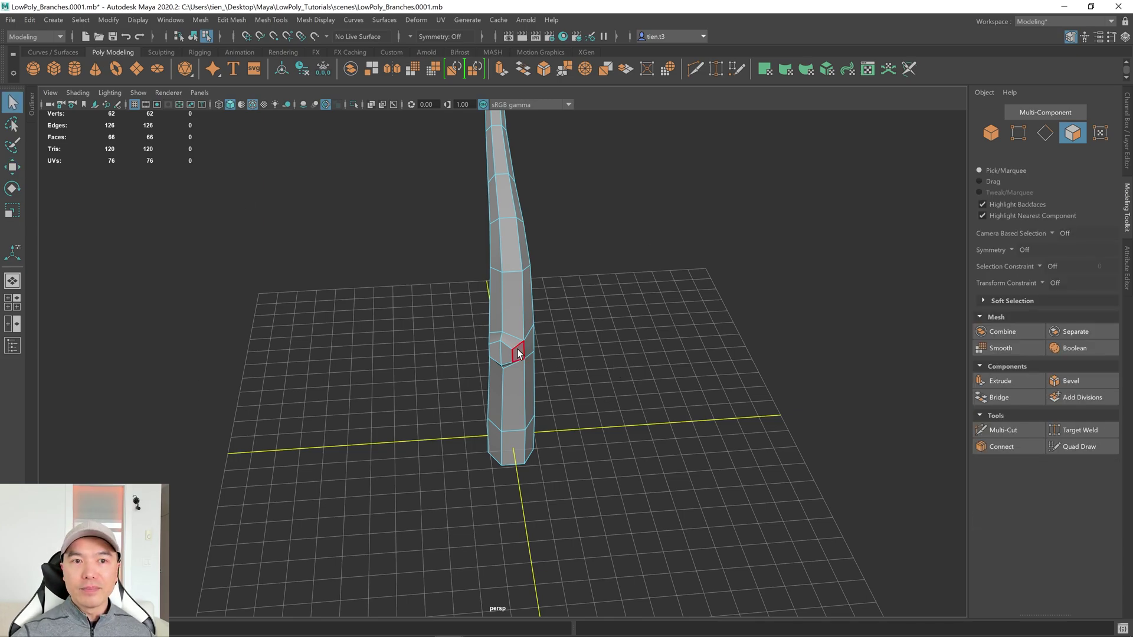
Step: Maximize the top view framed on the branch and bring up Create > Curve Tools
{"action": "key", "text": "space"}
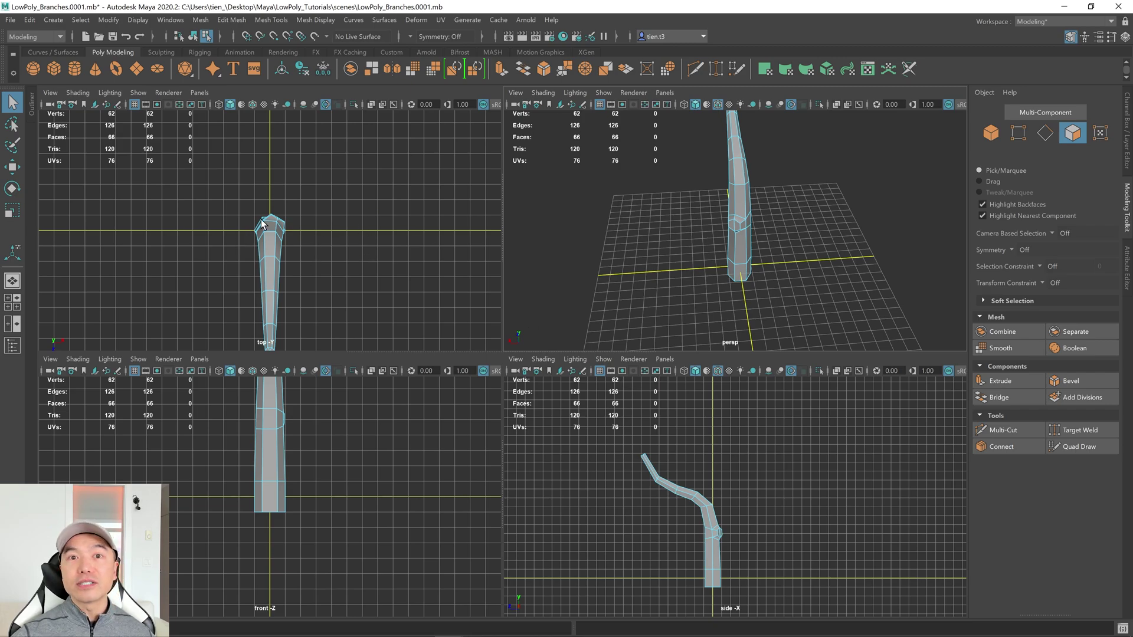
{"action": "key", "text": "space"}
{"action": "middle_click_drag", "start_coordinate": [337, 246], "coordinate": [315, 299], "text": "alt"}
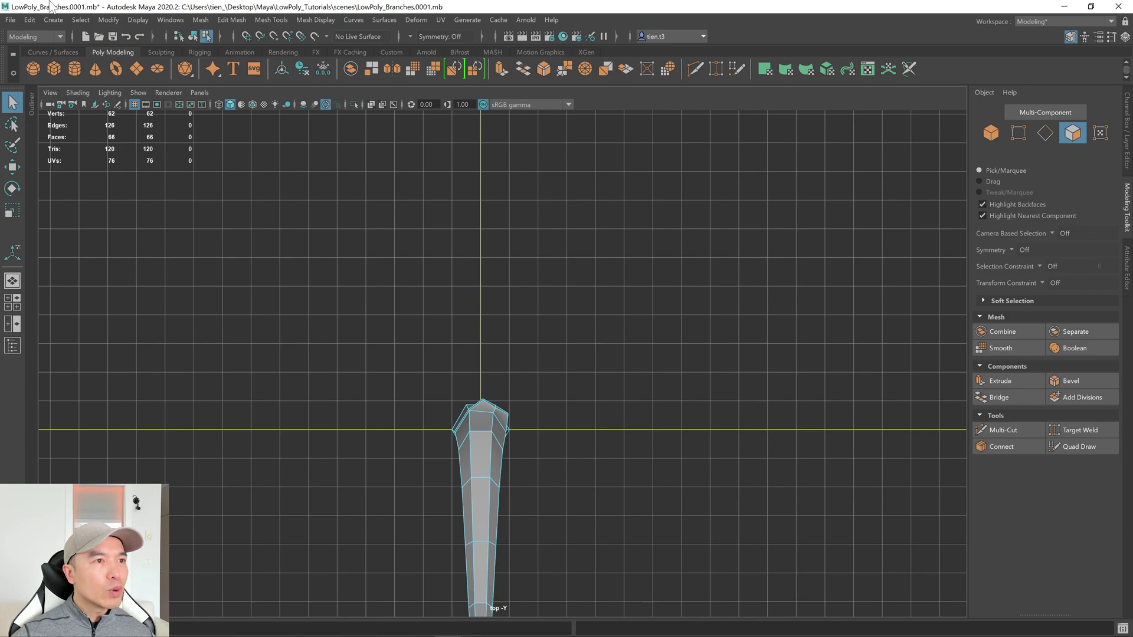
{"action": "left_click", "coordinate": [58, 21]}
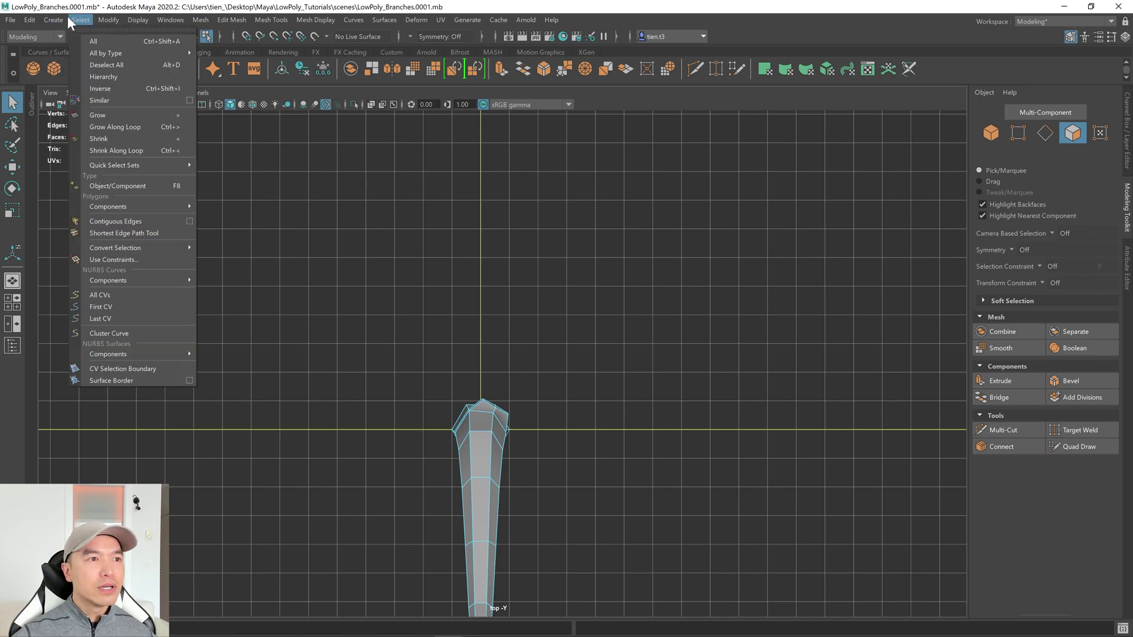
{"action": "mouse_move", "coordinate": [124, 110]}
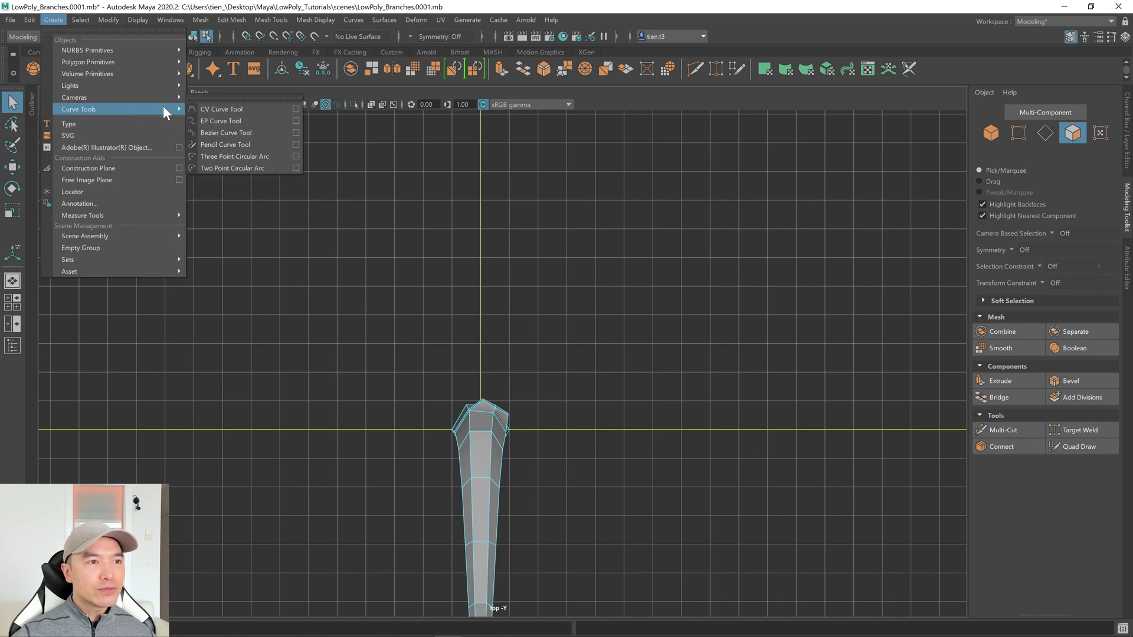
Step: In the Top view, draw a five-point CV curve from the side stub arcing out to the right
{"action": "left_click", "coordinate": [225, 110]}
{"action": "middle_click_drag", "start_coordinate": [601, 361], "coordinate": [543, 302], "text": "alt"}
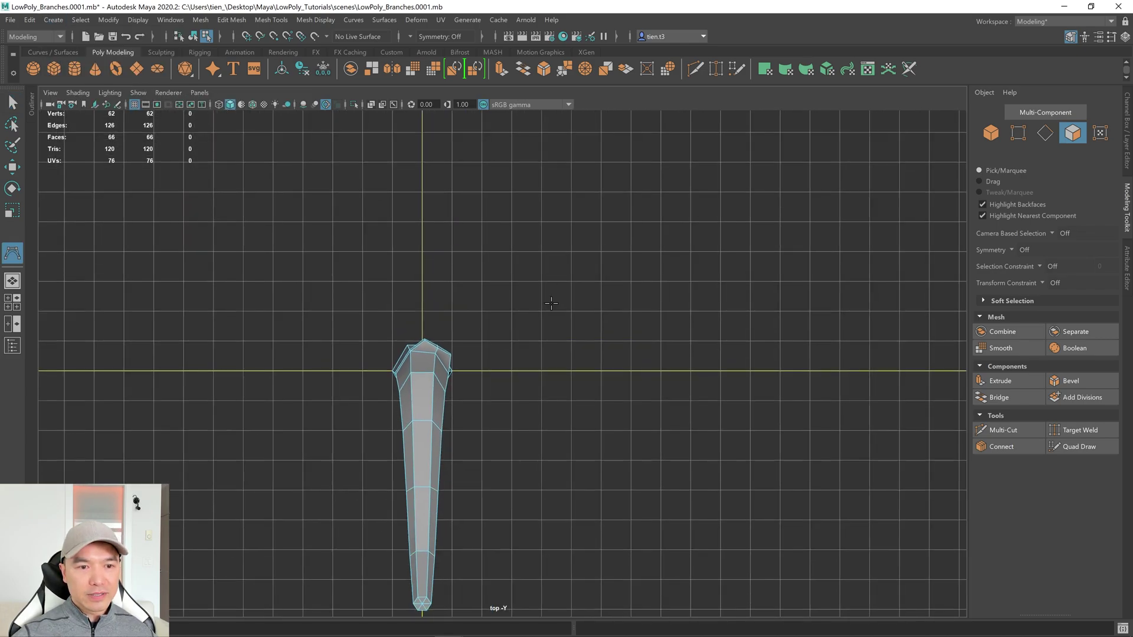
{"action": "scroll", "coordinate": [528, 317], "scroll_direction": "up", "scroll_amount": 2}
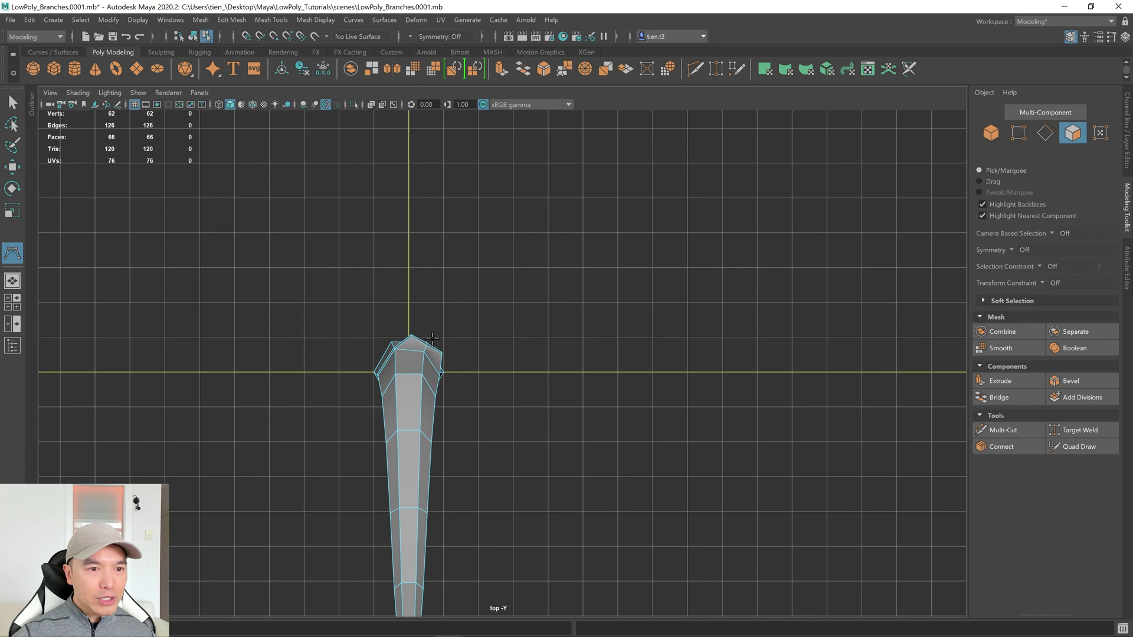
{"action": "left_click_drag", "start_coordinate": [432, 335], "coordinate": [435, 338], "text": "alt"}
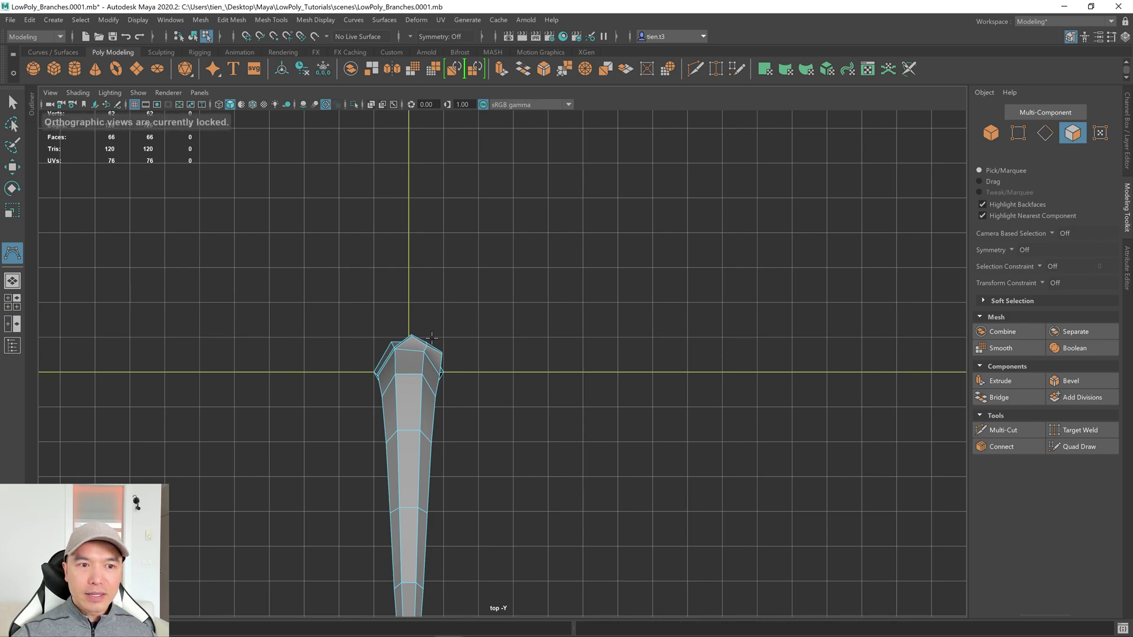
{"action": "left_click", "coordinate": [430, 335]}
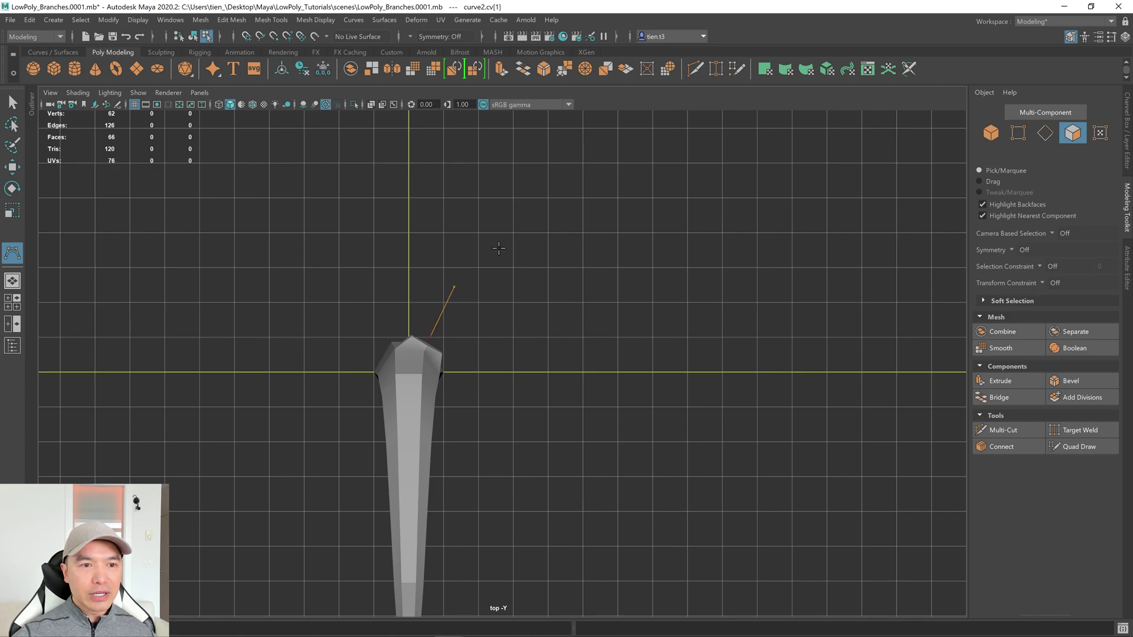
{"action": "left_click", "coordinate": [507, 241]}
{"action": "left_click", "coordinate": [592, 230]}
{"action": "left_click", "coordinate": [656, 278]}
{"action": "left_click", "coordinate": [706, 343]}
{"action": "left_click_drag", "start_coordinate": [666, 384], "coordinate": [638, 380], "text": "alt"}
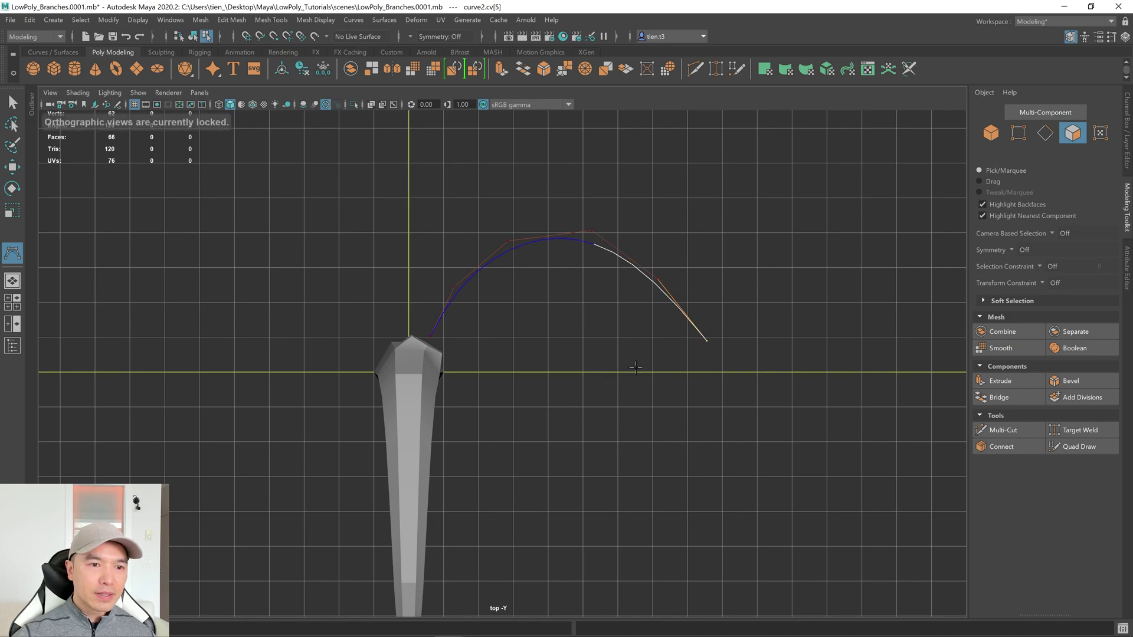
{"action": "key", "text": "q"}
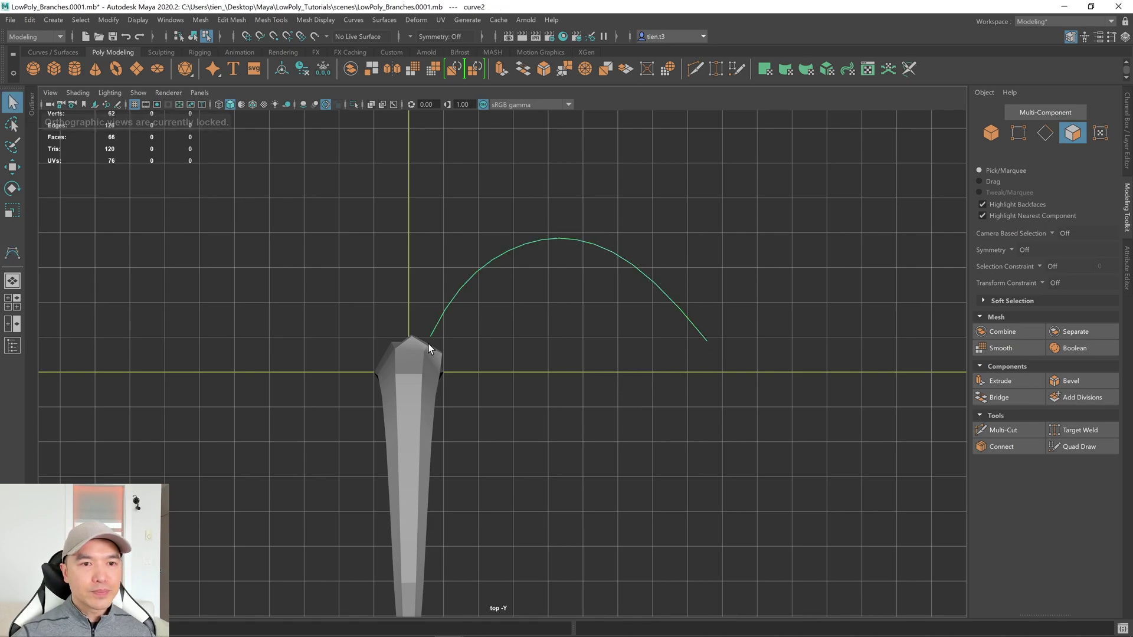
{"action": "key", "text": "space"}
{"action": "key", "text": "space"}
Step: Raise curve2 to the side stub's height and lift its two end control points
{"action": "left_click_drag", "start_coordinate": [682, 282], "coordinate": [523, 258], "text": "alt"}
{"action": "key", "text": "w"}
{"action": "left_click_drag", "start_coordinate": [582, 384], "coordinate": [481, 302]}
{"action": "right_click_drag", "start_coordinate": [487, 269], "coordinate": [415, 266]}
{"action": "left_click_drag", "start_coordinate": [365, 304], "coordinate": [487, 370]}
{"action": "left_click_drag", "start_coordinate": [431, 278], "coordinate": [432, 261]}
Step: Lift the last three control points step by step and shift the second-to-last sideways
{"action": "left_click_drag", "start_coordinate": [365, 271], "coordinate": [423, 342]}
{"action": "left_click_drag", "start_coordinate": [408, 257], "coordinate": [415, 229]}
{"action": "left_click_drag", "start_coordinate": [443, 290], "coordinate": [475, 332]}
{"action": "left_click_drag", "start_coordinate": [460, 262], "coordinate": [462, 249]}
{"action": "left_click", "coordinate": [523, 341]}
{"action": "left_click_drag", "start_coordinate": [522, 292], "coordinate": [522, 272]}
{"action": "left_click_drag", "start_coordinate": [472, 353], "coordinate": [447, 382], "text": "alt"}
{"action": "left_click_drag", "start_coordinate": [414, 342], "coordinate": [514, 353]}
{"action": "left_click_drag", "start_coordinate": [443, 338], "coordinate": [483, 335]}
Step: Raise and reposition the curve's outer three control points higher
{"action": "left_click_drag", "start_coordinate": [483, 335], "coordinate": [448, 308], "text": "alt"}
{"action": "left_click_drag", "start_coordinate": [379, 230], "coordinate": [536, 349]}
{"action": "left_click_drag", "start_coordinate": [472, 239], "coordinate": [473, 214]}
{"action": "left_click_drag", "start_coordinate": [492, 295], "coordinate": [497, 300], "text": "alt"}
{"action": "left_click_drag", "start_coordinate": [369, 211], "coordinate": [534, 327]}
{"action": "left_click_drag", "start_coordinate": [463, 275], "coordinate": [590, 345]}
{"action": "left_click_drag", "start_coordinate": [407, 183], "coordinate": [527, 320]}
{"action": "left_click_drag", "start_coordinate": [405, 147], "coordinate": [628, 355]}
{"action": "left_click_drag", "start_coordinate": [496, 245], "coordinate": [495, 205]}
Step: Move the curve's end point up to X 7.38, Y 10.53, Z -1.14, then return to object mode
{"action": "left_click_drag", "start_coordinate": [542, 258], "coordinate": [456, 286], "text": "alt"}
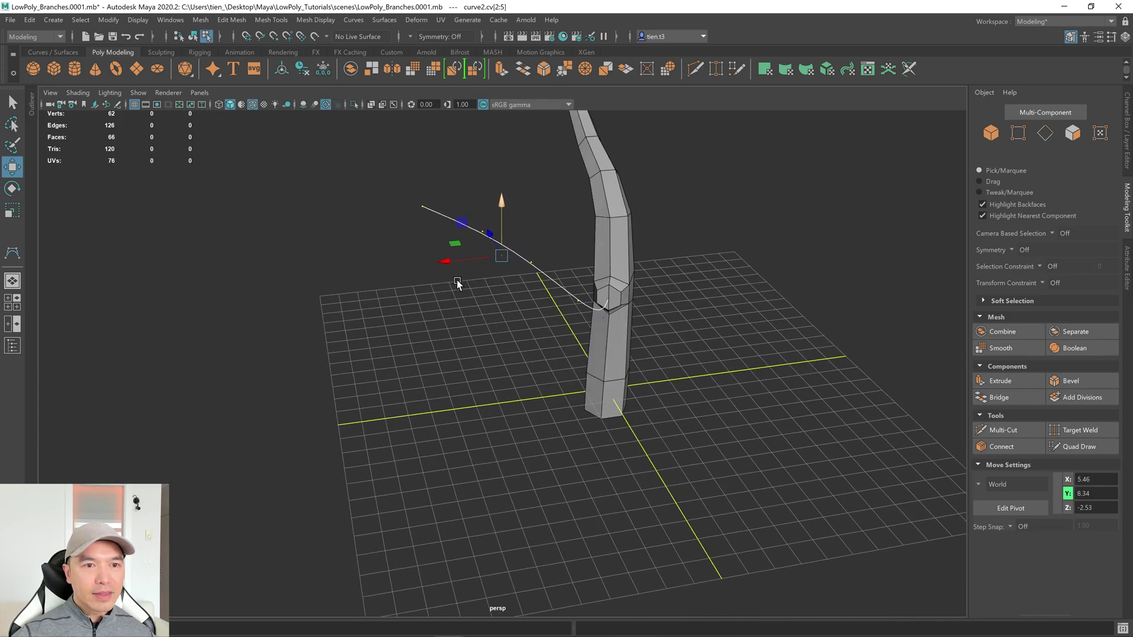
{"action": "left_click_drag", "start_coordinate": [414, 192], "coordinate": [445, 221]}
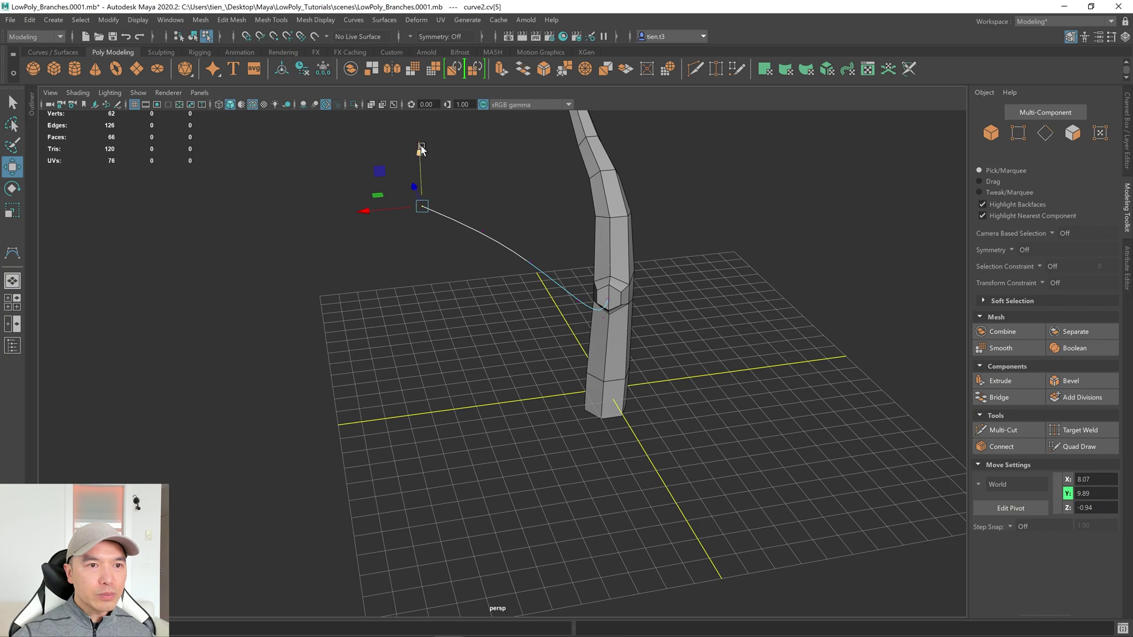
{"action": "left_click_drag", "start_coordinate": [417, 152], "coordinate": [418, 133]}
{"action": "left_click_drag", "start_coordinate": [420, 189], "coordinate": [441, 191]}
{"action": "left_click_drag", "start_coordinate": [520, 264], "coordinate": [579, 256], "text": "alt"}
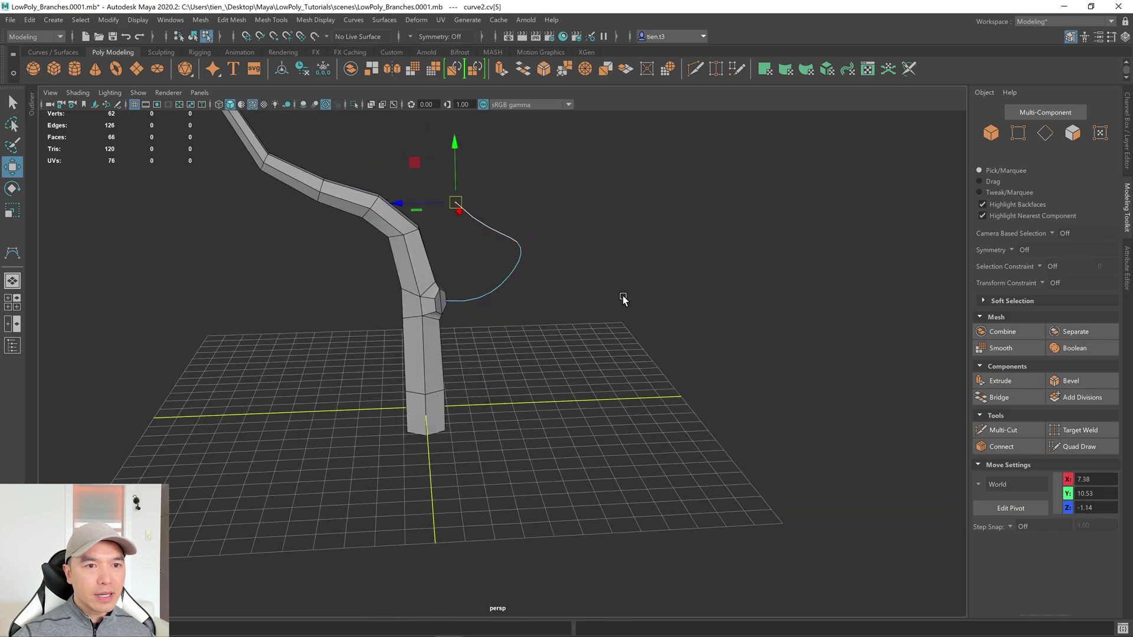
{"action": "left_click_drag", "start_coordinate": [617, 300], "coordinate": [706, 313], "text": "alt"}
{"action": "scroll", "coordinate": [556, 347], "scroll_direction": "up", "scroll_amount": 5}
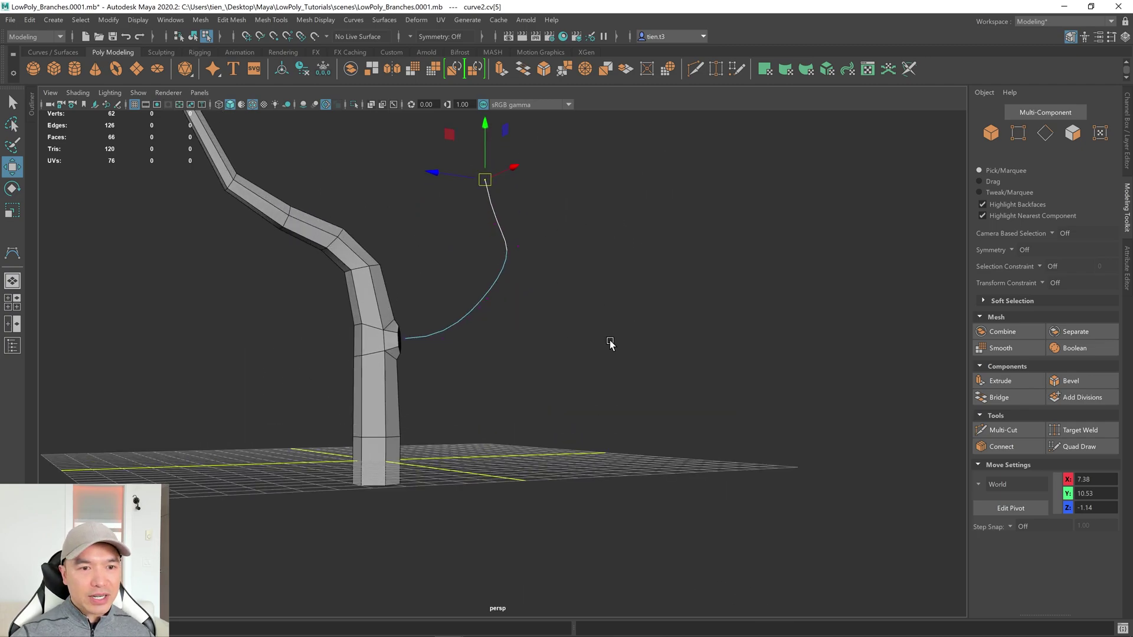
{"action": "left_click_drag", "start_coordinate": [556, 346], "coordinate": [660, 341], "text": "alt"}
{"action": "key", "text": "F8"}
Step: Select the two faces on the tree mesh's side stub
{"action": "left_click", "coordinate": [473, 197]}
{"action": "left_click_drag", "start_coordinate": [630, 278], "coordinate": [670, 295], "text": "alt"}
{"action": "key", "text": "q"}
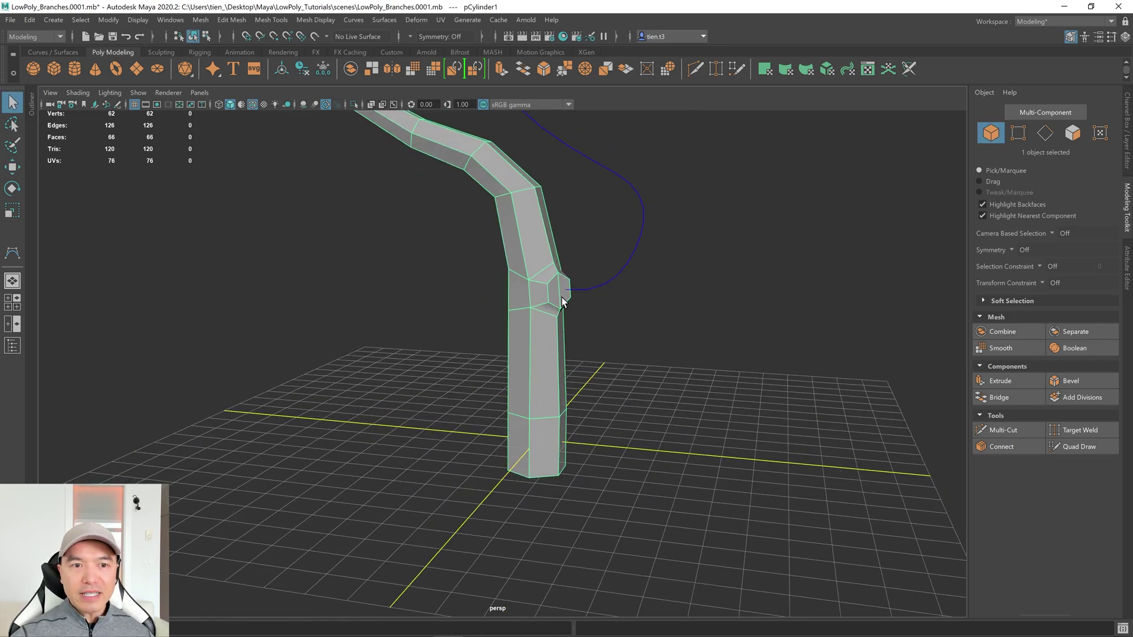
{"action": "right_click", "coordinate": [747, 196]}
{"action": "left_click", "coordinate": [747, 227]}
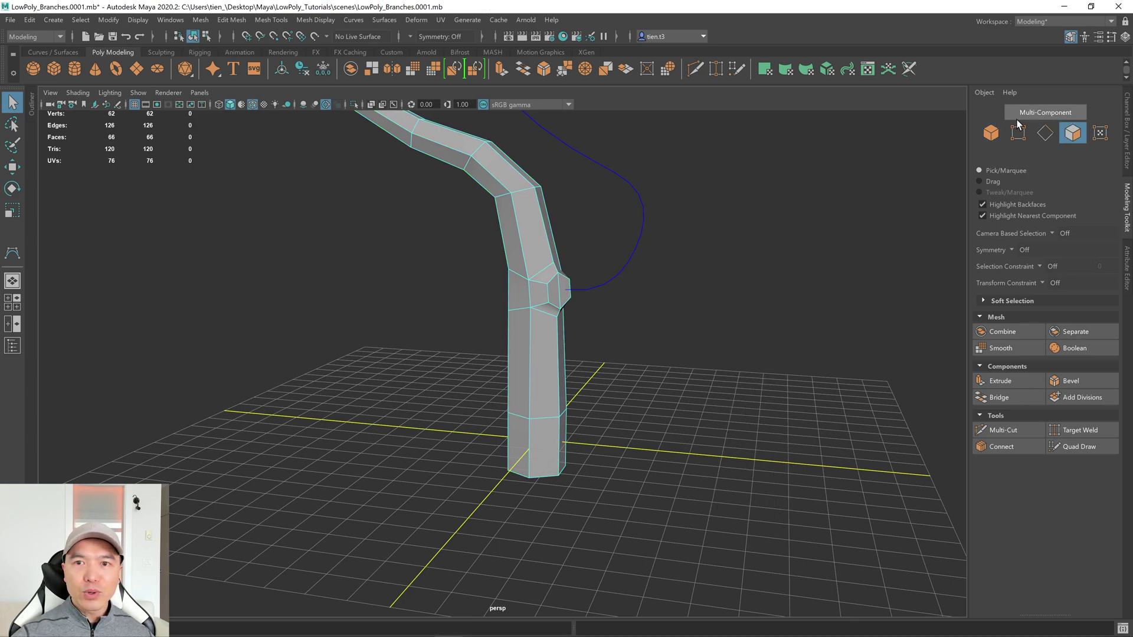
{"action": "left_click", "coordinate": [553, 300]}
{"action": "left_click_drag", "start_coordinate": [554, 301], "coordinate": [637, 327], "text": "alt"}
{"action": "left_click", "coordinate": [546, 306], "text": "shift"}
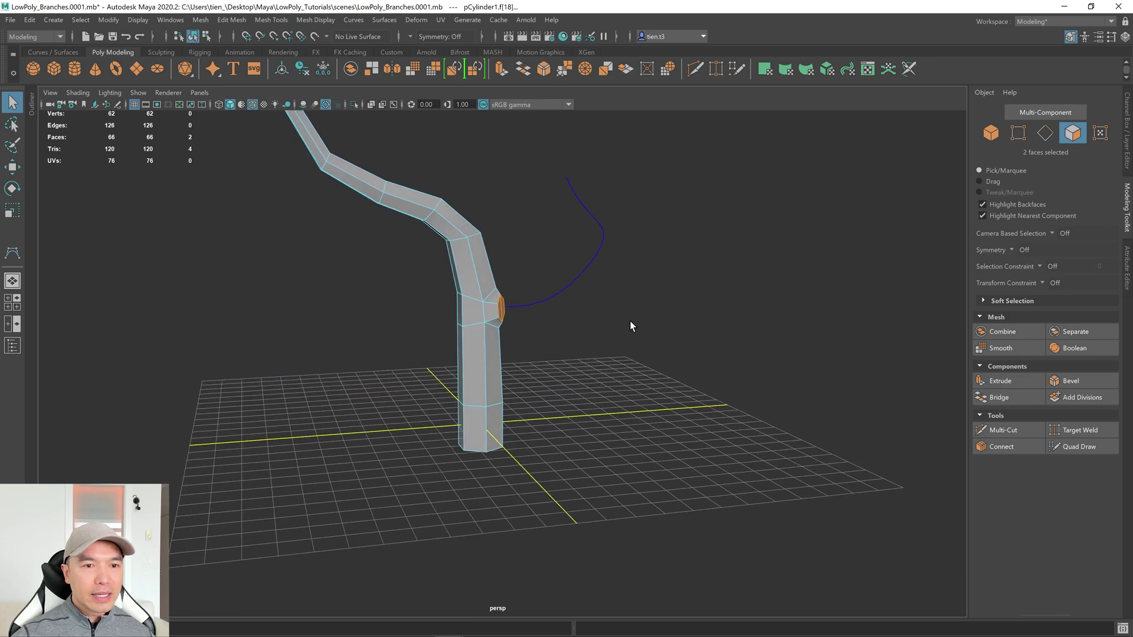
Step: Extrude the stub faces along curve2 with 5 divisions and taper 0.27
{"action": "left_click_drag", "start_coordinate": [566, 248], "coordinate": [628, 304], "text": "shift"}
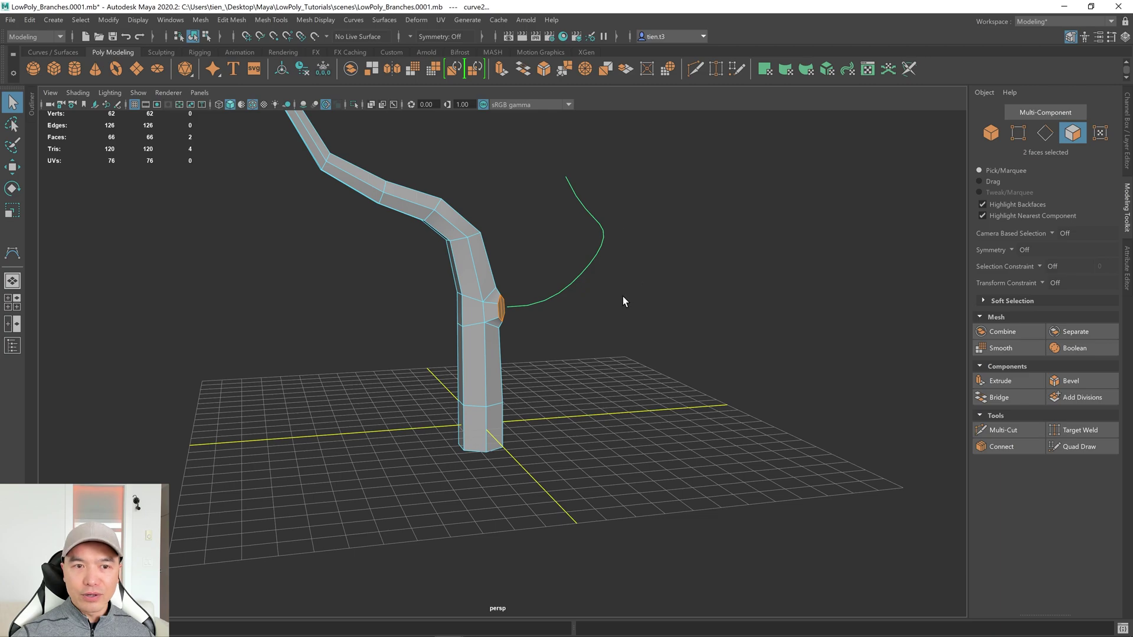
{"action": "left_click", "coordinate": [1006, 383]}
{"action": "left_click_drag", "start_coordinate": [817, 354], "coordinate": [693, 351], "text": "alt"}
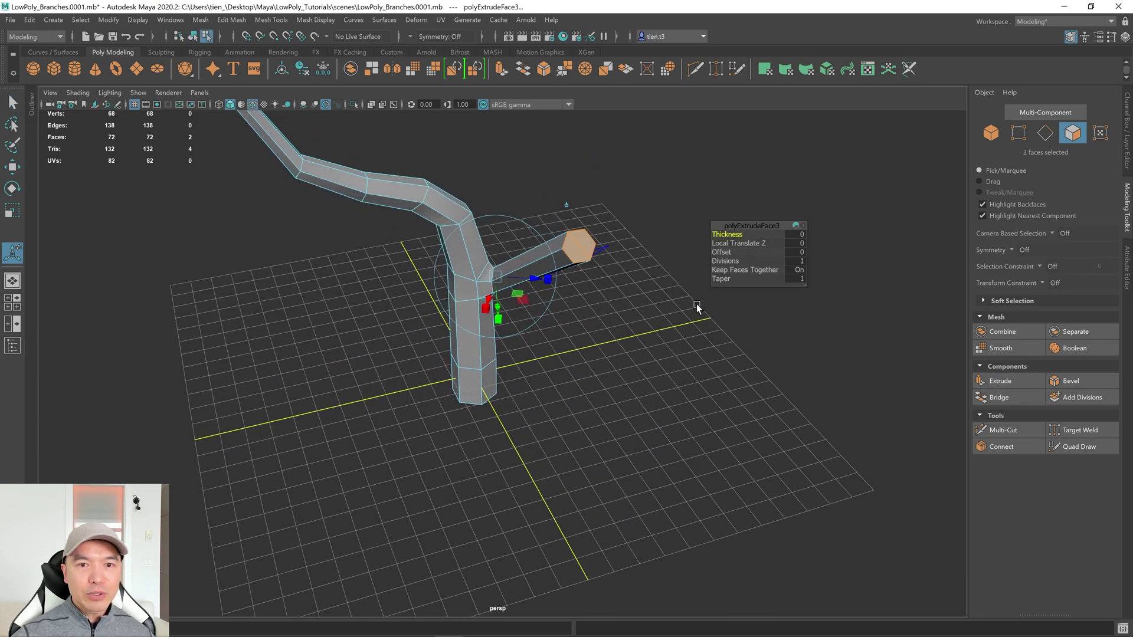
{"action": "left_click_drag", "start_coordinate": [725, 261], "coordinate": [739, 261]}
{"action": "left_click_drag", "start_coordinate": [627, 325], "coordinate": [705, 277], "text": "alt"}
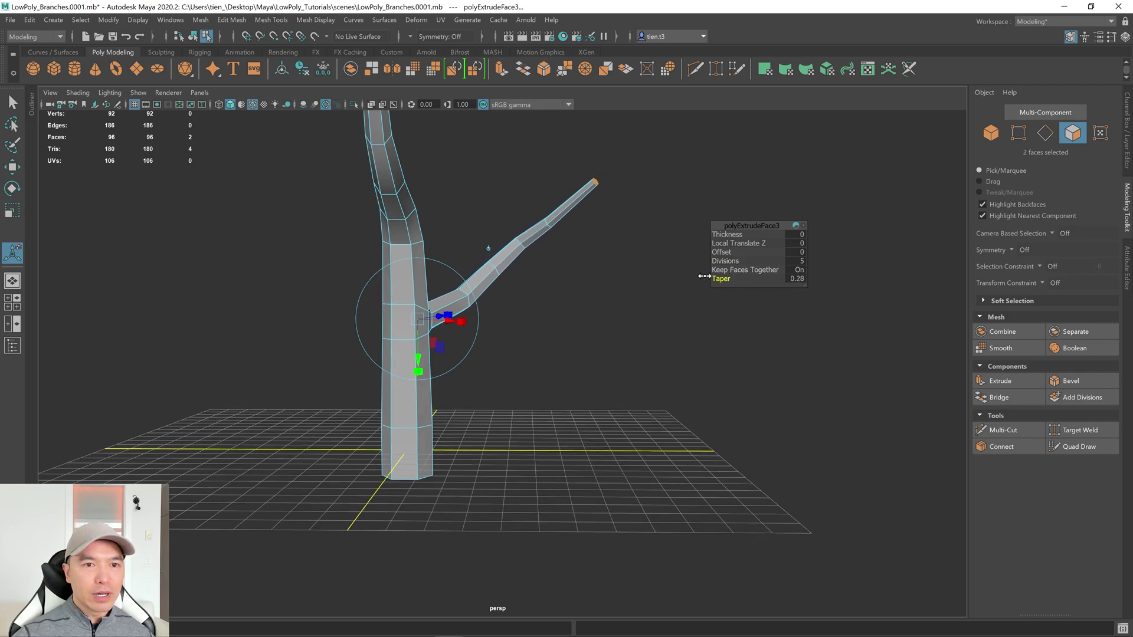
{"action": "left_click_drag", "start_coordinate": [487, 271], "coordinate": [694, 250], "text": "alt"}
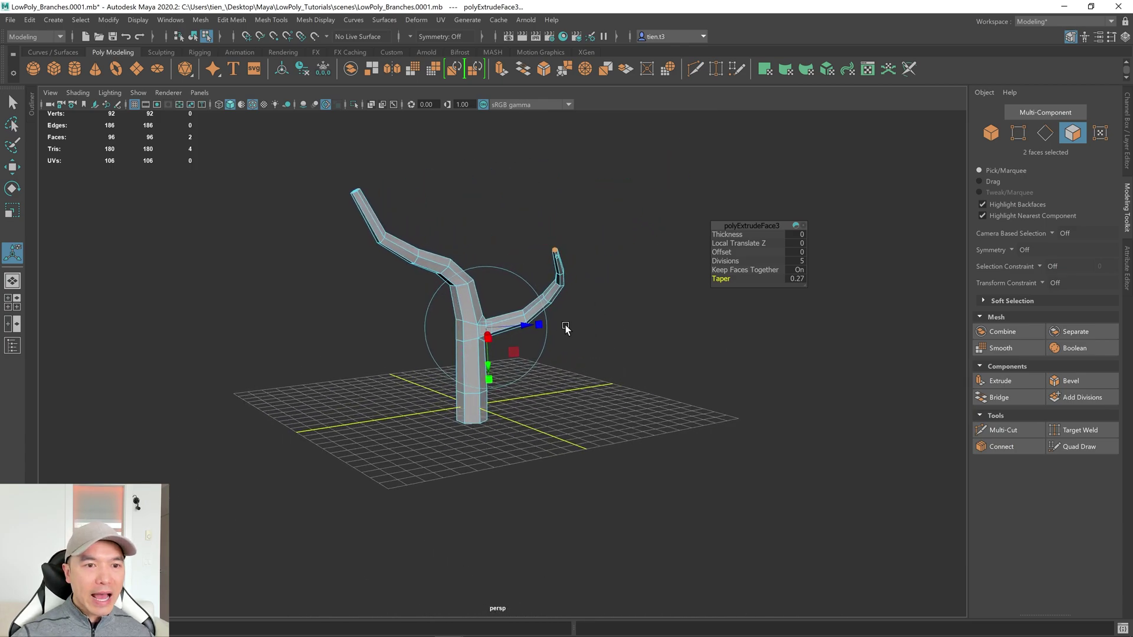
{"action": "scroll", "coordinate": [561, 322], "scroll_direction": "up", "scroll_amount": 6}
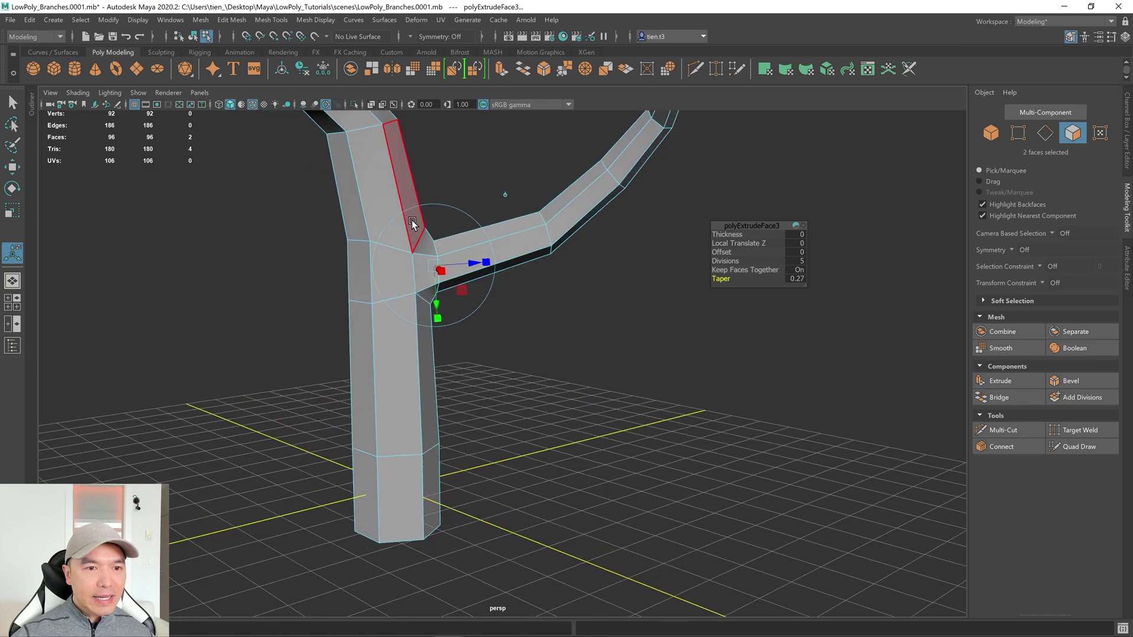
{"action": "scroll", "coordinate": [484, 302], "scroll_direction": "down", "scroll_amount": 6}
{"action": "left_click_drag", "start_coordinate": [494, 304], "coordinate": [466, 319], "text": "alt"}
{"action": "key", "text": "q"}
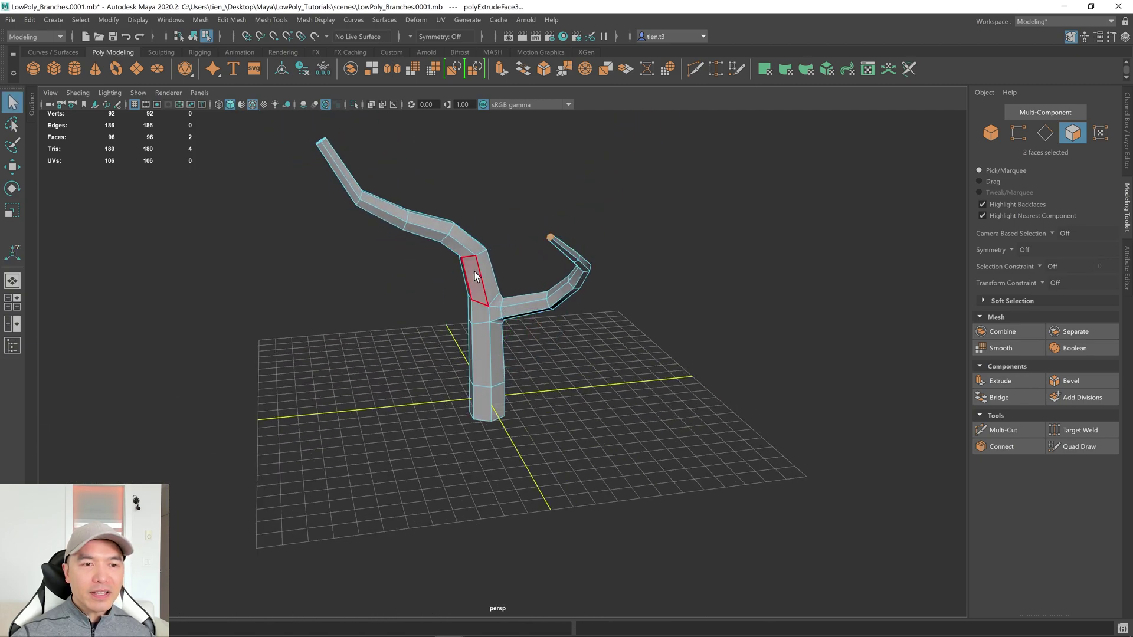
{"action": "key", "text": "F8"}
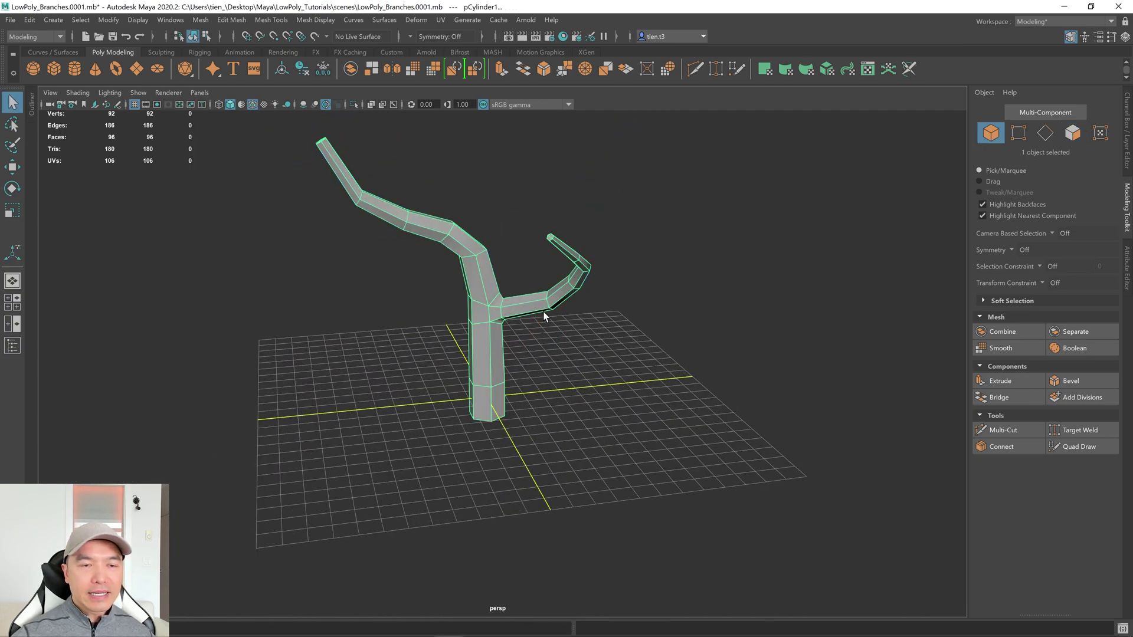
{"action": "left_click_drag", "start_coordinate": [608, 293], "coordinate": [498, 314], "text": "alt"}
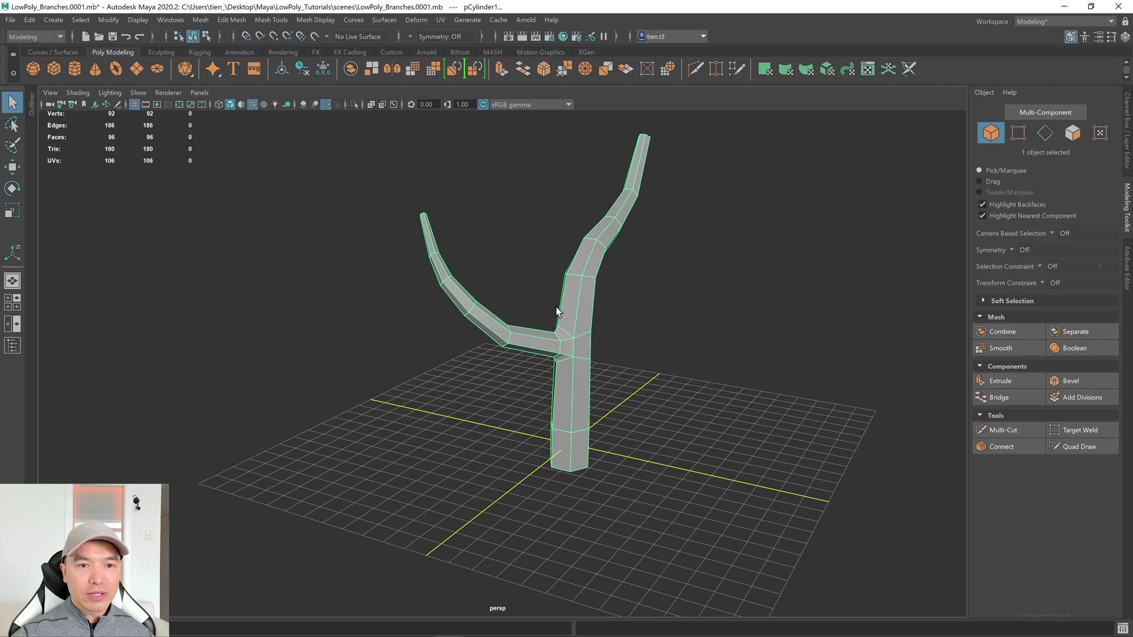
Step: Create a display layer for the tree mesh and rename layer1 to Tree_Layer
{"action": "left_click", "coordinate": [1128, 131]}
{"action": "left_click", "coordinate": [573, 281]}
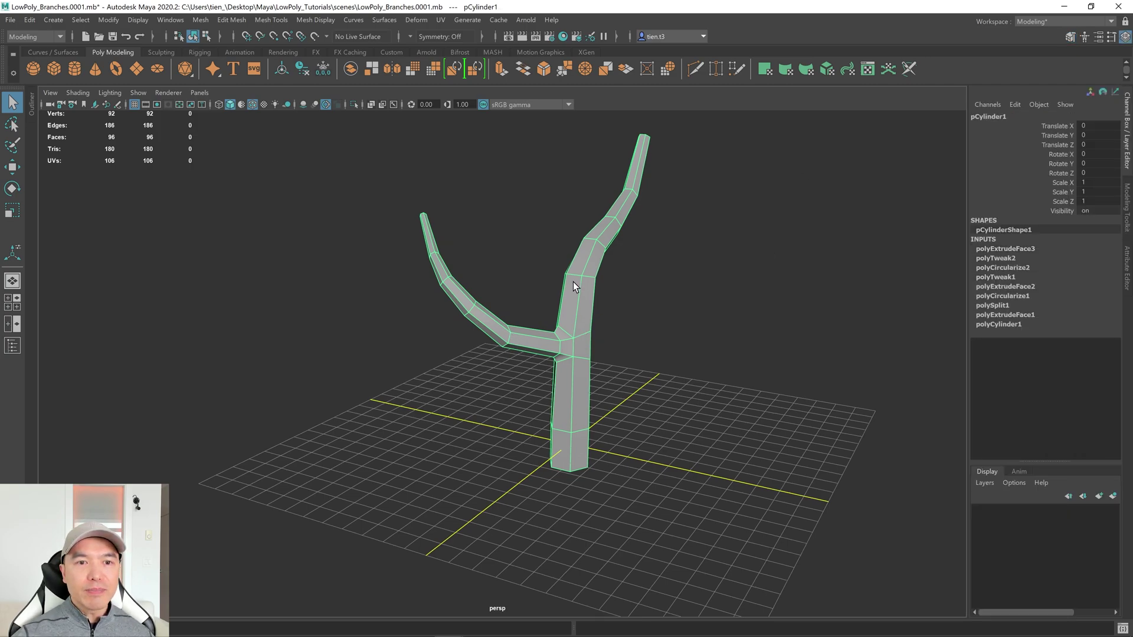
{"action": "left_click", "coordinate": [1112, 496]}
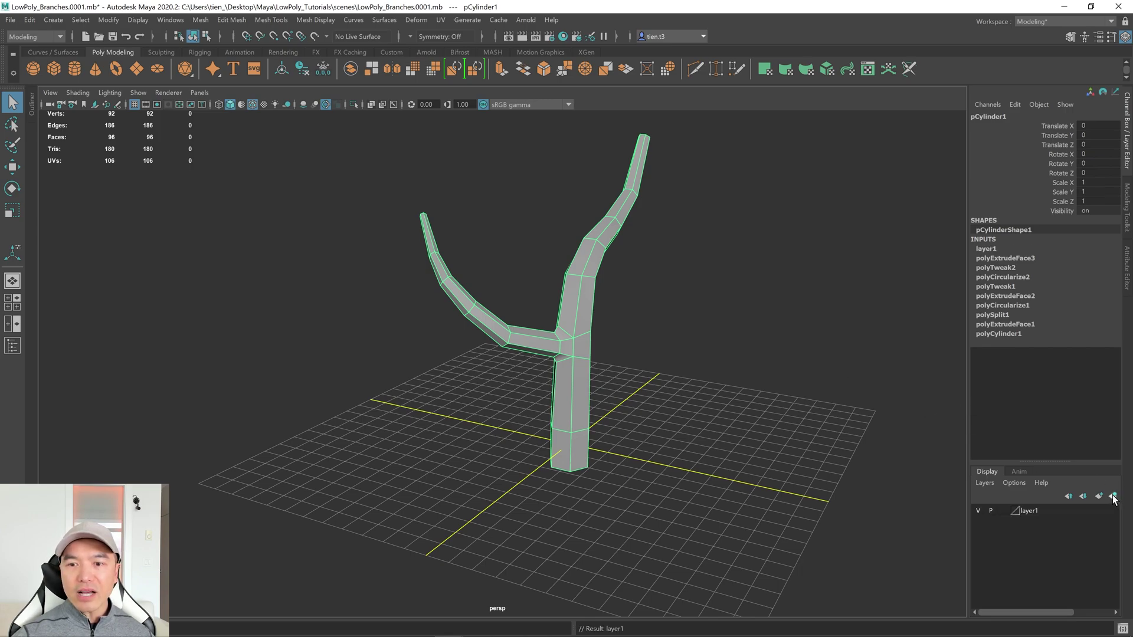
{"action": "double_click", "coordinate": [1027, 512]}
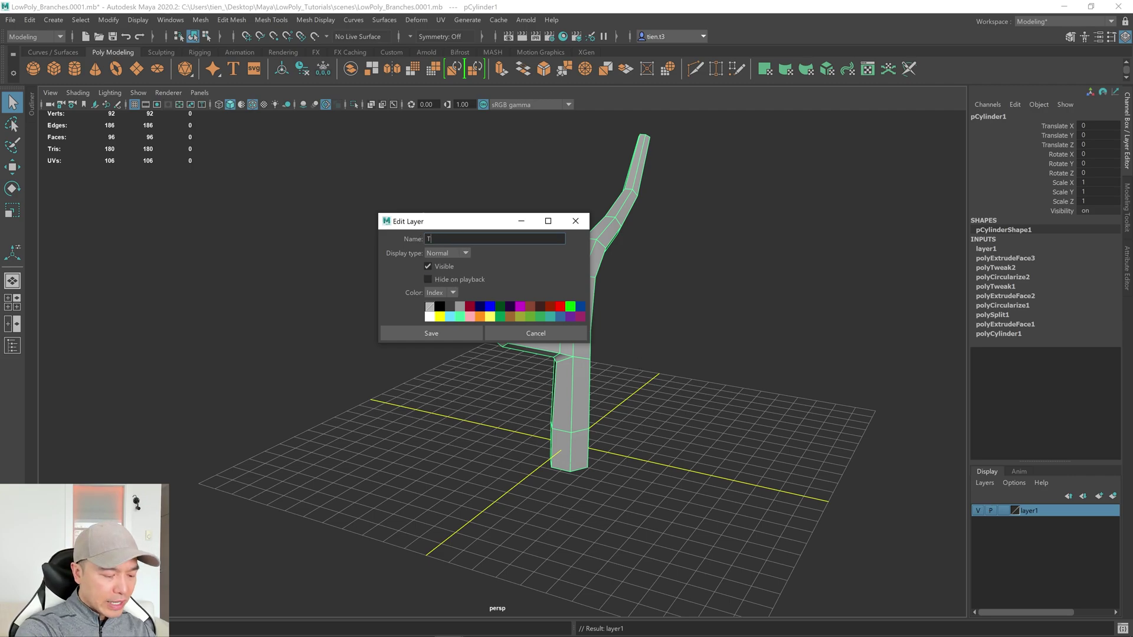
{"action": "key", "text": "Return"}
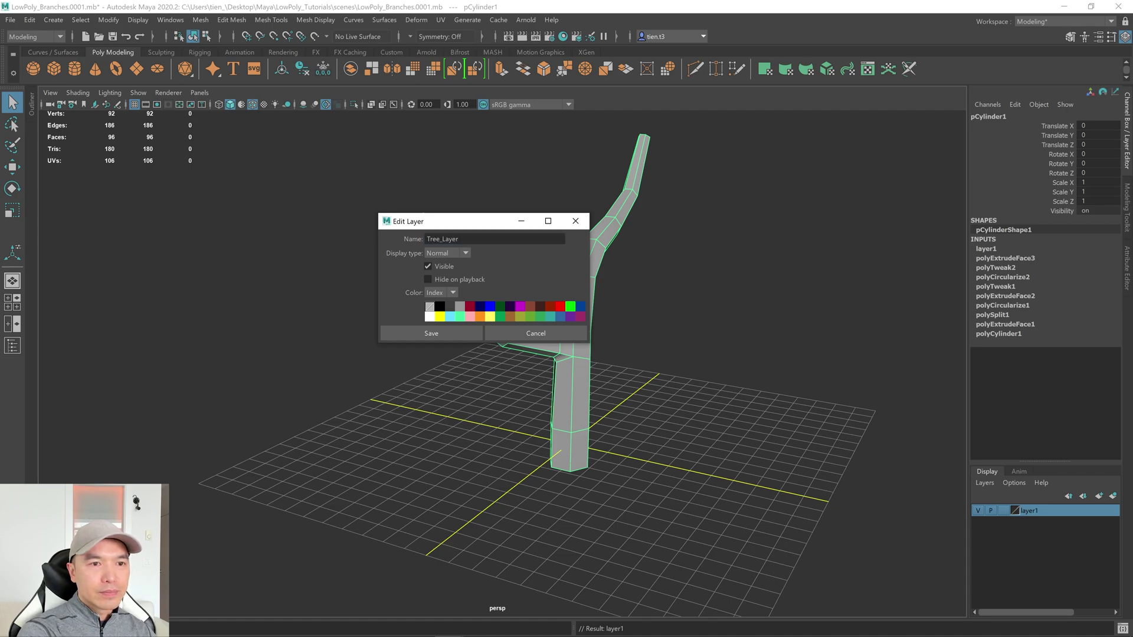
{"action": "left_click", "coordinate": [458, 335]}
{"action": "left_click_drag", "start_coordinate": [637, 334], "coordinate": [664, 344], "text": "alt"}
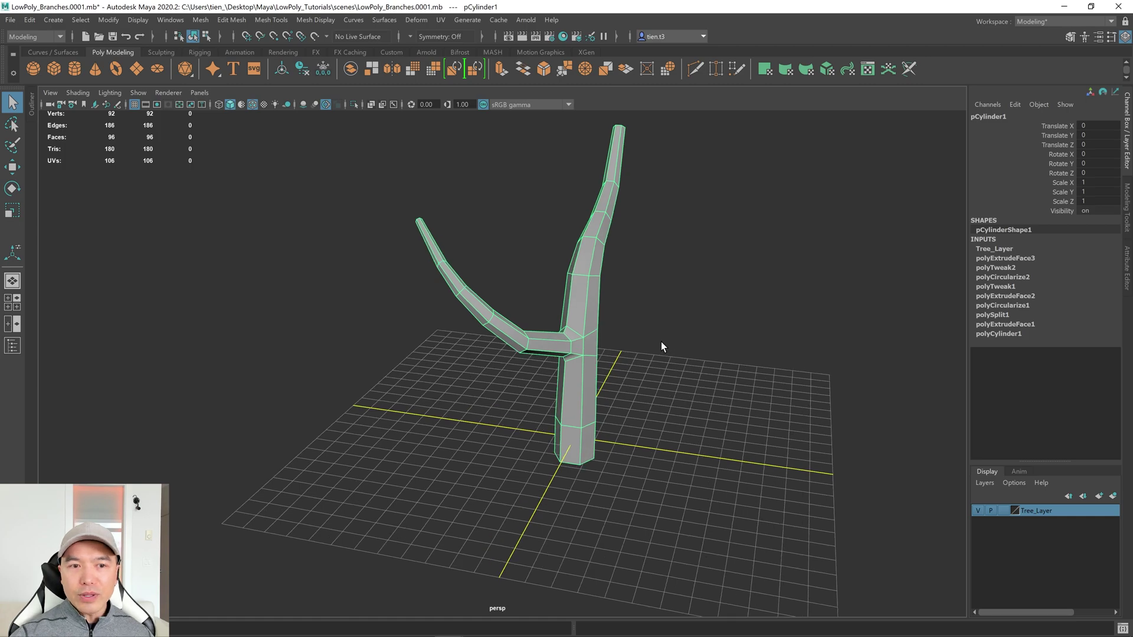
{"action": "middle_click_drag", "start_coordinate": [661, 342], "coordinate": [599, 359], "text": "alt"}
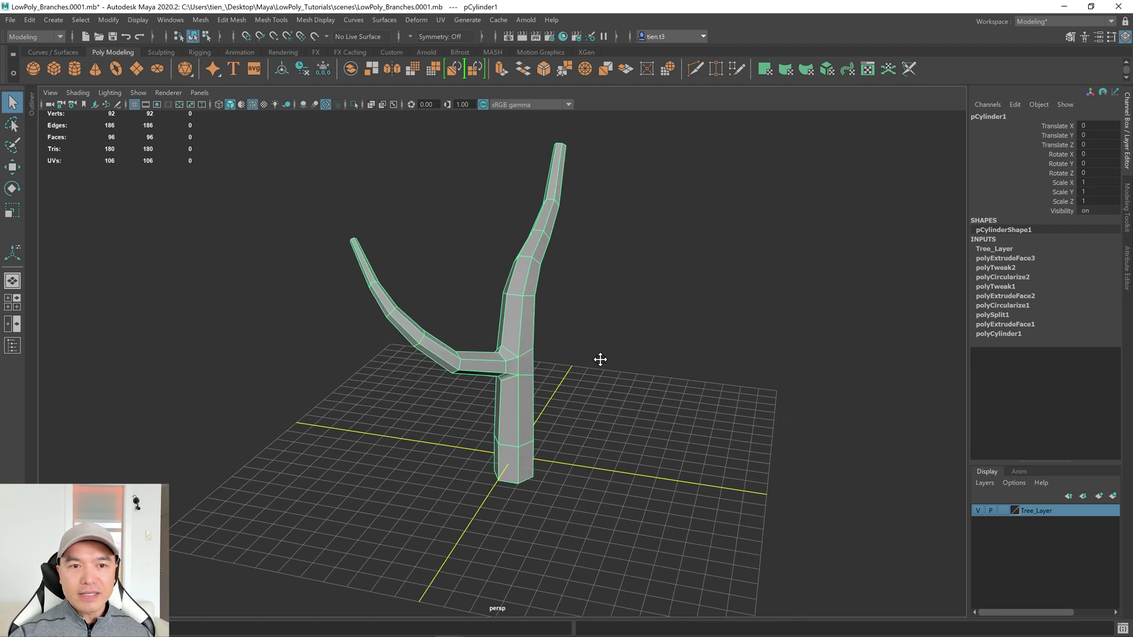
Step: Set Tree_Layer to Reference display, turn on X-Ray, and deselect the tree
{"action": "left_click", "coordinate": [1004, 512]}
{"action": "left_click", "coordinate": [1003, 512]}
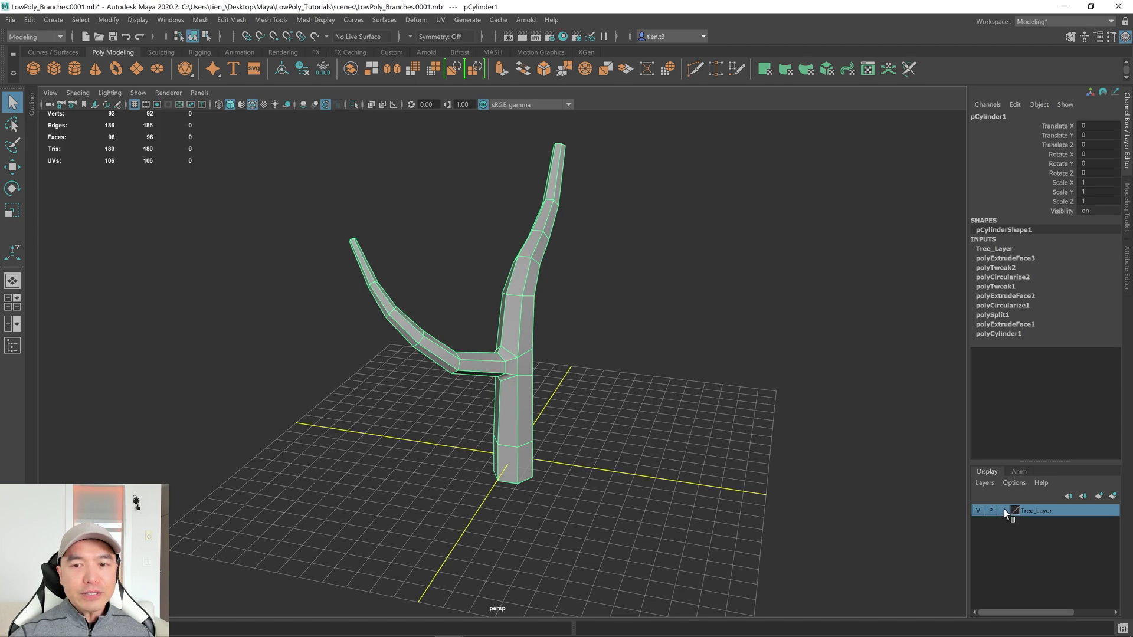
{"action": "left_click", "coordinate": [1004, 511]}
{"action": "left_click_drag", "start_coordinate": [630, 424], "coordinate": [481, 393], "text": "alt"}
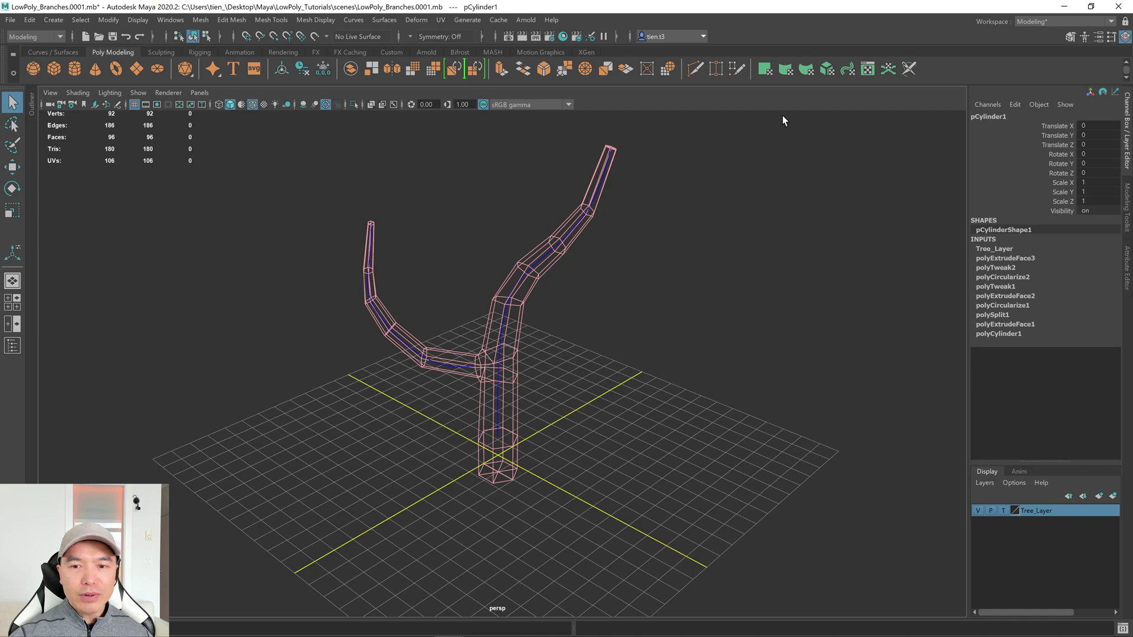
{"action": "left_click", "coordinate": [1004, 511]}
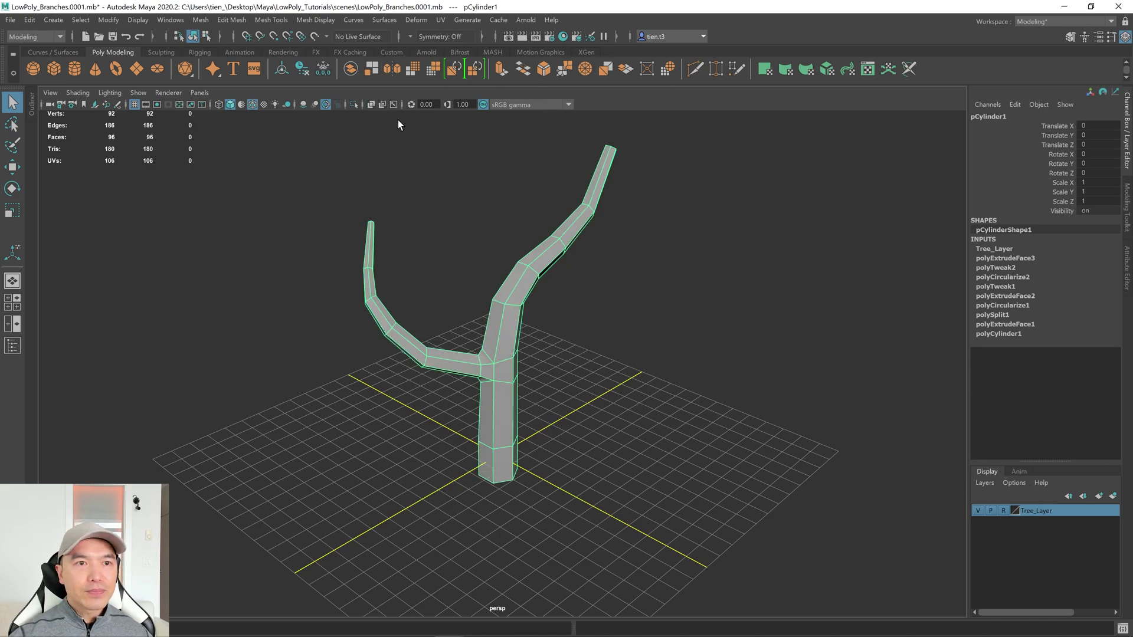
{"action": "left_click", "coordinate": [370, 104]}
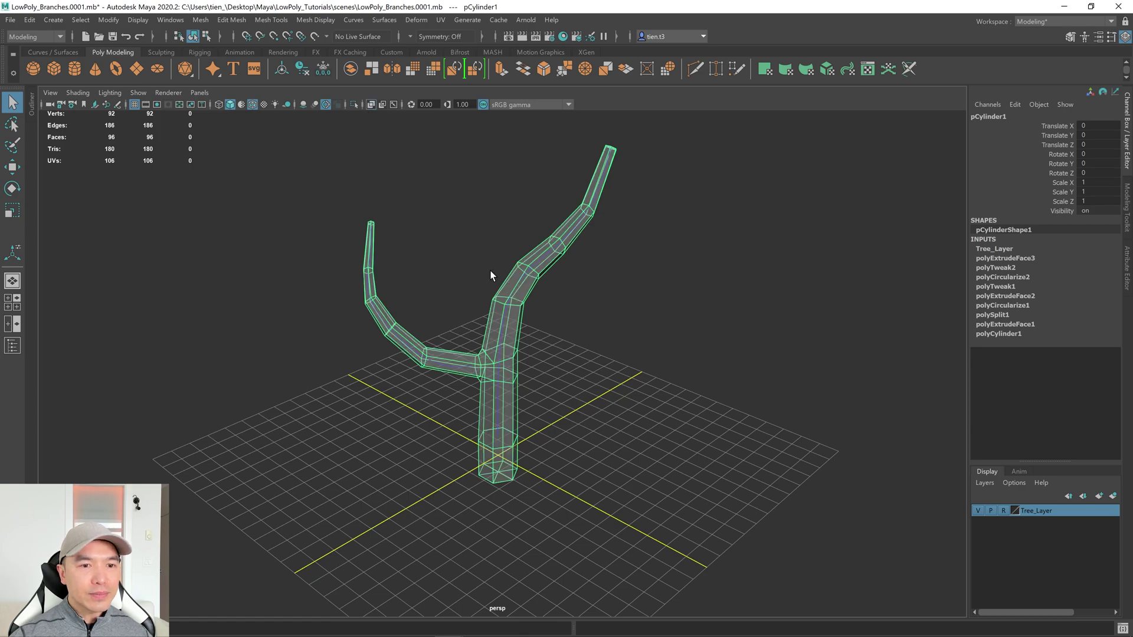
{"action": "left_click", "coordinate": [523, 338]}
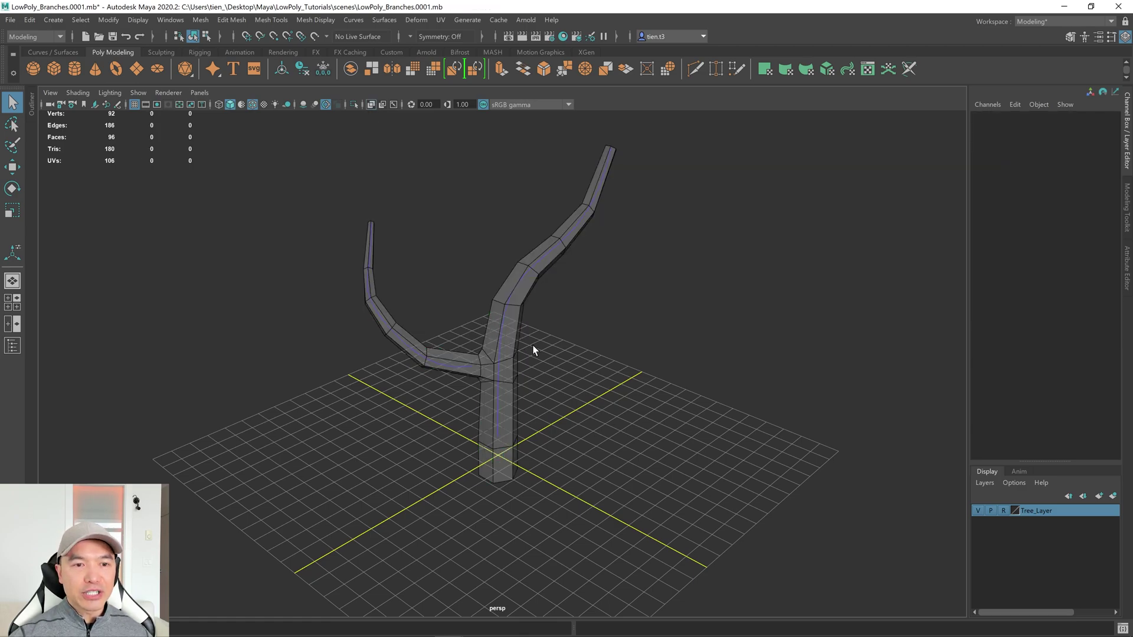
Step: Move the side branch curve's last three control points to the right
{"action": "scroll", "coordinate": [532, 346], "scroll_direction": "up", "scroll_amount": 1}
{"action": "left_click_drag", "start_coordinate": [406, 310], "coordinate": [364, 336]}
{"action": "right_click", "coordinate": [369, 243]}
{"action": "right_click_drag", "start_coordinate": [370, 243], "coordinate": [279, 244]}
{"action": "left_click_drag", "start_coordinate": [279, 245], "coordinate": [321, 281], "text": "alt"}
{"action": "scroll", "coordinate": [322, 280], "scroll_direction": "down", "scroll_amount": 3}
{"action": "left_click_drag", "start_coordinate": [289, 221], "coordinate": [397, 339]}
{"action": "left_click_drag", "start_coordinate": [322, 236], "coordinate": [420, 348]}
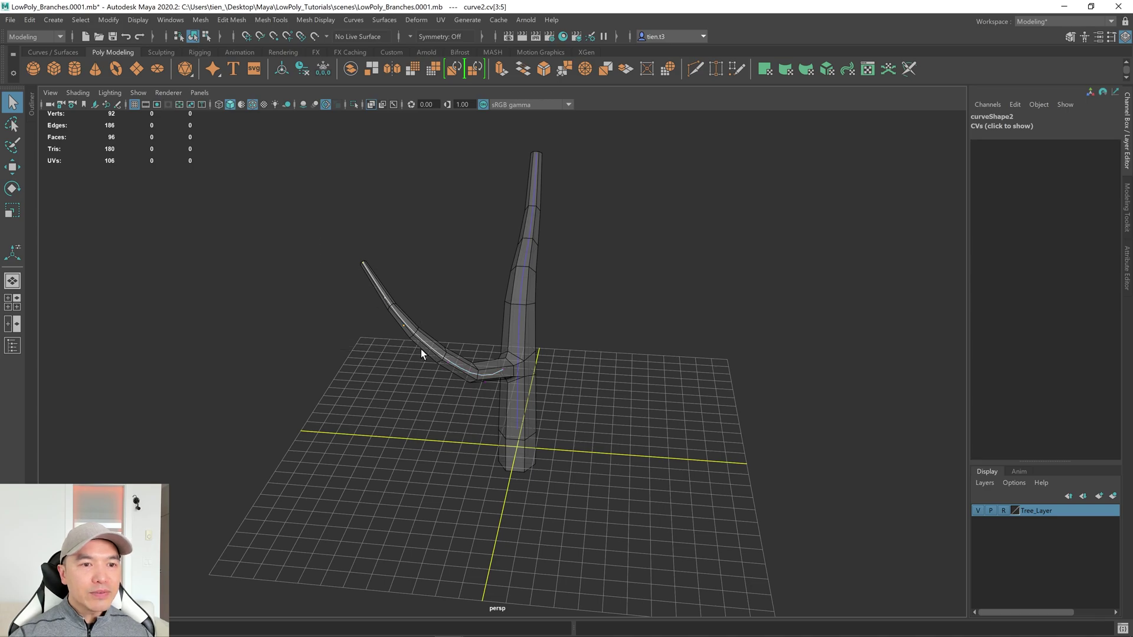
{"action": "key", "text": "w"}
{"action": "left_click_drag", "start_coordinate": [380, 292], "coordinate": [451, 320]}
Step: Nudge the side branch curve's tip point slightly left
{"action": "left_click_drag", "start_coordinate": [421, 275], "coordinate": [521, 319]}
{"action": "left_click_drag", "start_coordinate": [598, 260], "coordinate": [590, 258]}
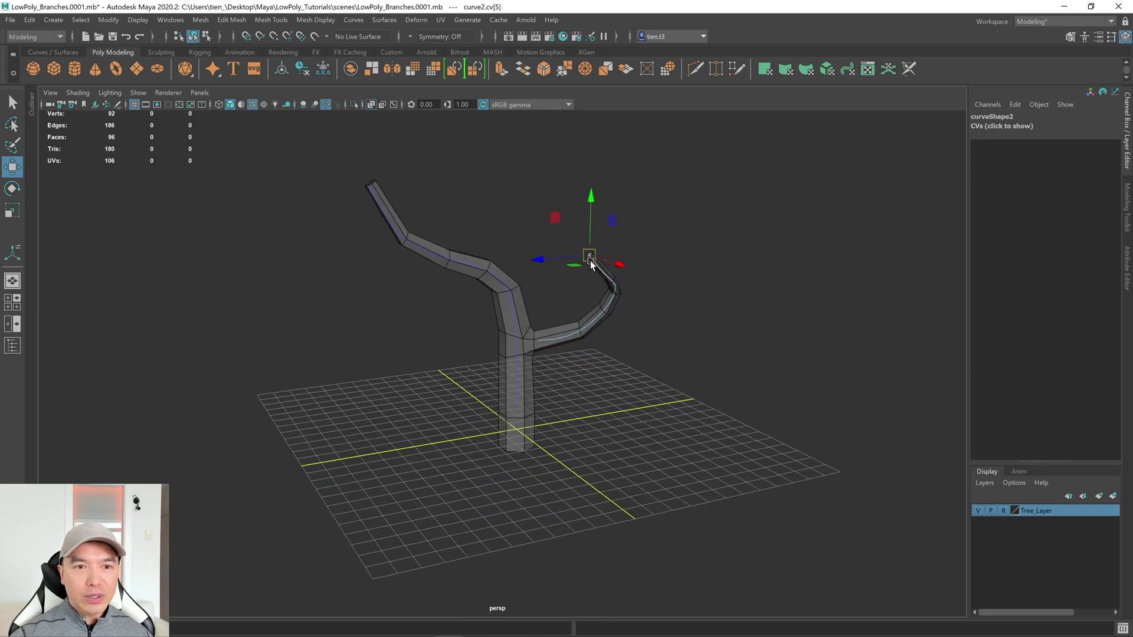
{"action": "left_click_drag", "start_coordinate": [637, 298], "coordinate": [551, 301], "text": "alt"}
{"action": "left_click_drag", "start_coordinate": [367, 205], "coordinate": [502, 307]}
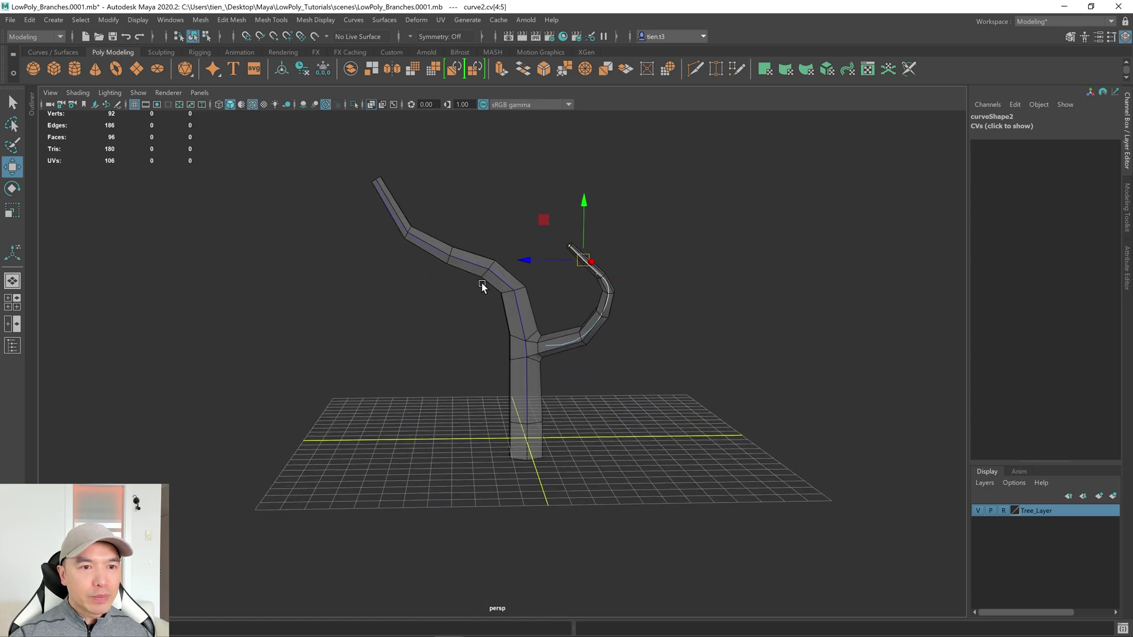
Step: Select the top three control points of the main branch curve, curve1
{"action": "left_click_drag", "start_coordinate": [450, 223], "coordinate": [402, 270]}
{"action": "right_click_drag", "start_coordinate": [436, 205], "coordinate": [390, 210]}
{"action": "left_click_drag", "start_coordinate": [346, 163], "coordinate": [351, 192]}
Step: Move curve1's tip control points right to kink the main branch's upper bend
{"action": "left_click_drag", "start_coordinate": [416, 249], "coordinate": [459, 294]}
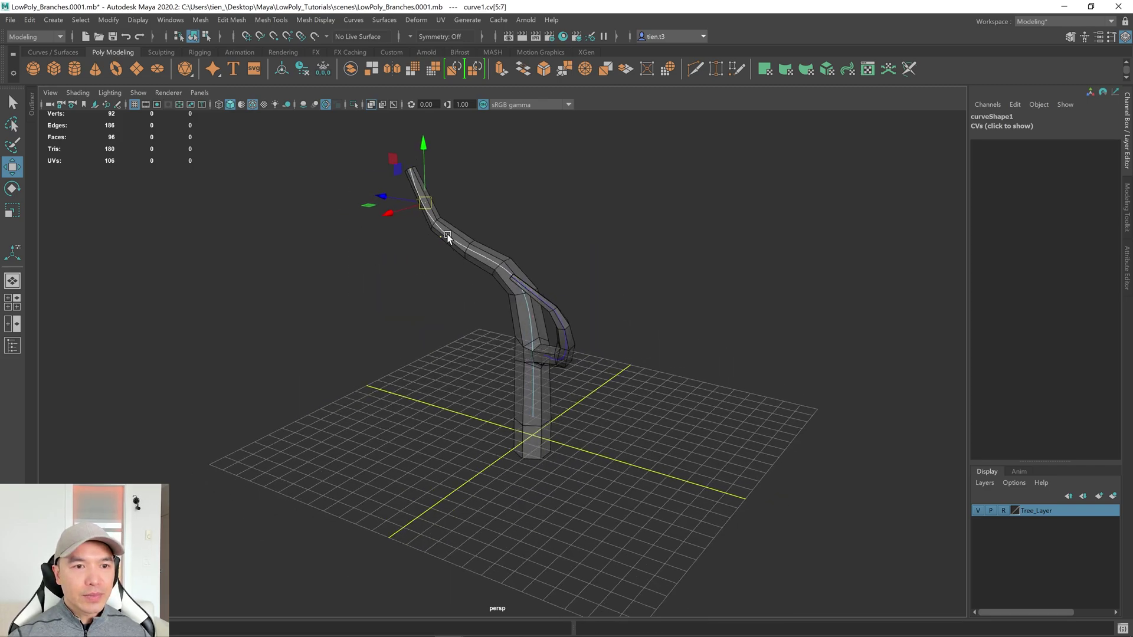
{"action": "left_click_drag", "start_coordinate": [389, 152], "coordinate": [488, 215]}
{"action": "left_click_drag", "start_coordinate": [392, 172], "coordinate": [533, 301]}
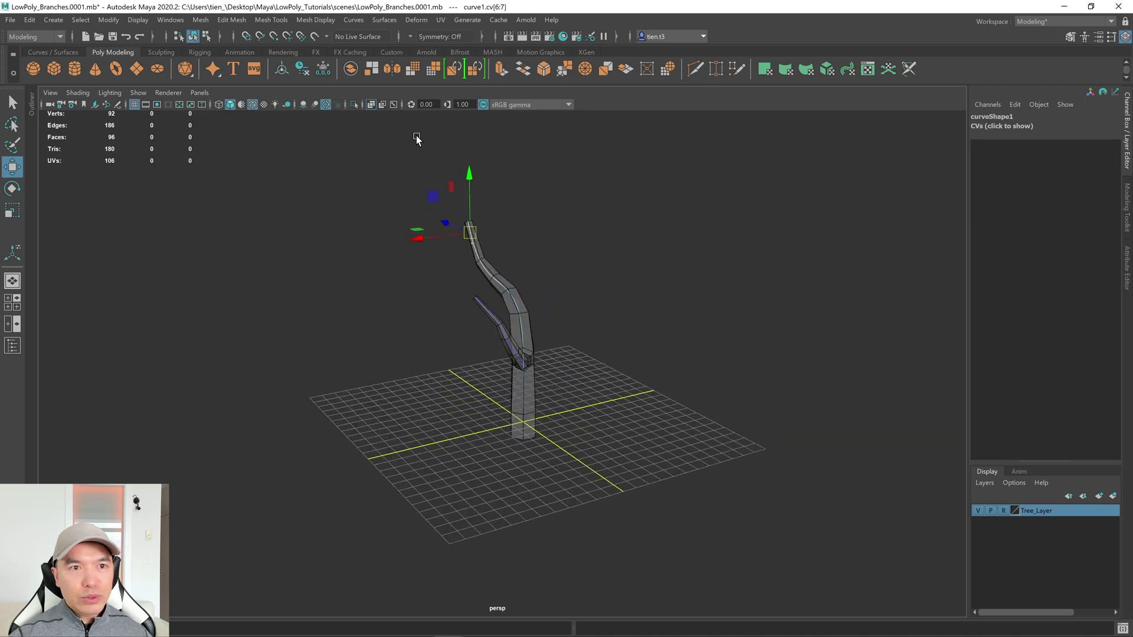
Step: Turn X-Ray off so the tree shows solid, and return the curve to object mode
{"action": "left_click", "coordinate": [371, 105]}
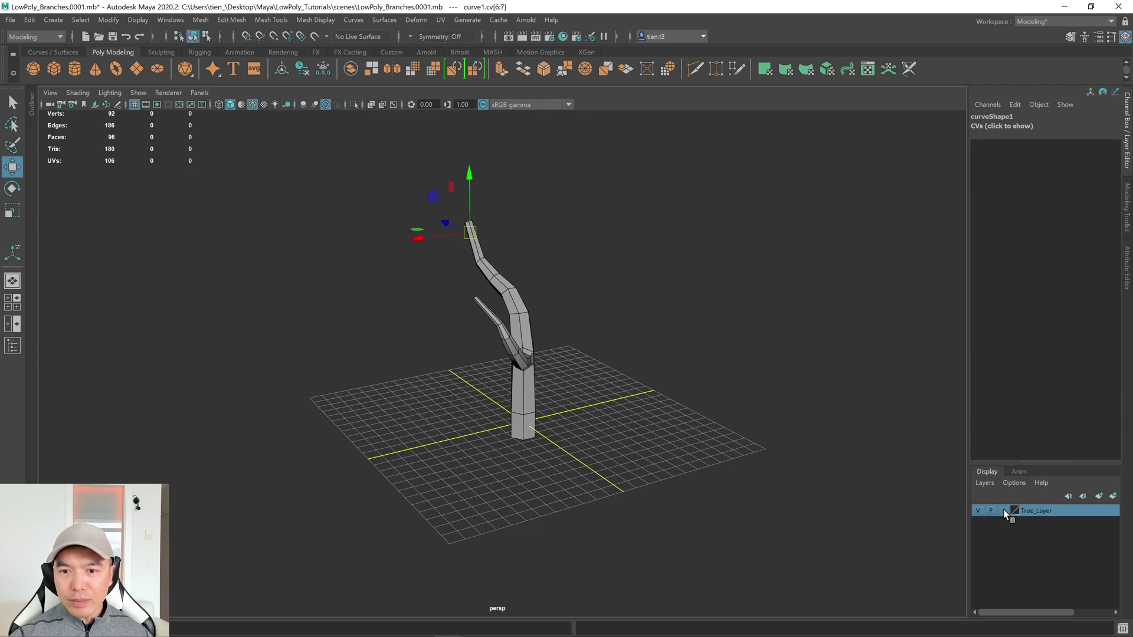
{"action": "left_click_drag", "start_coordinate": [663, 340], "coordinate": [647, 359], "text": "alt"}
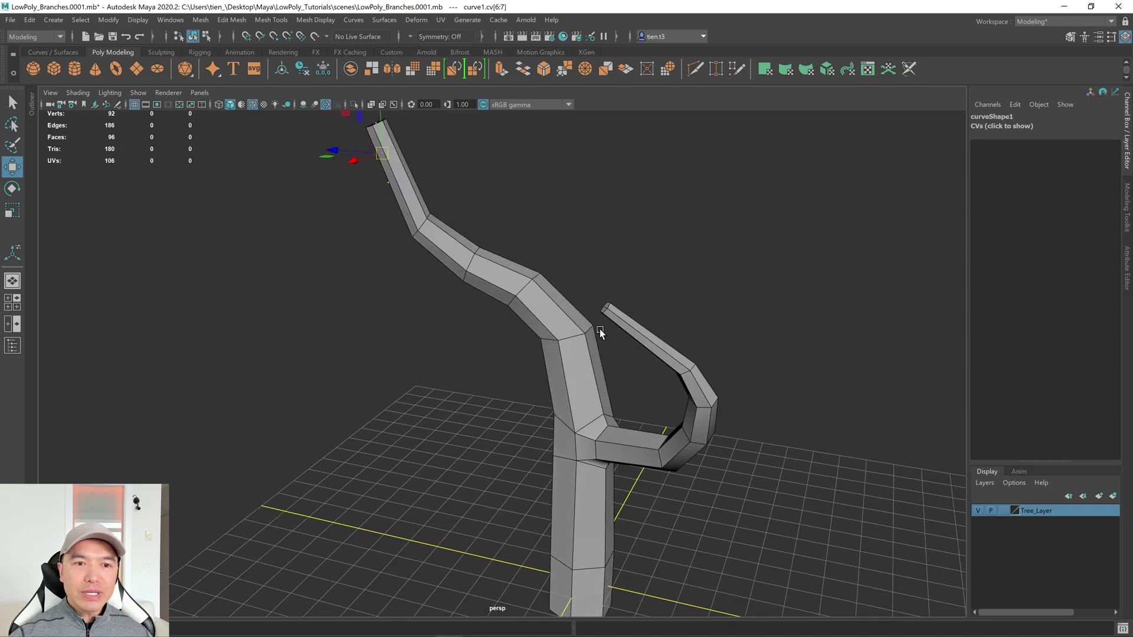
{"action": "left_click_drag", "start_coordinate": [594, 315], "coordinate": [554, 340], "text": "alt"}
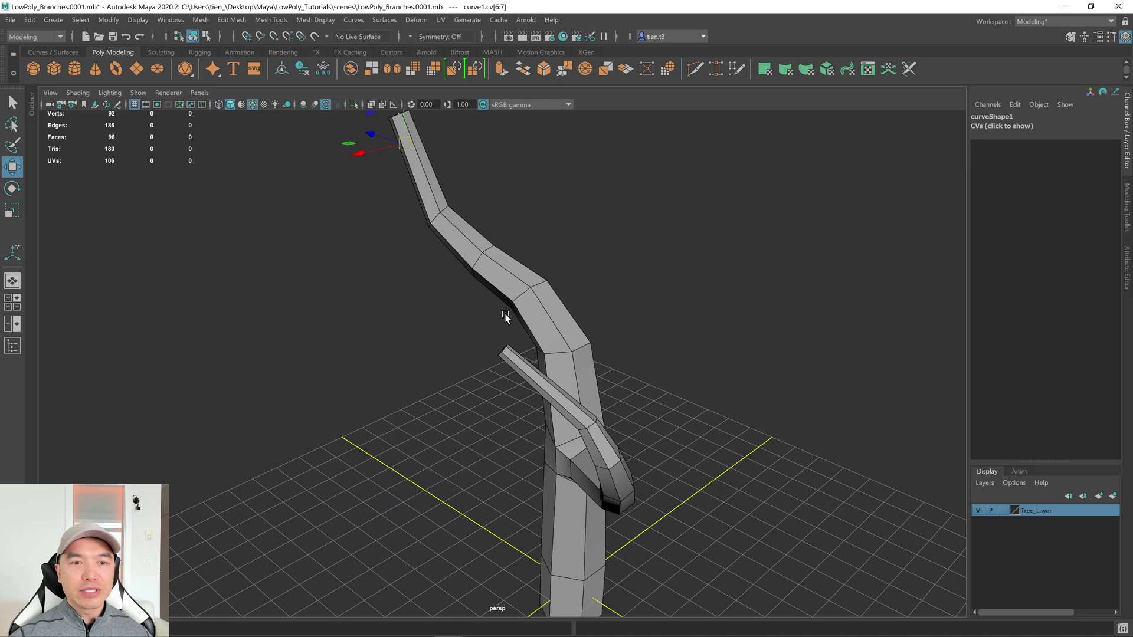
{"action": "left_click_drag", "start_coordinate": [589, 336], "coordinate": [519, 326], "text": "alt"}
{"action": "scroll", "coordinate": [597, 298], "scroll_direction": "up", "scroll_amount": 6}
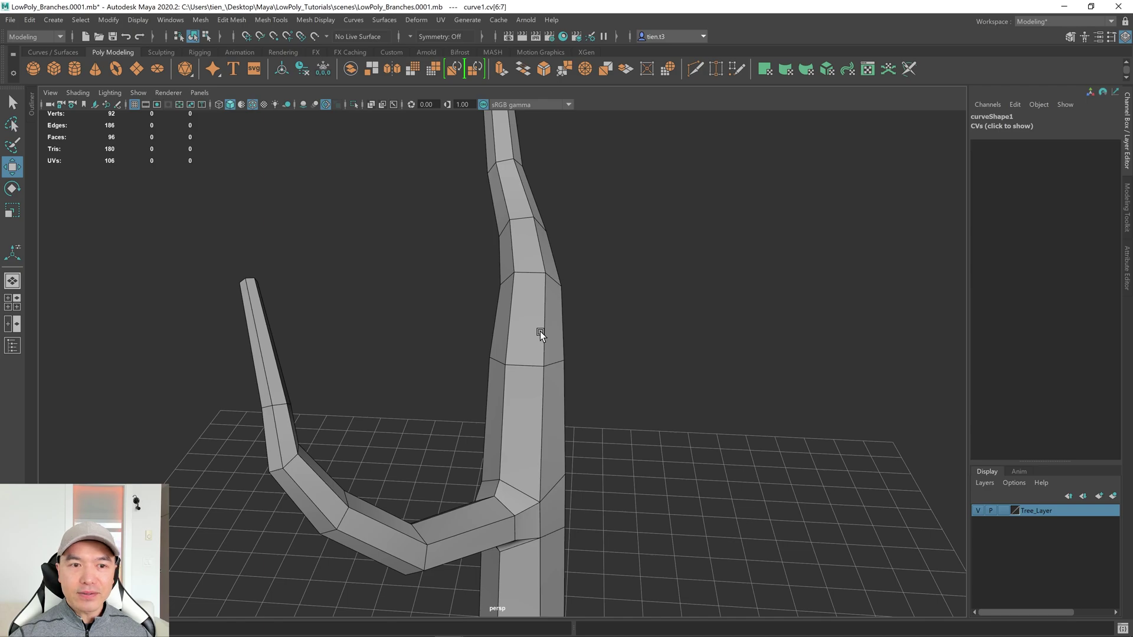
{"action": "scroll", "coordinate": [540, 331], "scroll_direction": "down", "scroll_amount": 5}
{"action": "key", "text": "q"}
{"action": "right_click_drag", "start_coordinate": [552, 292], "coordinate": [528, 341]}
Step: Cut an edge loop across the main branch bend with the Multi-Cut tool
{"action": "left_click", "coordinate": [527, 314]}
{"action": "left_click", "coordinate": [533, 334]}
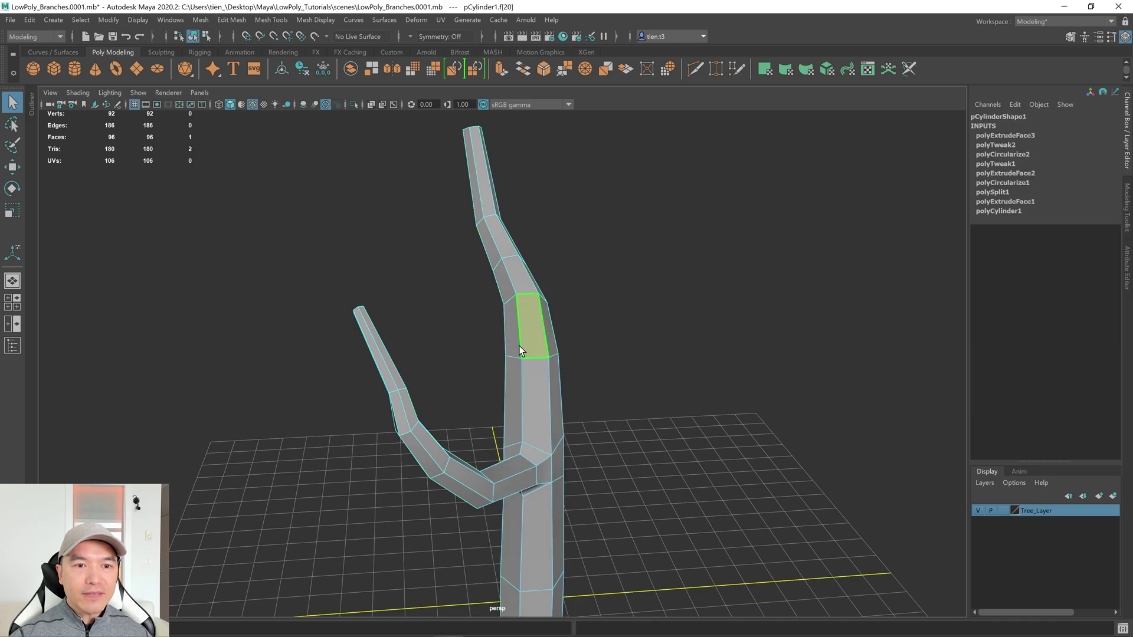
{"action": "left_click_drag", "start_coordinate": [553, 338], "coordinate": [631, 335], "text": "alt"}
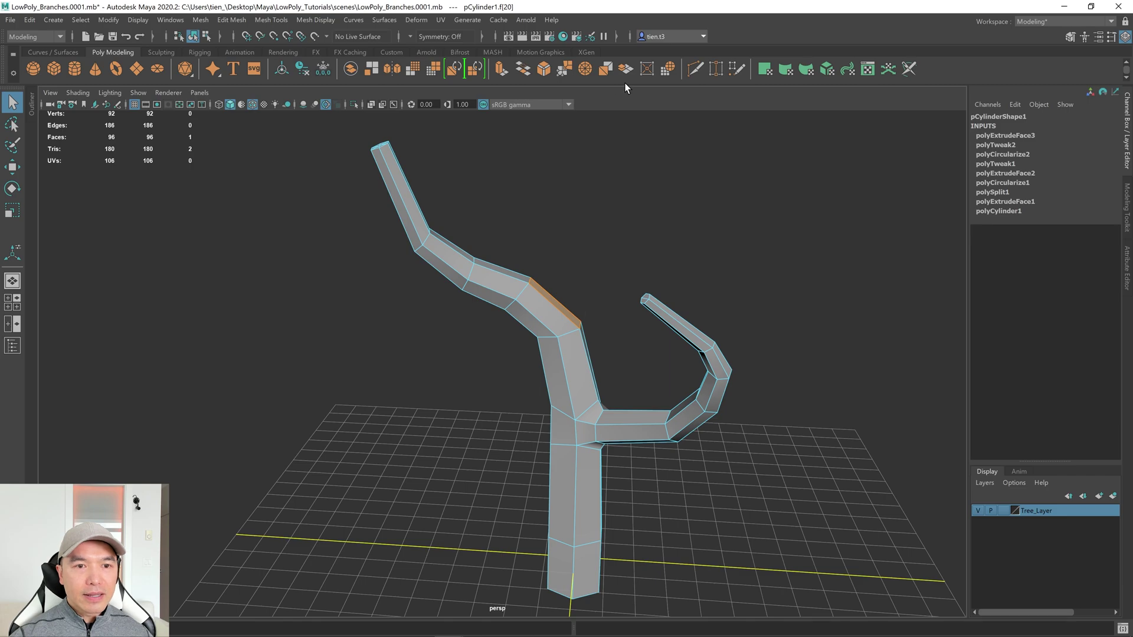
{"action": "left_click_drag", "start_coordinate": [621, 252], "coordinate": [504, 306], "text": "alt"}
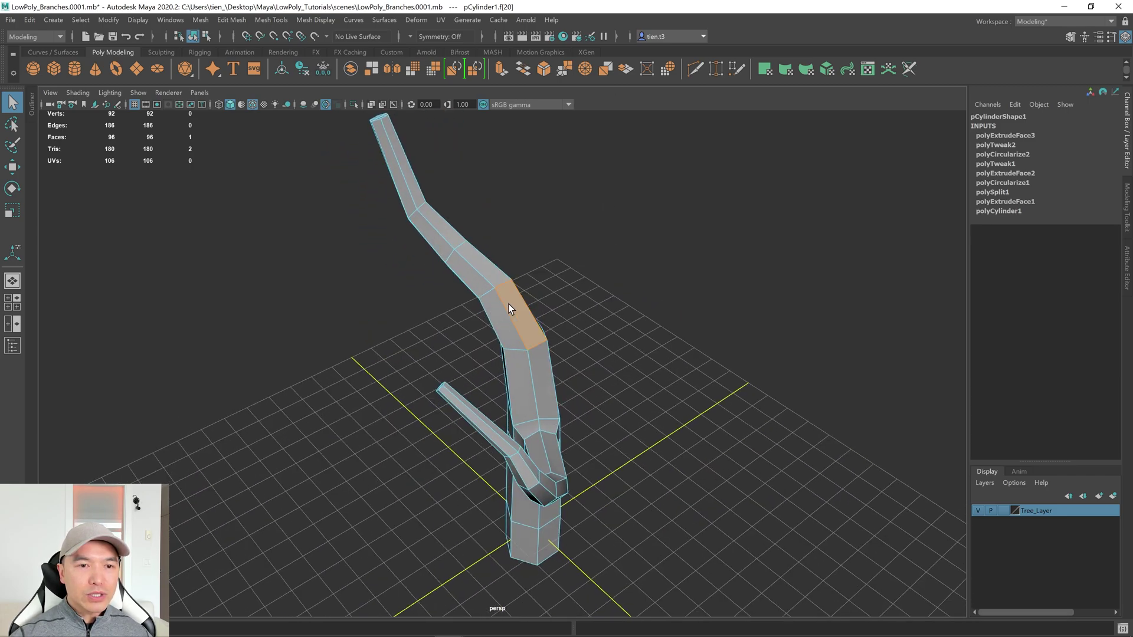
{"action": "right_click_drag", "start_coordinate": [488, 295], "coordinate": [590, 225]}
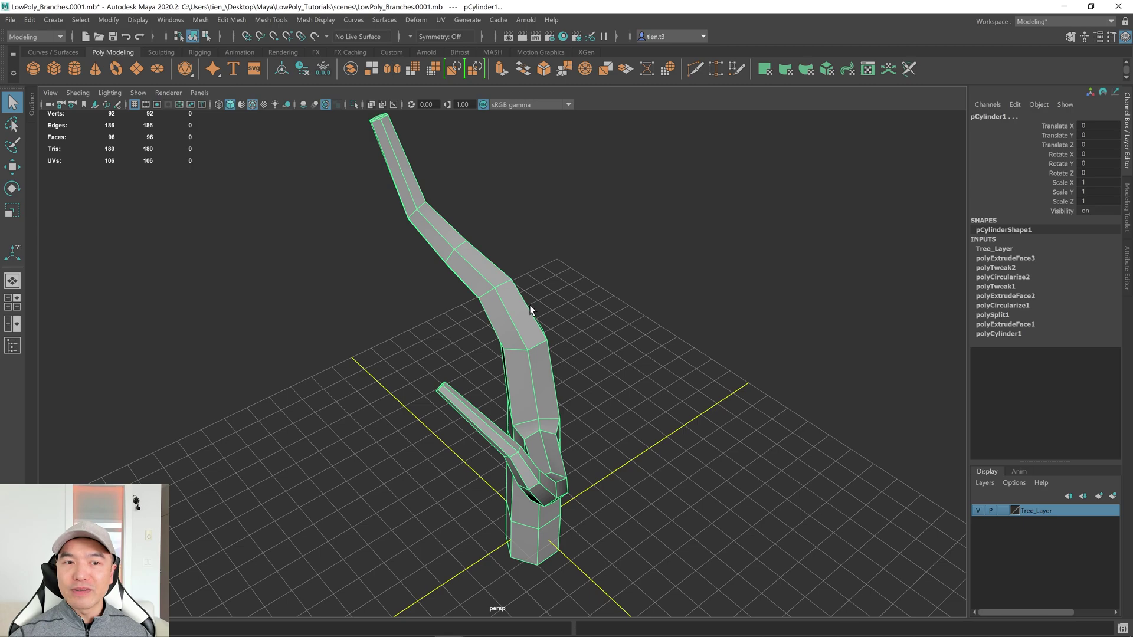
{"action": "left_click", "coordinate": [698, 71]}
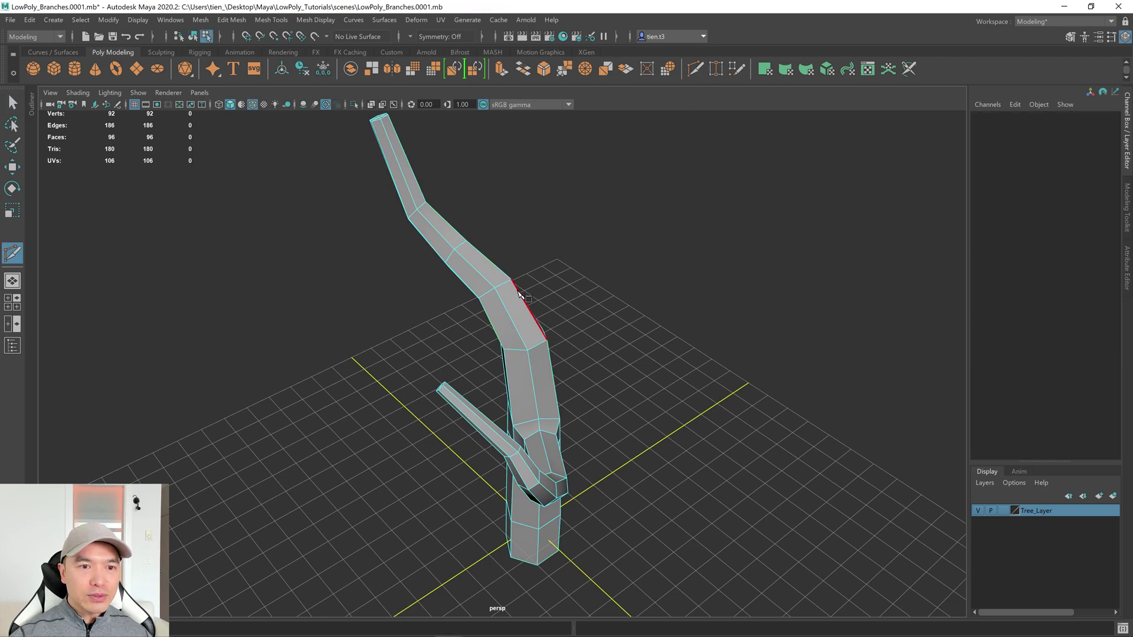
{"action": "left_click", "coordinate": [511, 322], "text": "ctrl"}
{"action": "left_click_drag", "start_coordinate": [624, 330], "coordinate": [578, 313], "text": "alt"}
Step: Switch the tree mesh to face selection and select a main branch face
{"action": "key", "text": "q"}
{"action": "right_click_drag", "start_coordinate": [487, 263], "coordinate": [495, 297]}
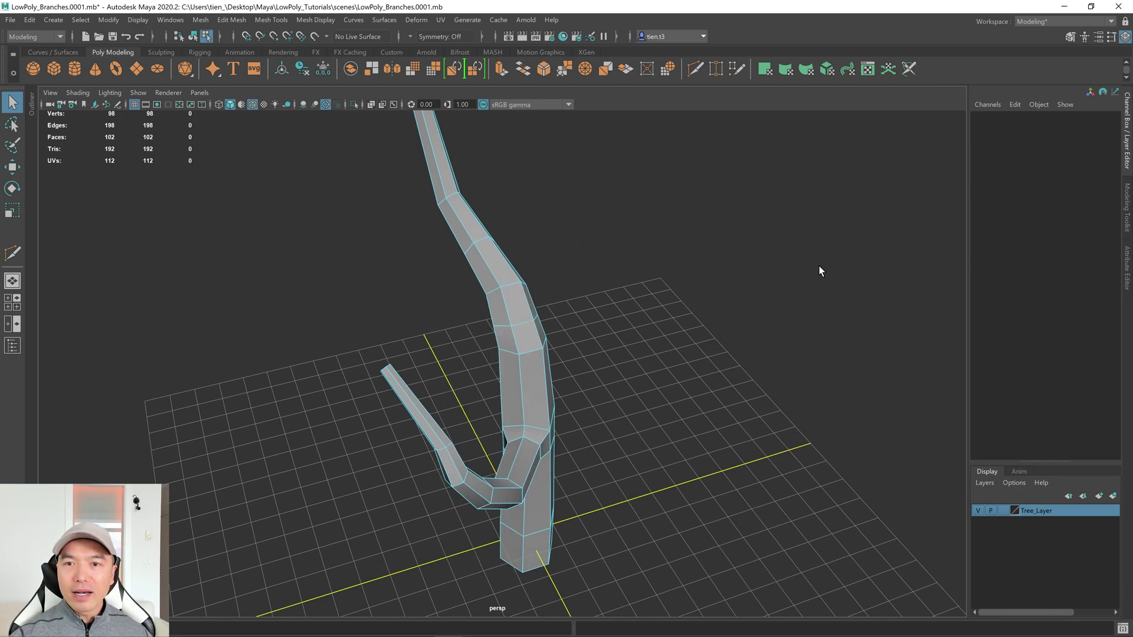
{"action": "right_click_drag", "start_coordinate": [733, 259], "coordinate": [734, 259]}
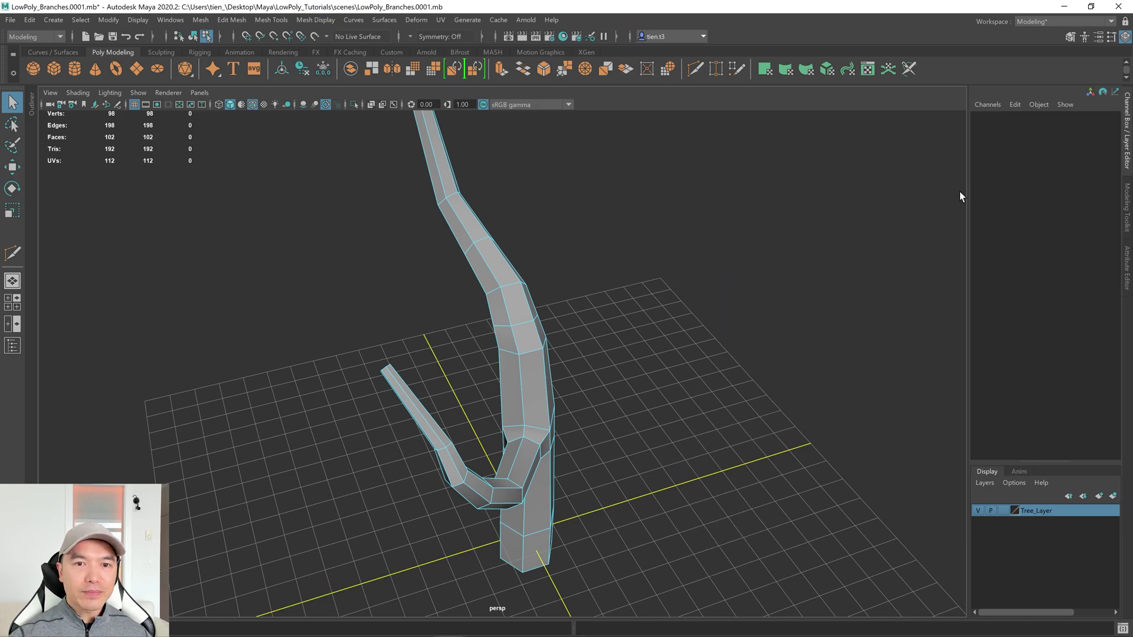
{"action": "left_click", "coordinate": [520, 312]}
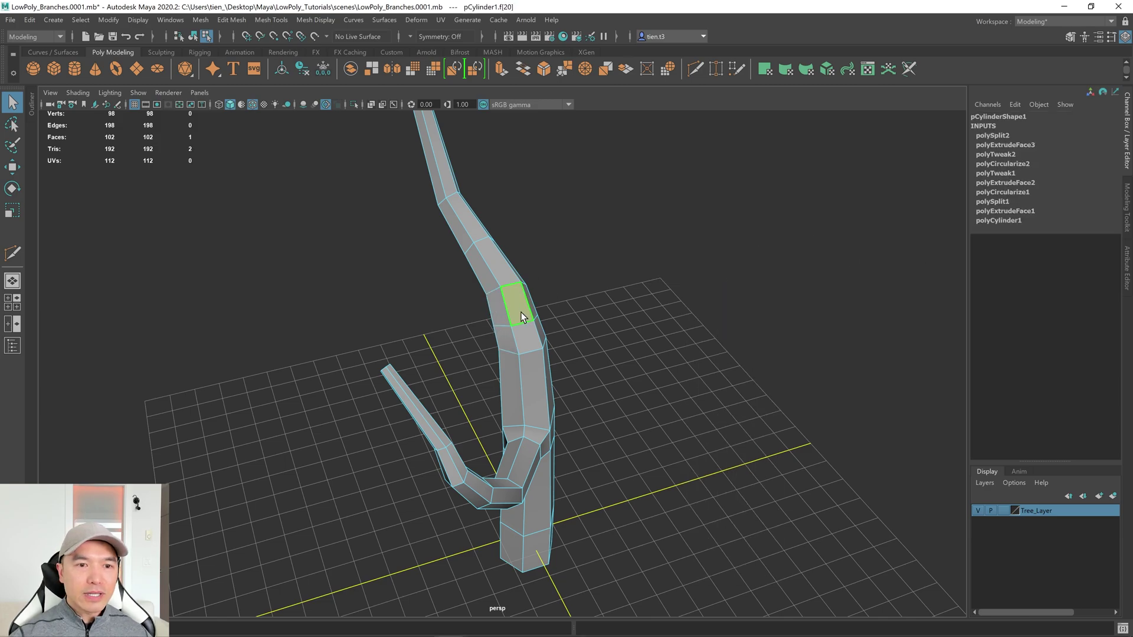
Step: Circularize two main branch faces with alignment set to Surface (average)
{"action": "left_click", "coordinate": [523, 329], "text": "shift"}
{"action": "left_click_drag", "start_coordinate": [536, 345], "coordinate": [568, 334], "text": "alt"}
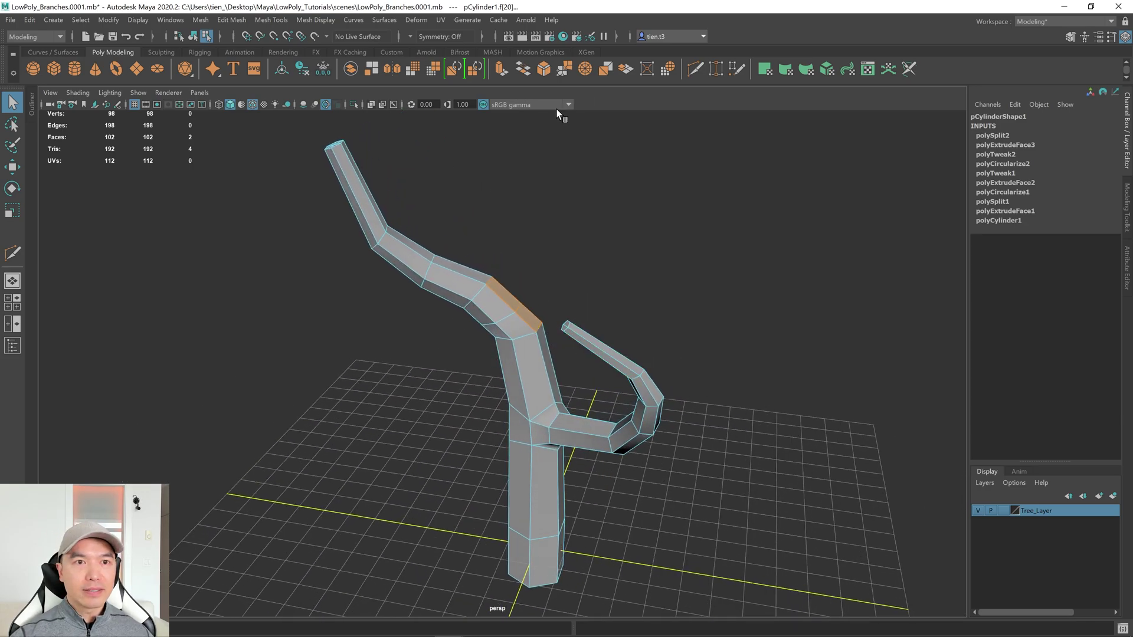
{"action": "left_click", "coordinate": [668, 69]}
{"action": "left_click_drag", "start_coordinate": [584, 242], "coordinate": [537, 242], "text": "alt"}
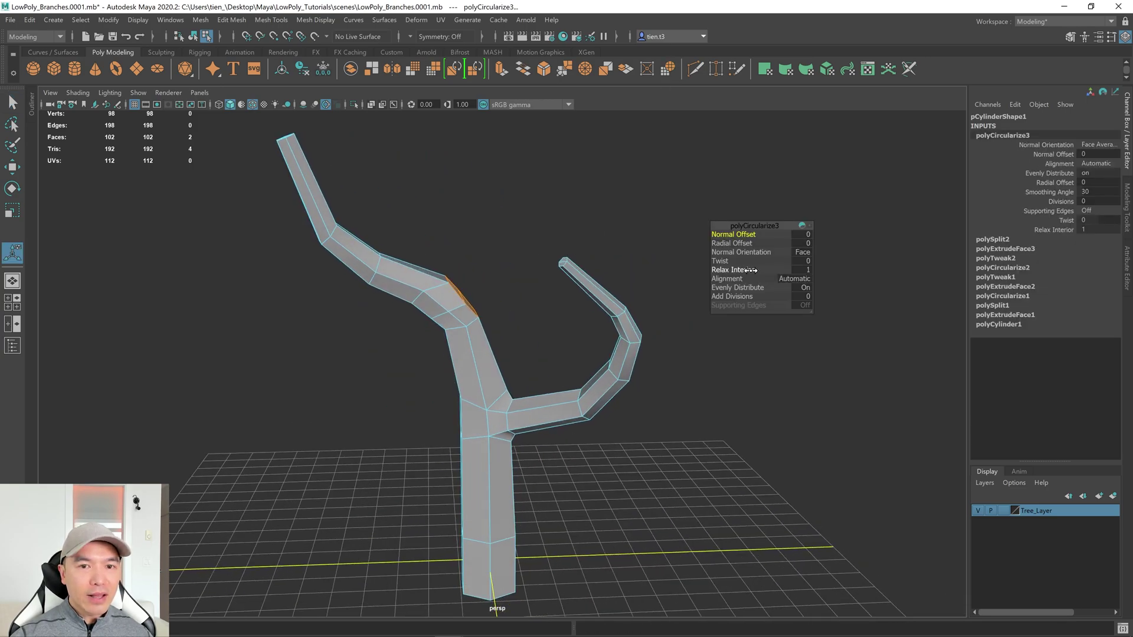
{"action": "left_click", "coordinate": [794, 279]}
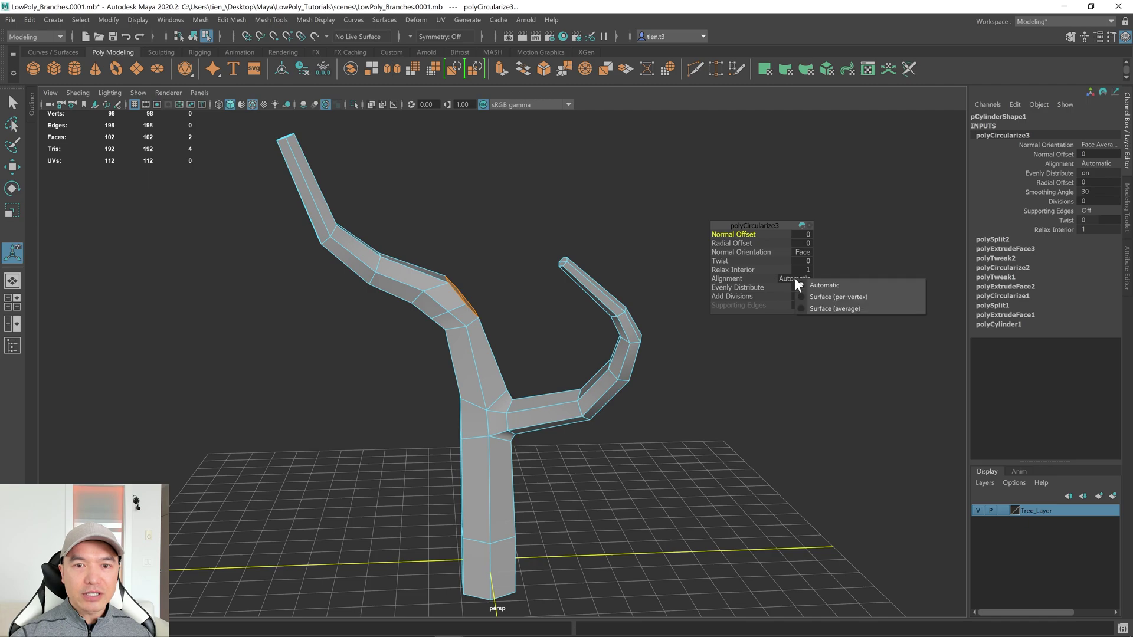
{"action": "left_click", "coordinate": [820, 308]}
{"action": "left_click_drag", "start_coordinate": [661, 309], "coordinate": [596, 313], "text": "alt"}
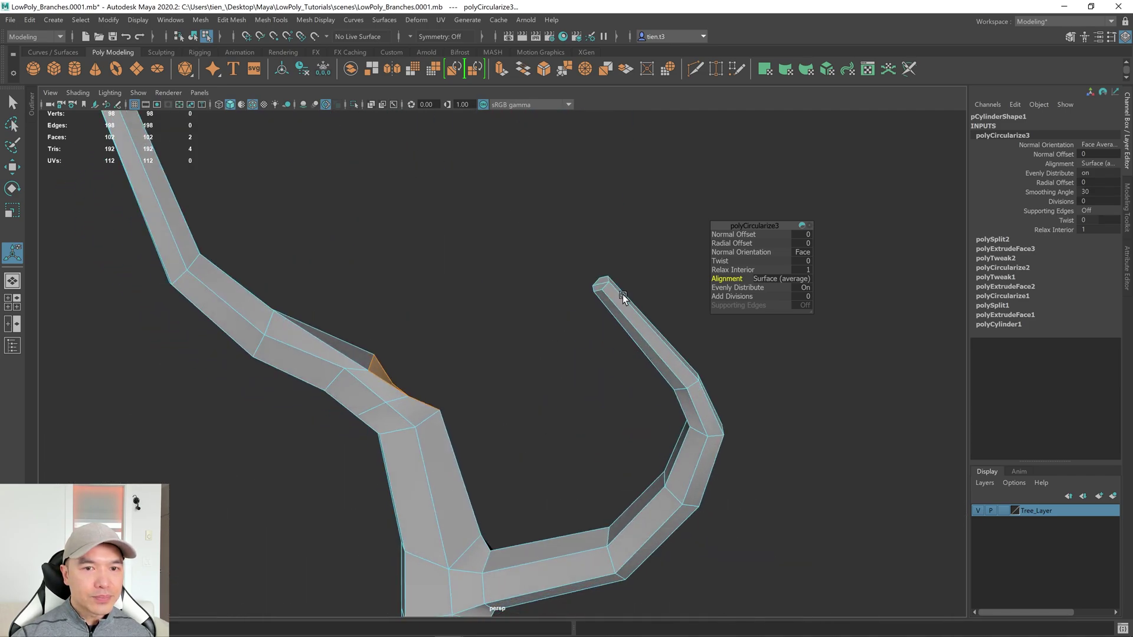
Step: Adjust the circularized faces' radial offset to -0.12
{"action": "left_click_drag", "start_coordinate": [743, 241], "coordinate": [733, 243]}
{"action": "mouse_move", "coordinate": [568, 264]}
{"action": "left_mouse_down", "text": "alt"}
{"action": "mouse_move", "coordinate": [533, 271]}
{"action": "mouse_move", "coordinate": [550, 271]}
{"action": "left_mouse_up", "text": "alt"}
{"action": "left_click_drag", "start_coordinate": [728, 241], "coordinate": [731, 242]}
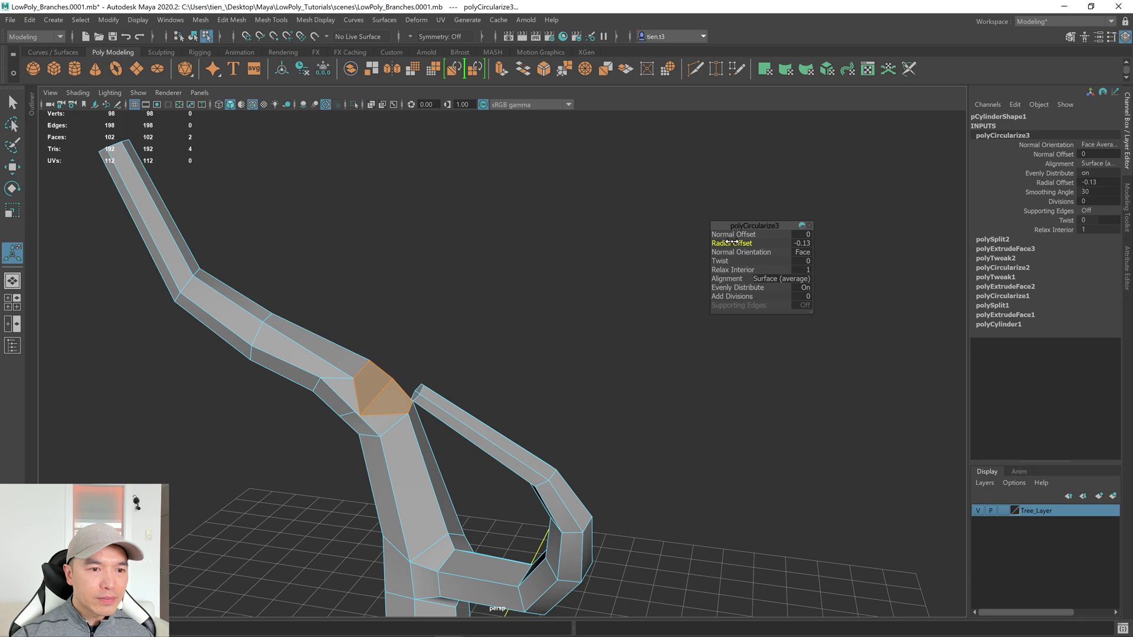
{"action": "left_click_drag", "start_coordinate": [732, 242], "coordinate": [732, 241]}
{"action": "left_click_drag", "start_coordinate": [593, 297], "coordinate": [548, 346], "text": "alt"}
{"action": "left_click_drag", "start_coordinate": [540, 295], "coordinate": [564, 295], "text": "alt"}
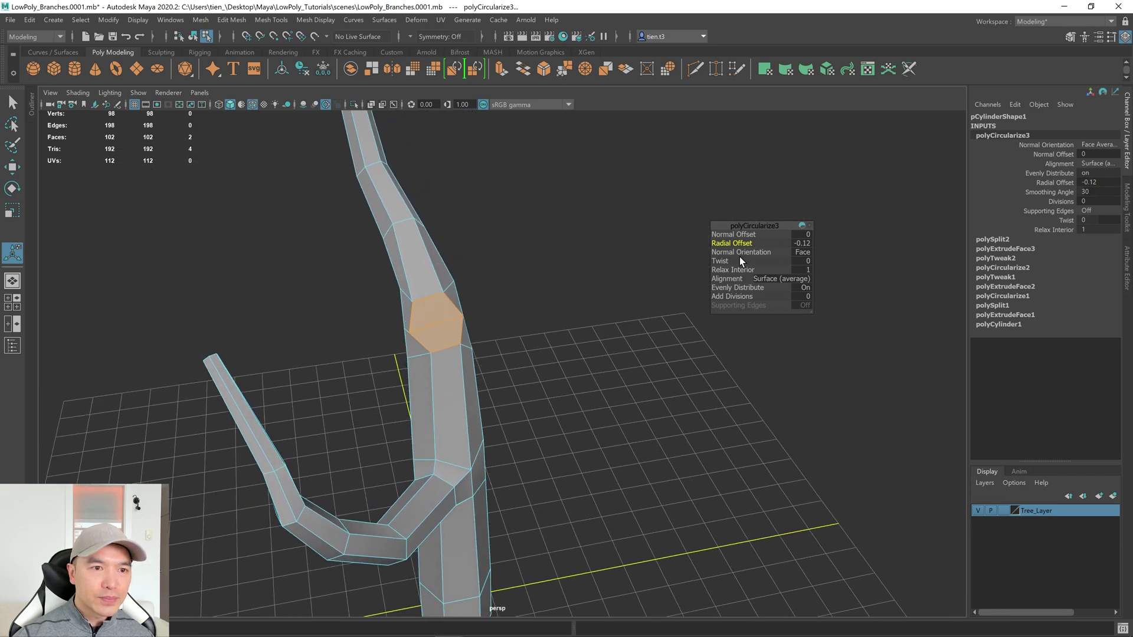
Step: Twist the circularized faces to -5.4 and bring up the Modeling Toolkit
{"action": "left_click_drag", "start_coordinate": [732, 261], "coordinate": [712, 261]}
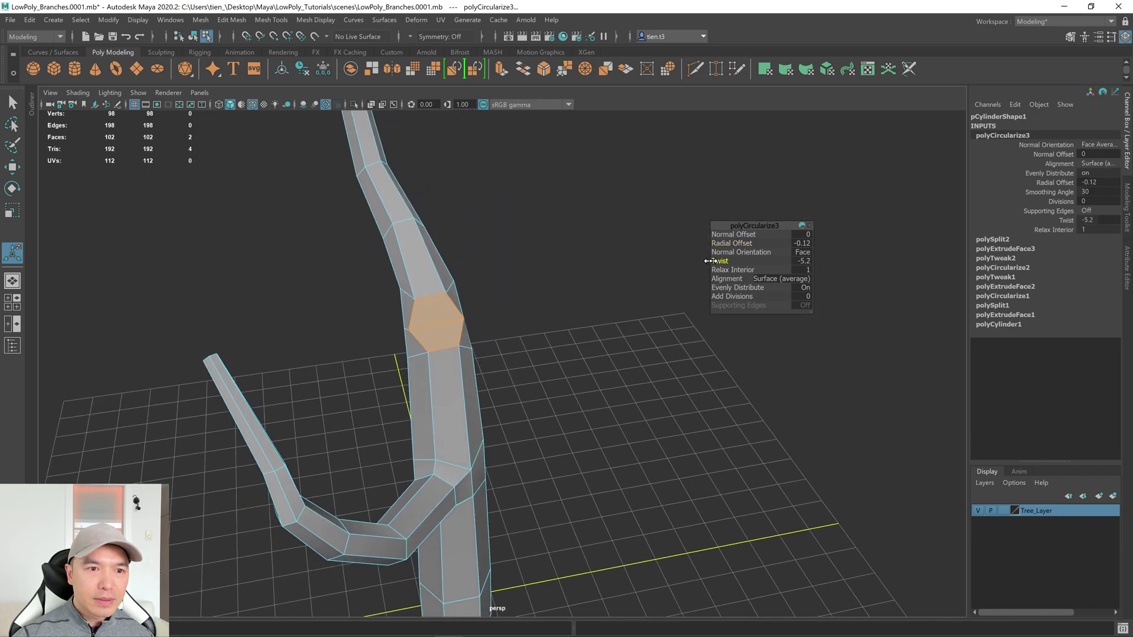
{"action": "left_click_drag", "start_coordinate": [555, 319], "coordinate": [419, 369], "text": "alt"}
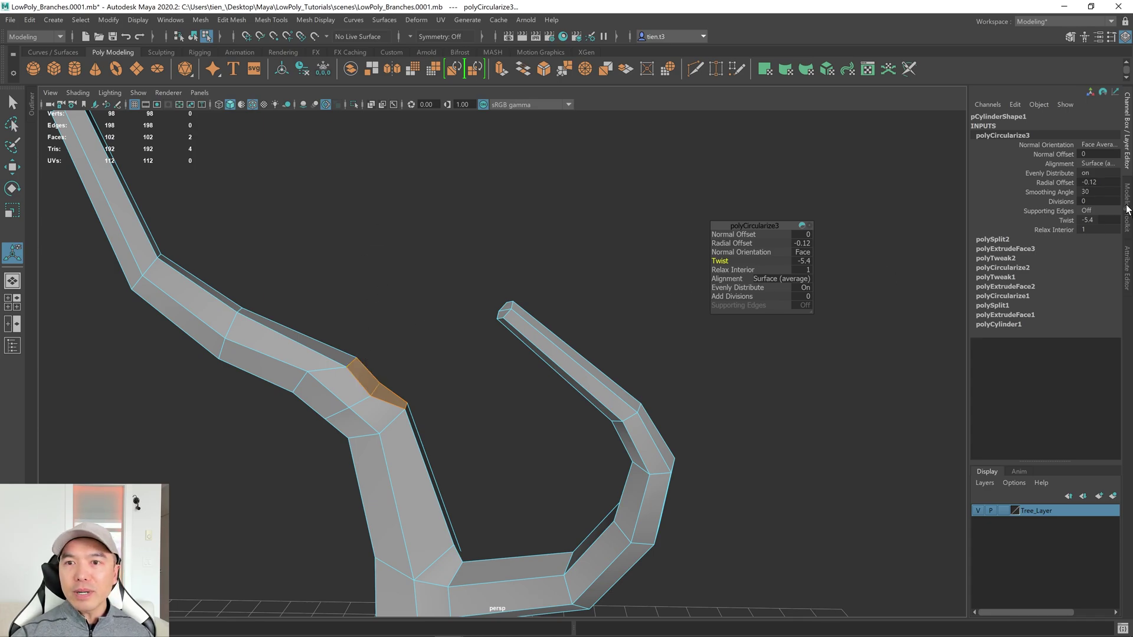
{"action": "left_click", "coordinate": [1127, 208]}
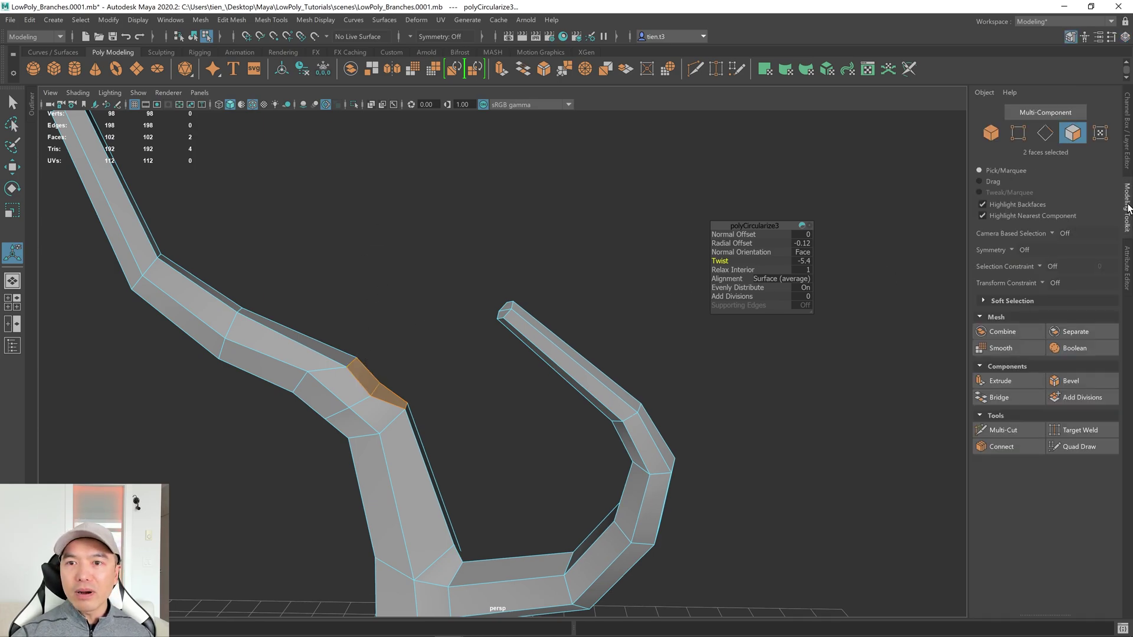
Step: Extrude the two fork faces with offset 0.13 and circularize them
{"action": "left_click", "coordinate": [1010, 381]}
{"action": "left_click_drag", "start_coordinate": [823, 386], "coordinate": [781, 336], "text": "alt"}
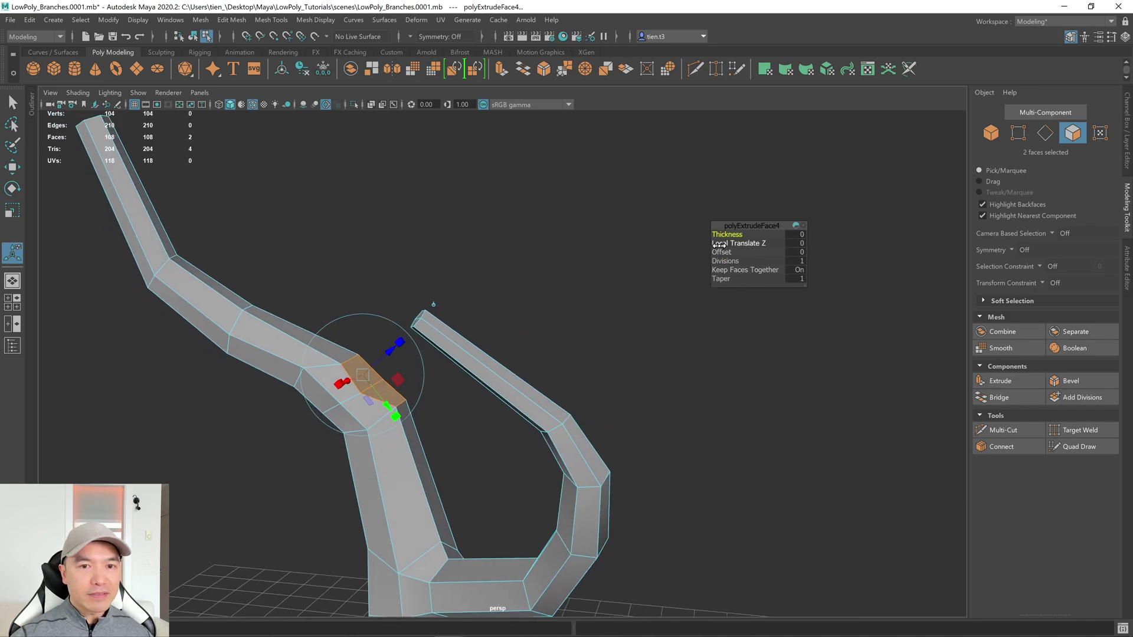
{"action": "left_click_drag", "start_coordinate": [721, 250], "coordinate": [720, 251]}
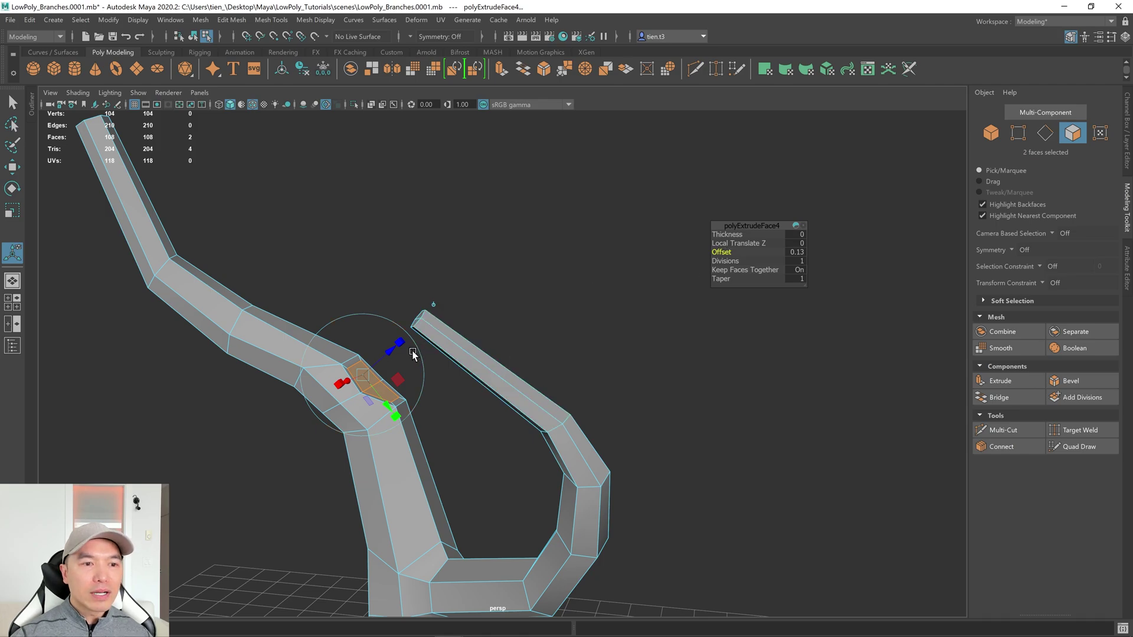
{"action": "left_click_drag", "start_coordinate": [398, 354], "coordinate": [422, 363], "text": "alt"}
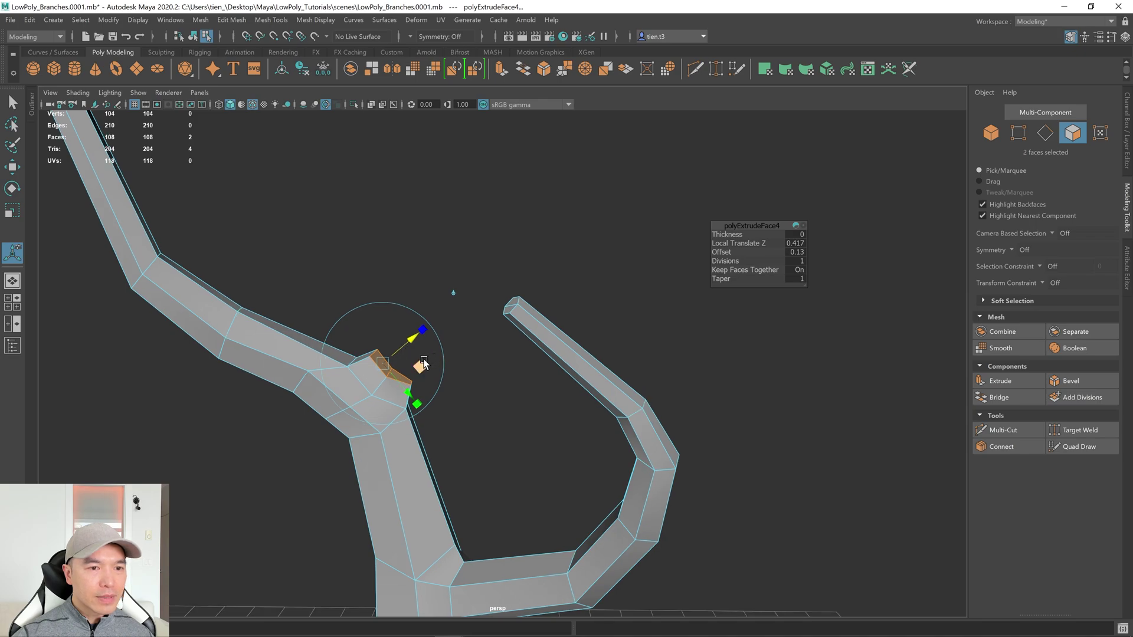
{"action": "left_click", "coordinate": [669, 69]}
Step: Enlarge, tilt and shift the cap faces up and left, then return to object selection
{"action": "key", "text": "r"}
{"action": "left_click_drag", "start_coordinate": [389, 367], "coordinate": [395, 356]}
{"action": "scroll", "coordinate": [394, 362], "scroll_direction": "down", "scroll_amount": 2}
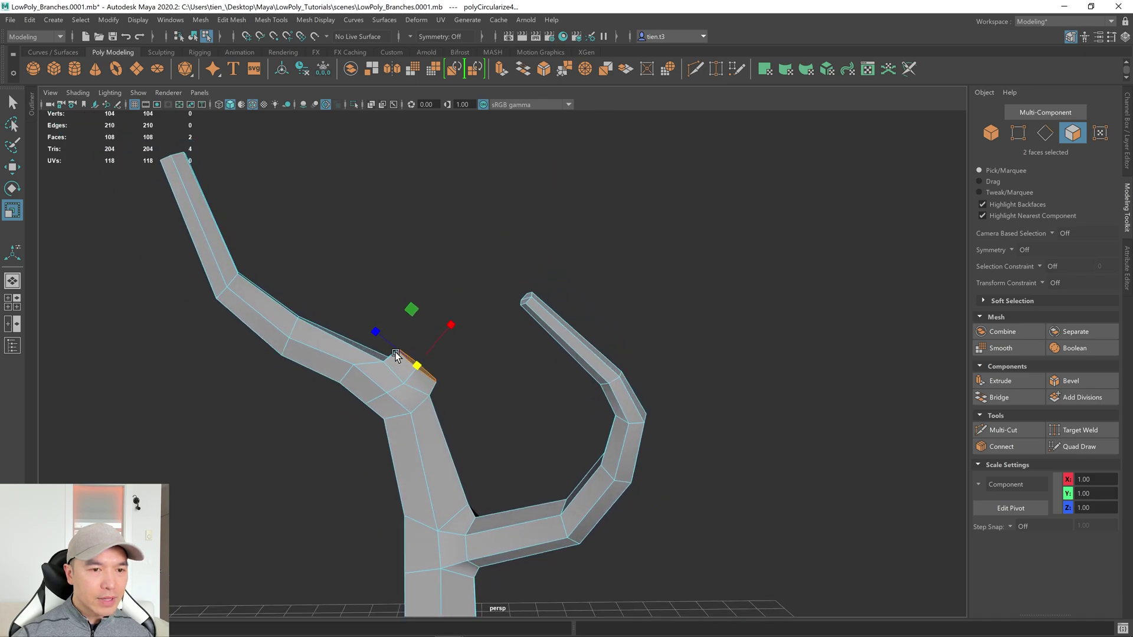
{"action": "key", "text": "e"}
{"action": "left_click_drag", "start_coordinate": [464, 345], "coordinate": [455, 331]}
{"action": "key", "text": "w"}
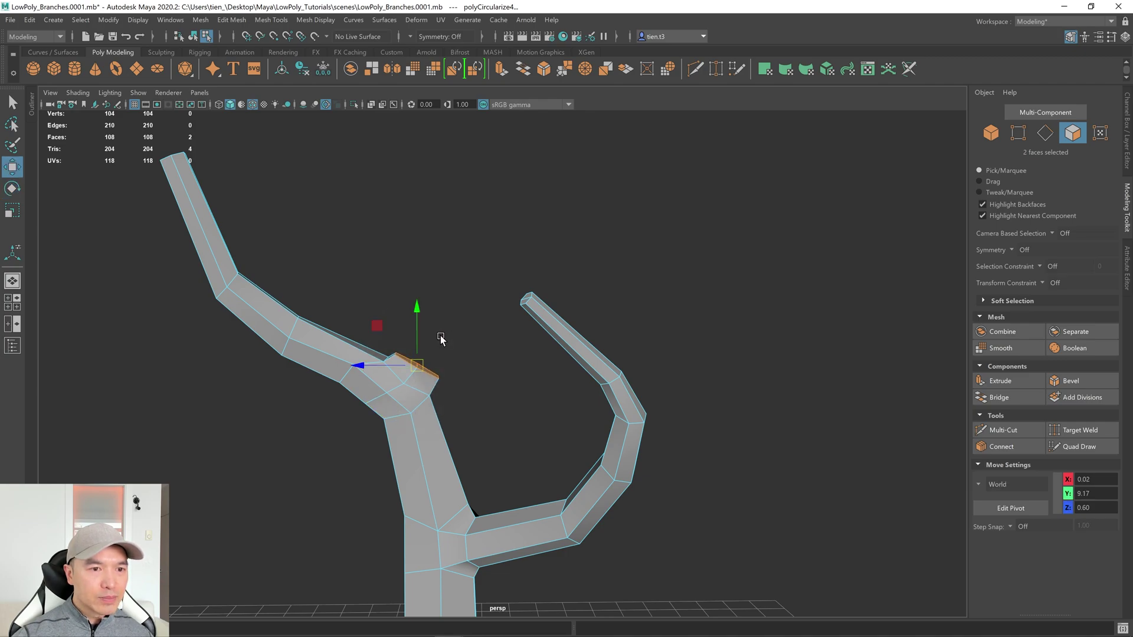
{"action": "left_click_drag", "start_coordinate": [378, 326], "coordinate": [414, 350]}
{"action": "scroll", "coordinate": [411, 337], "scroll_direction": "down", "scroll_amount": 4}
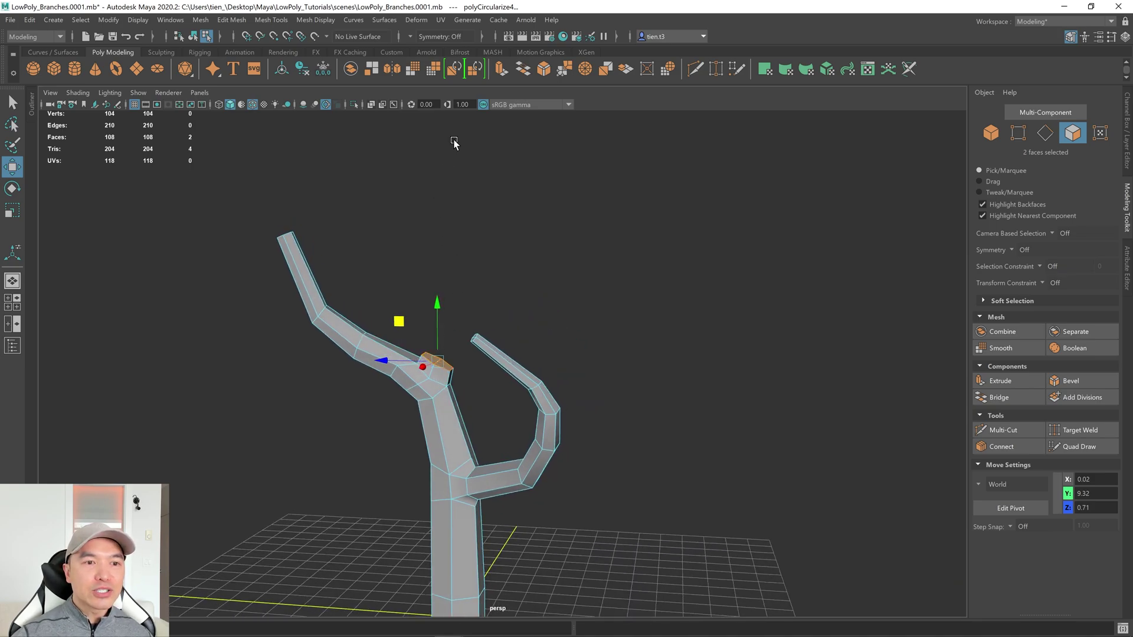
{"action": "scroll", "coordinate": [515, 250], "scroll_direction": "down", "scroll_amount": 5}
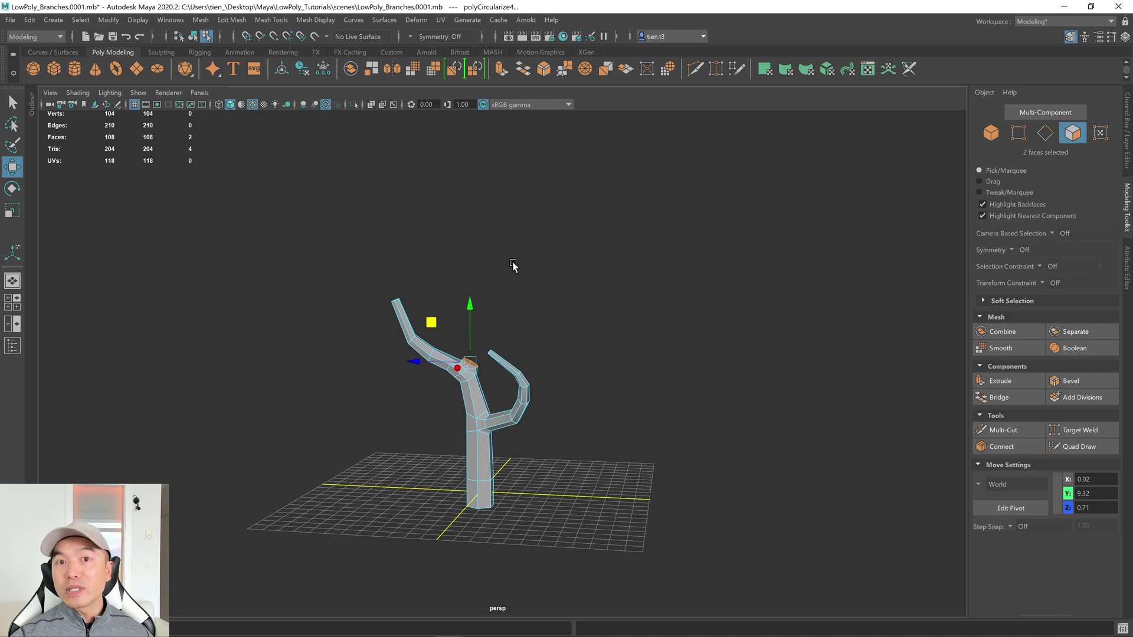
{"action": "key", "text": "q"}
{"action": "right_click_drag", "start_coordinate": [505, 271], "coordinate": [557, 240]}
Step: Deselect the tree and maximize the side view
{"action": "left_click", "coordinate": [543, 282]}
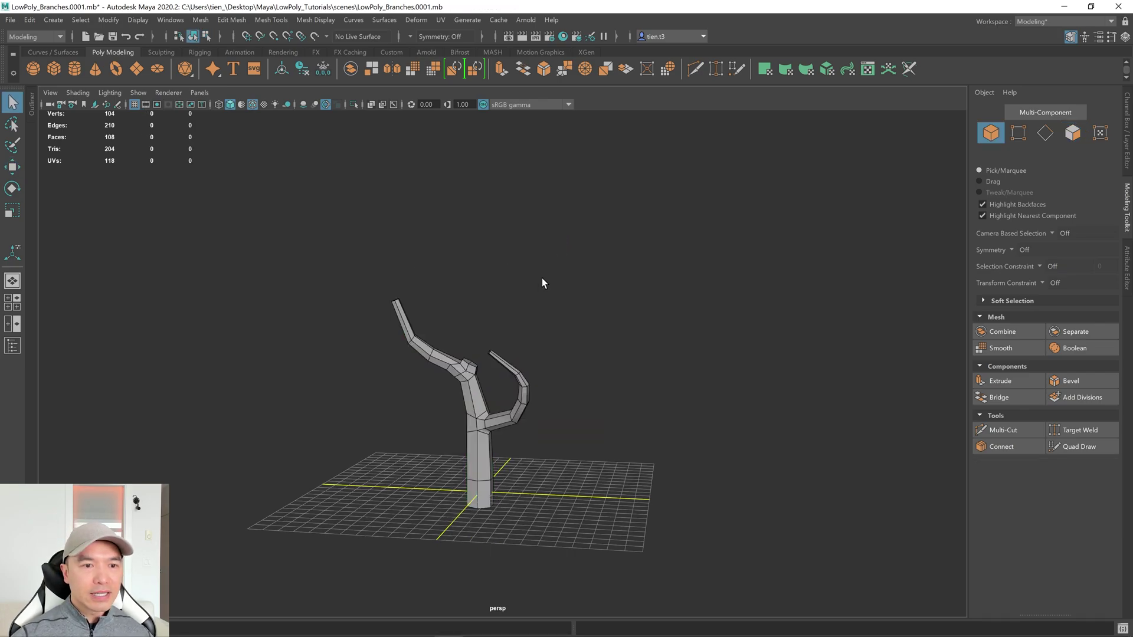
{"action": "key", "text": "space"}
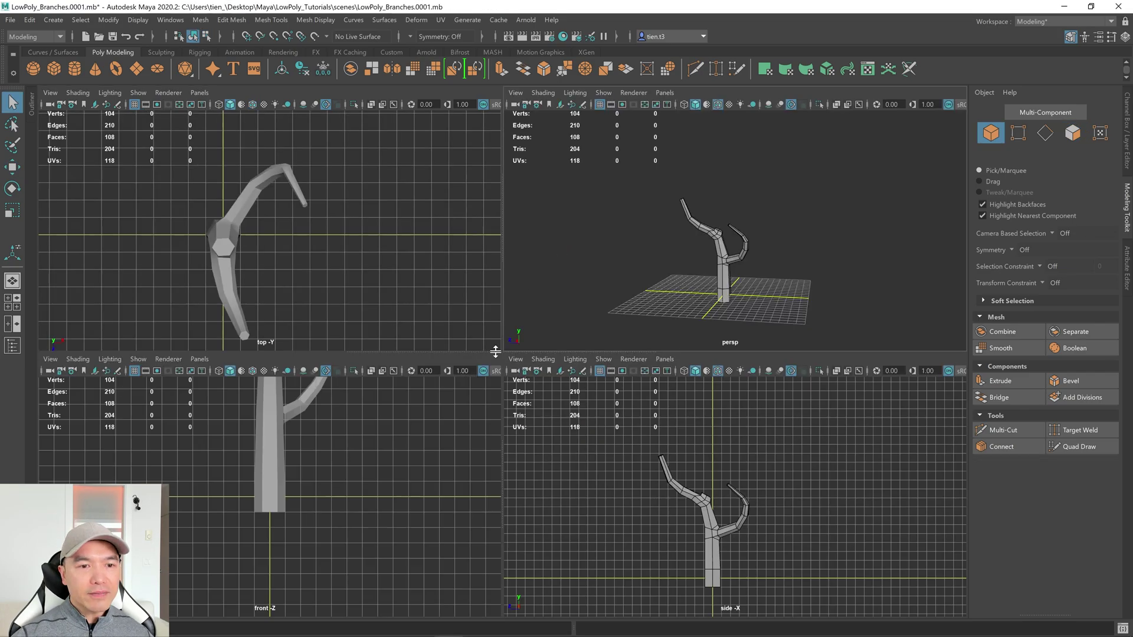
{"action": "key", "text": "space"}
{"action": "scroll", "coordinate": [653, 417], "scroll_direction": "up", "scroll_amount": 3}
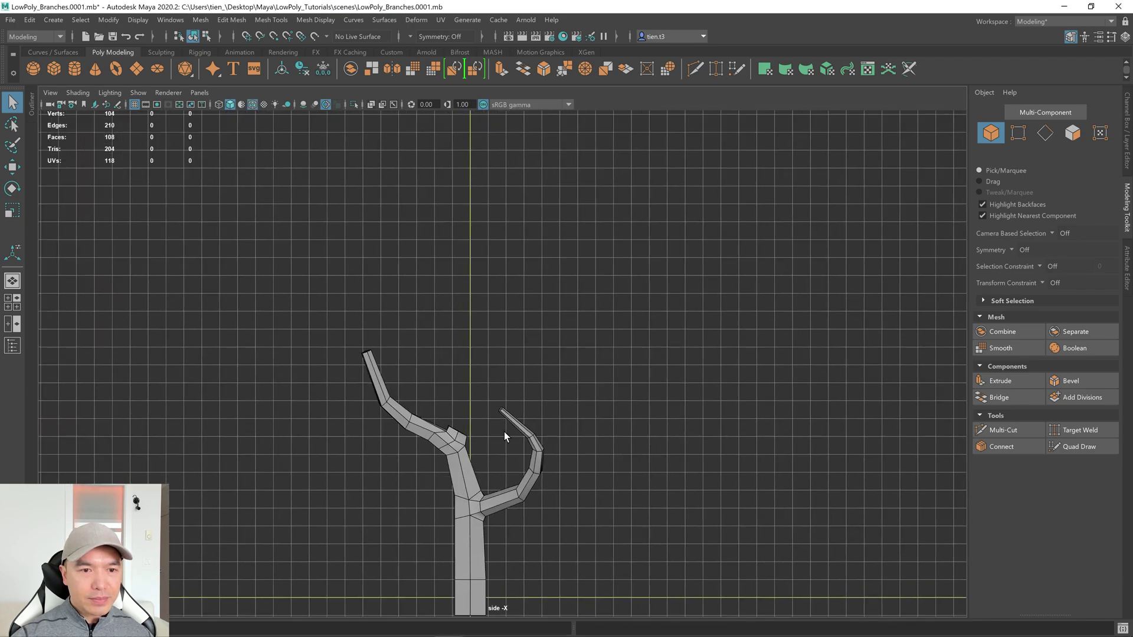
Step: Draw curve3 with the CV Curve Tool from the fork top straight upward
{"action": "left_click", "coordinate": [53, 19]}
{"action": "mouse_move", "coordinate": [126, 109]}
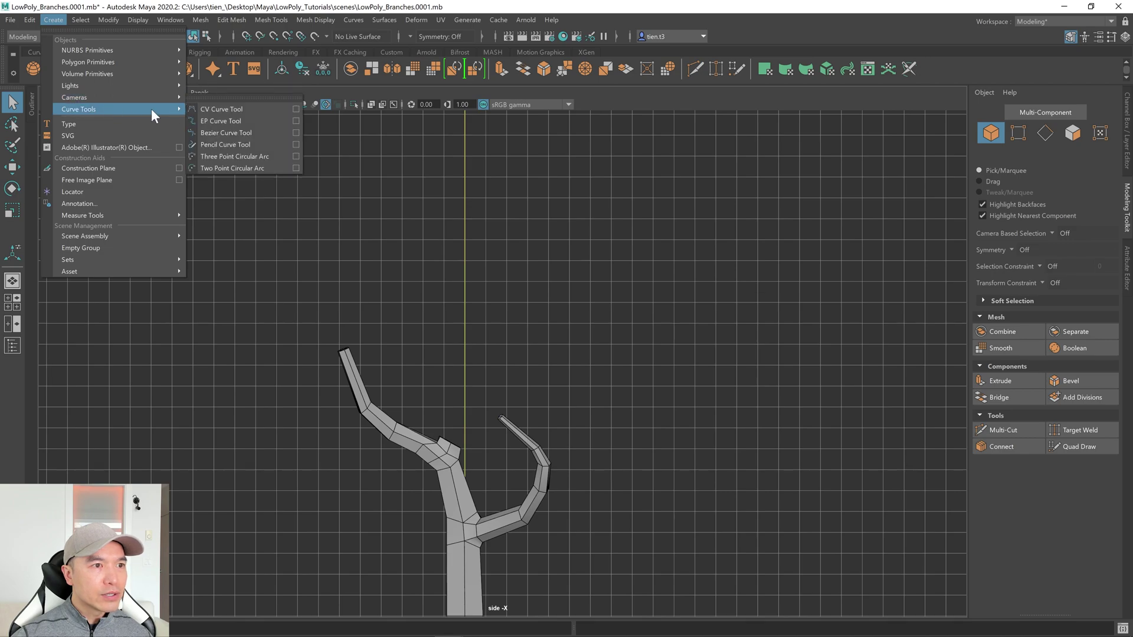
{"action": "left_click", "coordinate": [225, 110]}
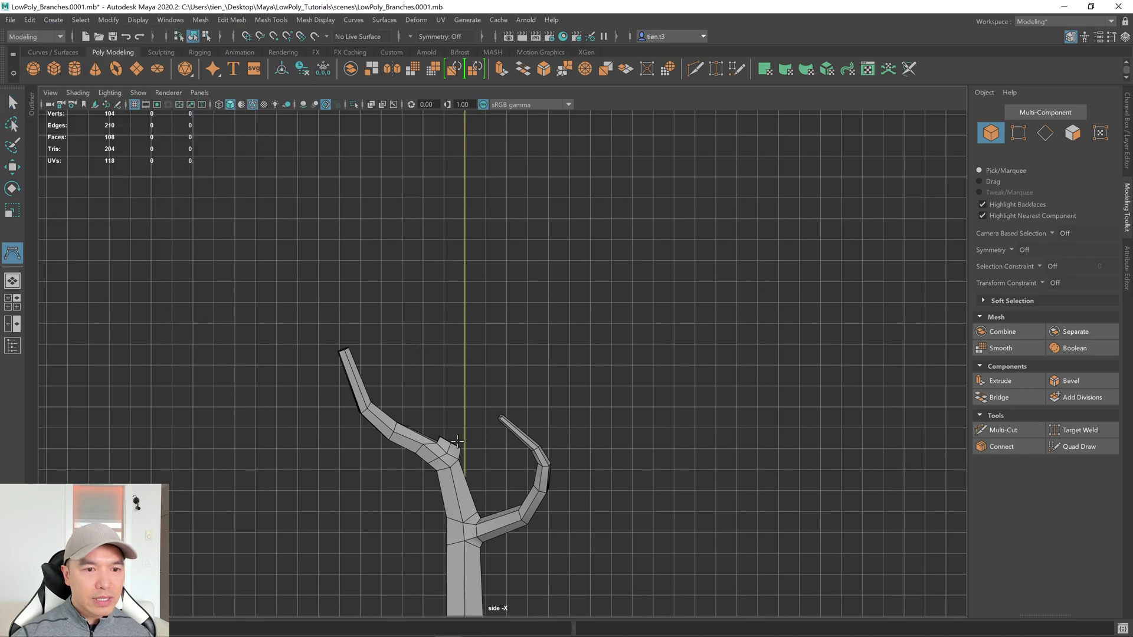
{"action": "left_click", "coordinate": [451, 437]}
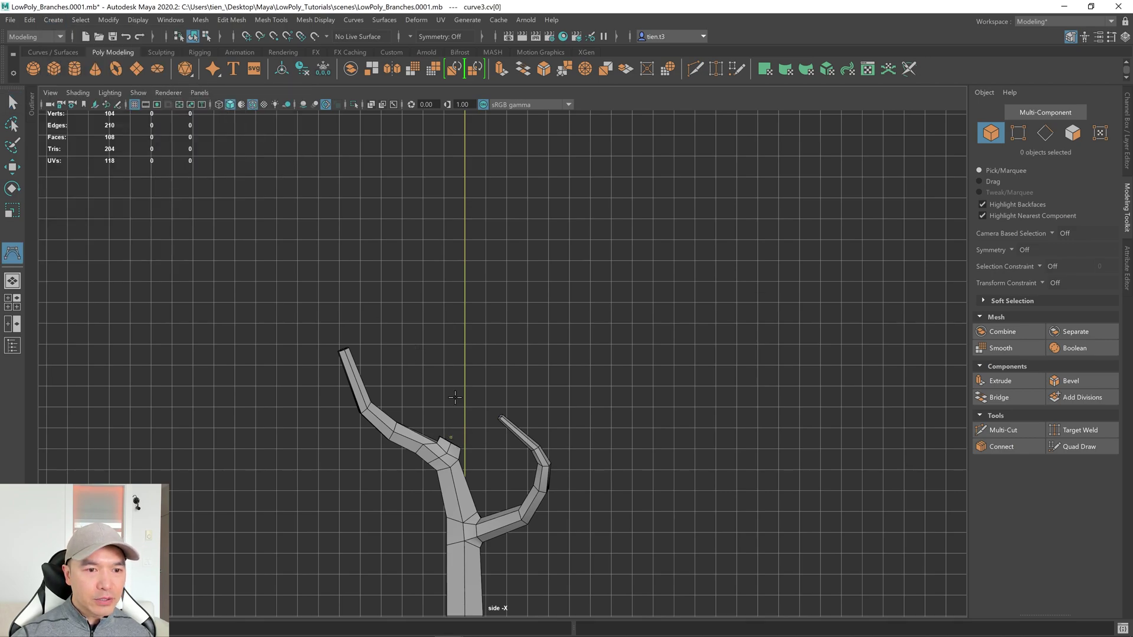
{"action": "left_click_drag", "start_coordinate": [451, 335], "coordinate": [451, 264]}
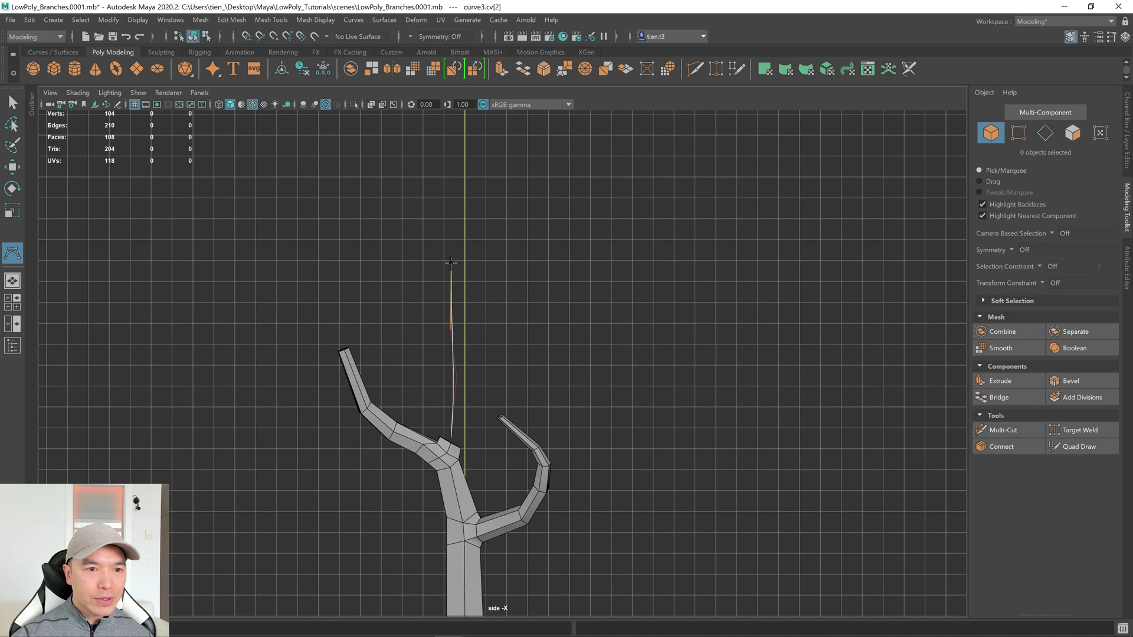
{"action": "left_click_drag", "start_coordinate": [452, 211], "coordinate": [455, 201]}
{"action": "left_click", "coordinate": [454, 167]}
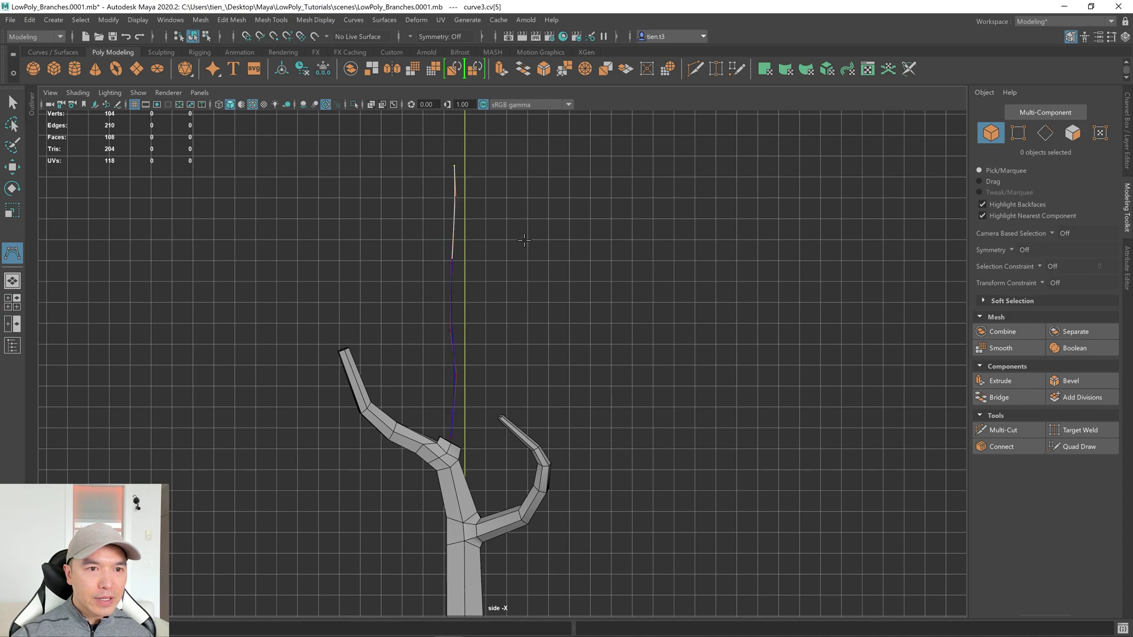
{"action": "key", "text": "q"}
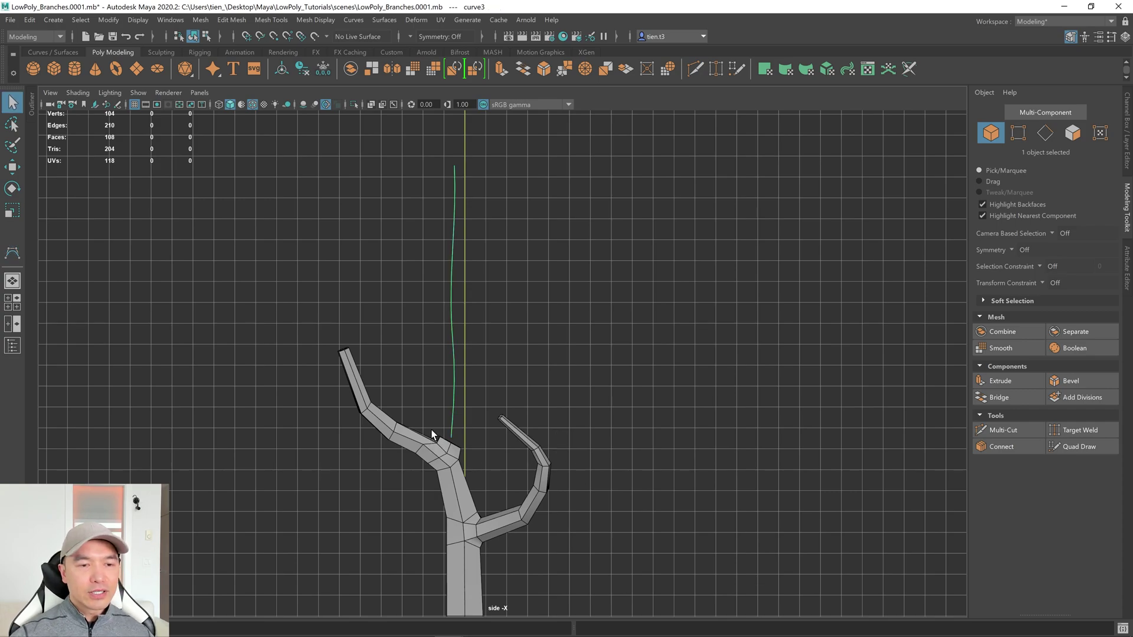
{"action": "key", "text": "space"}
{"action": "key", "text": "space"}
{"action": "left_click_drag", "start_coordinate": [695, 303], "coordinate": [745, 302], "text": "alt"}
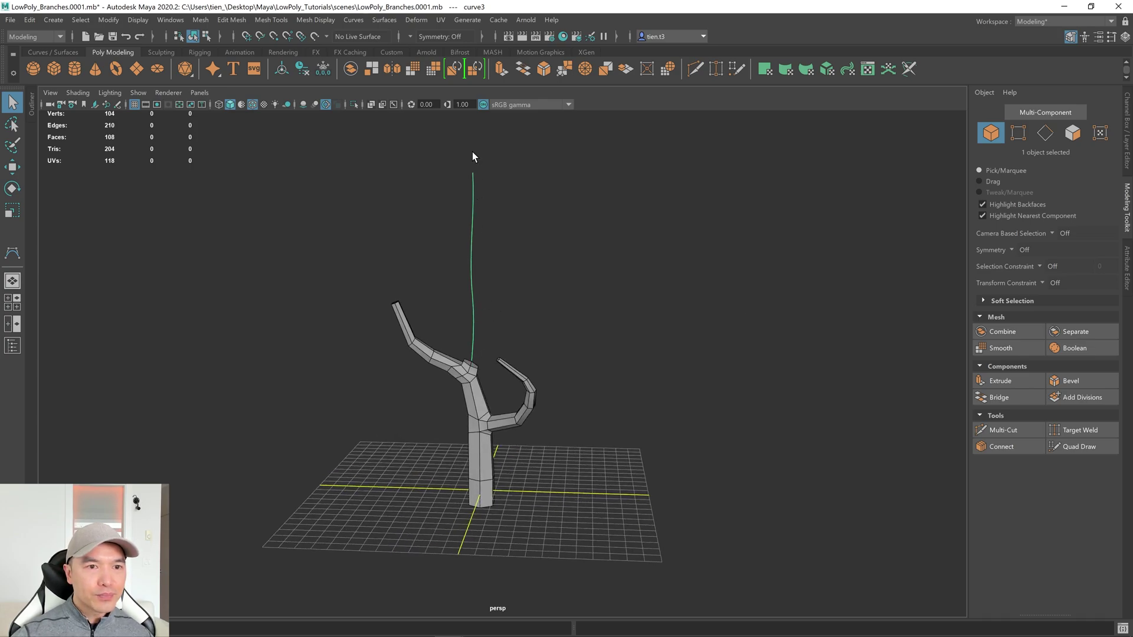
Step: Frame the tree and curve in view and select the tree mesh
{"action": "left_click_drag", "start_coordinate": [475, 293], "coordinate": [519, 315], "text": "alt"}
{"action": "scroll", "coordinate": [518, 316], "scroll_direction": "up", "scroll_amount": 3}
{"action": "middle_click_drag", "start_coordinate": [508, 320], "coordinate": [503, 359], "text": "alt"}
{"action": "left_click_drag", "start_coordinate": [506, 272], "coordinate": [511, 334], "text": "alt"}
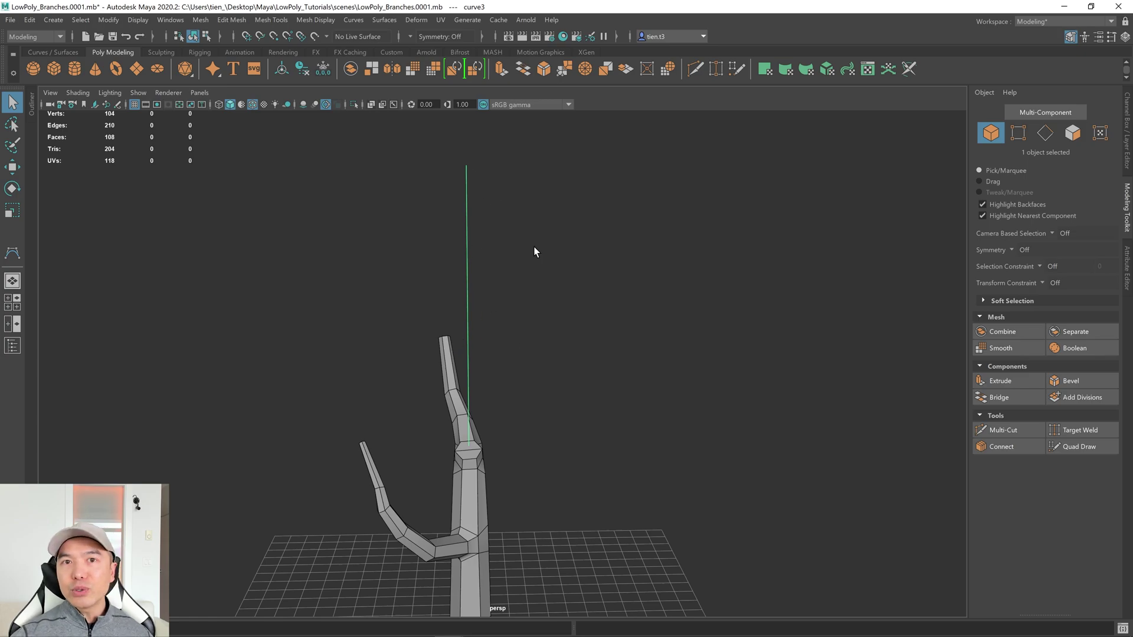
{"action": "left_click_drag", "start_coordinate": [455, 280], "coordinate": [511, 282], "text": "alt"}
{"action": "scroll", "coordinate": [510, 283], "scroll_direction": "up", "scroll_amount": 4}
{"action": "left_click", "coordinate": [466, 390]}
{"action": "left_click_drag", "start_coordinate": [571, 309], "coordinate": [518, 308], "text": "alt"}
Step: Select the two fork cap faces and add curve3 to the selection
{"action": "right_click_drag", "start_coordinate": [515, 299], "coordinate": [513, 330]}
{"action": "left_click", "coordinate": [513, 332]}
{"action": "left_click", "coordinate": [515, 340], "text": "shift"}
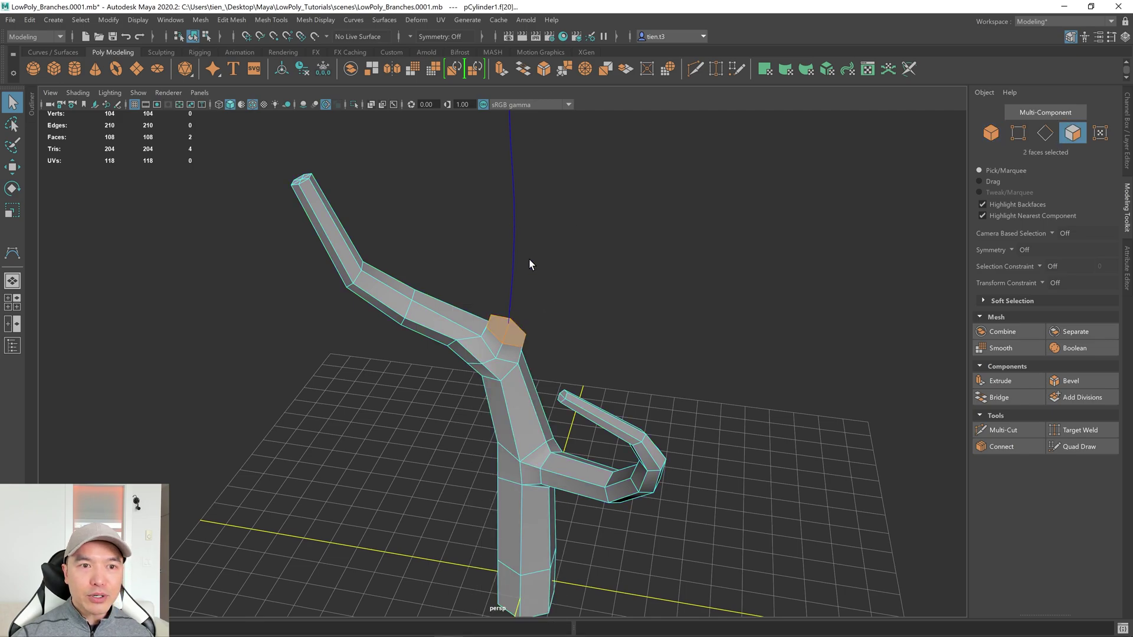
{"action": "left_click", "coordinate": [513, 222], "text": "shift"}
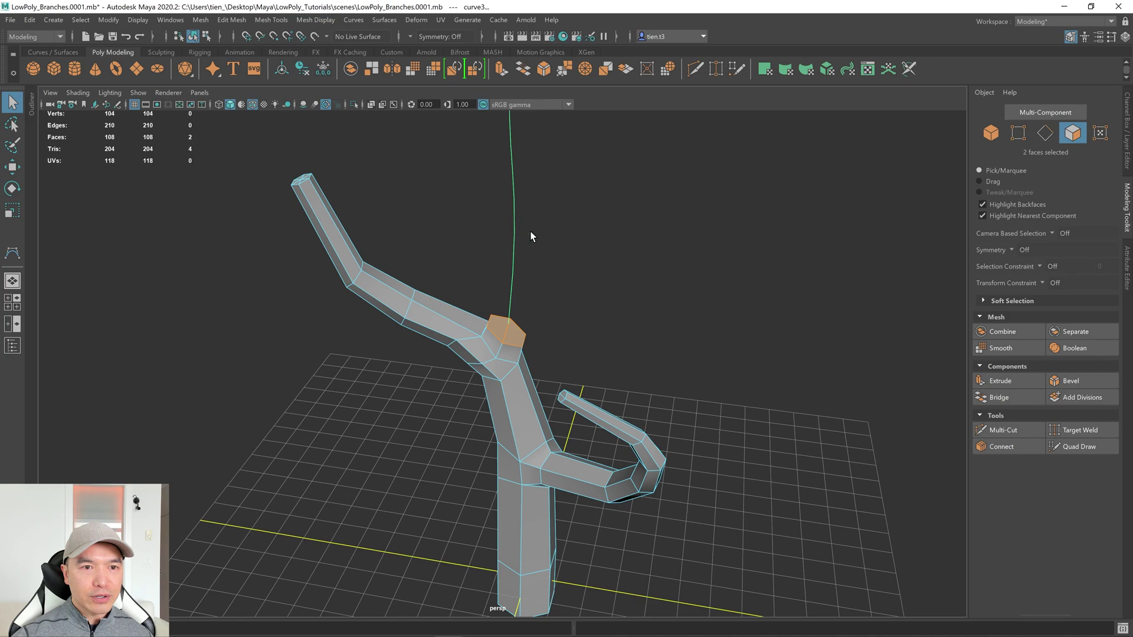
{"action": "scroll", "coordinate": [582, 293], "scroll_direction": "down", "scroll_amount": 5}
{"action": "scroll", "coordinate": [590, 323], "scroll_direction": "down", "scroll_amount": 3}
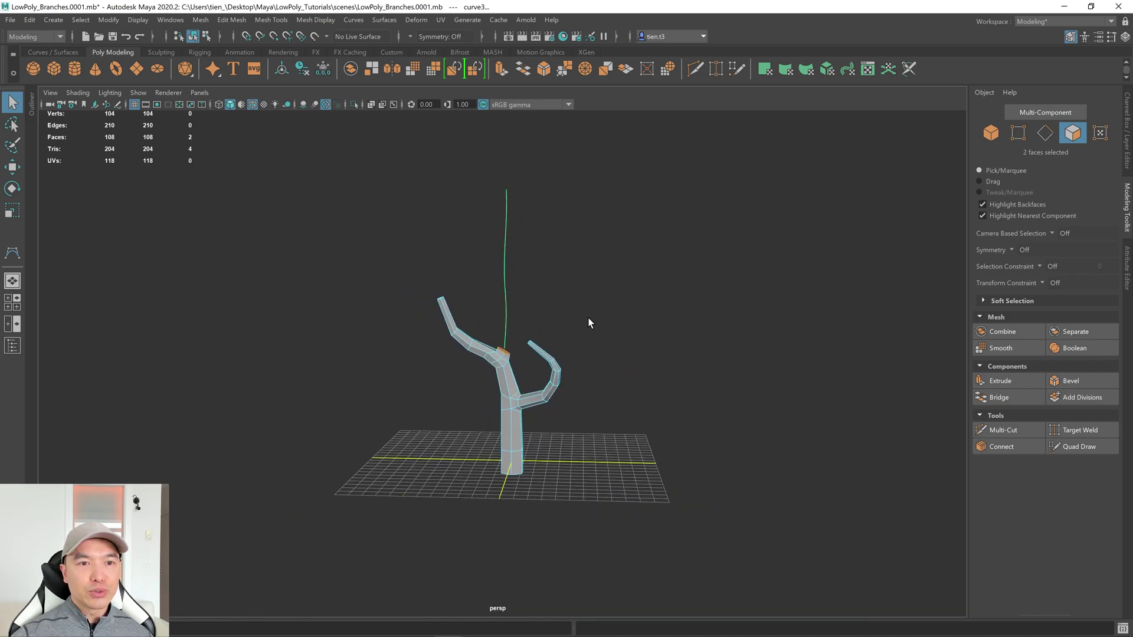
Step: Extrude the cap faces along curve3 with 4 divisions and taper 0.3
{"action": "left_click", "coordinate": [1014, 381]}
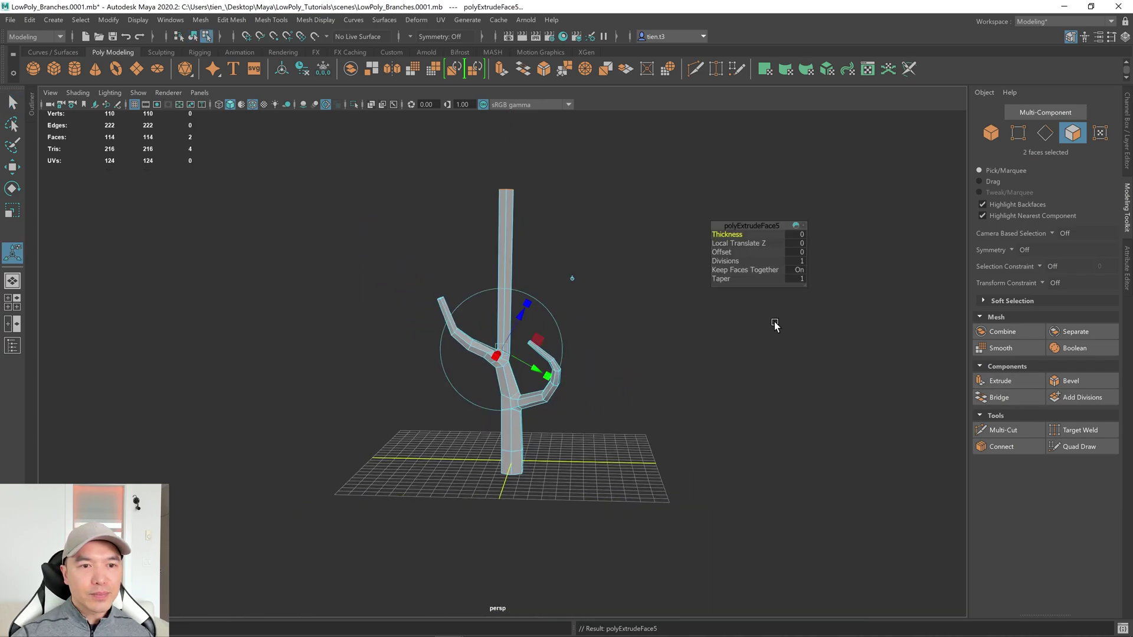
{"action": "left_click_drag", "start_coordinate": [721, 261], "coordinate": [615, 364]}
{"action": "left_click_drag", "start_coordinate": [647, 361], "coordinate": [660, 355], "text": "alt"}
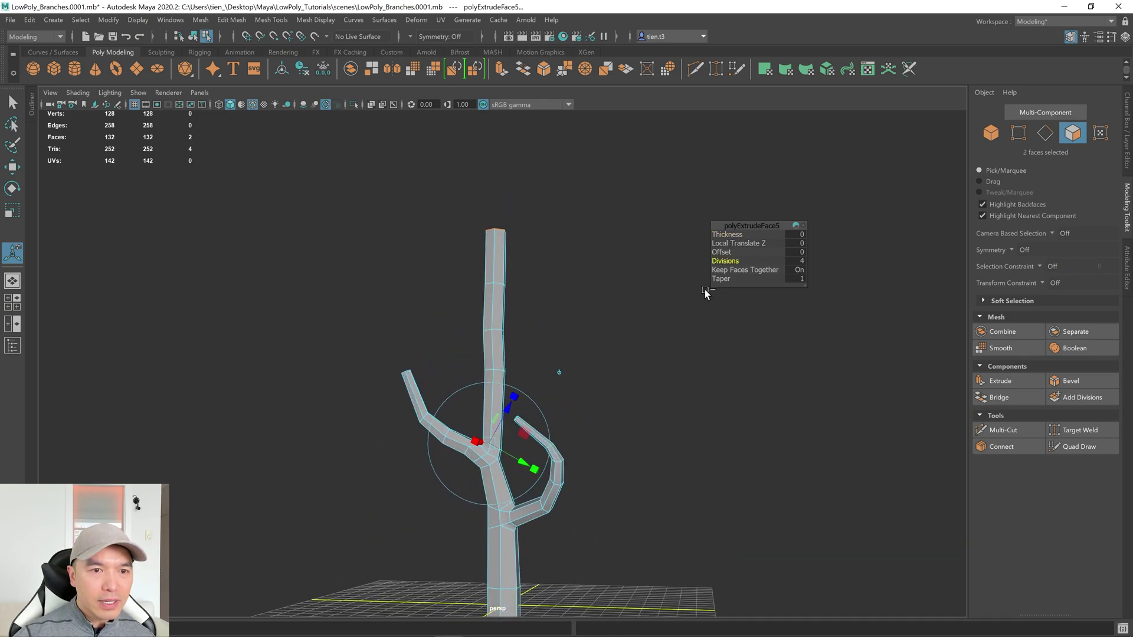
{"action": "left_click_drag", "start_coordinate": [718, 279], "coordinate": [705, 279]}
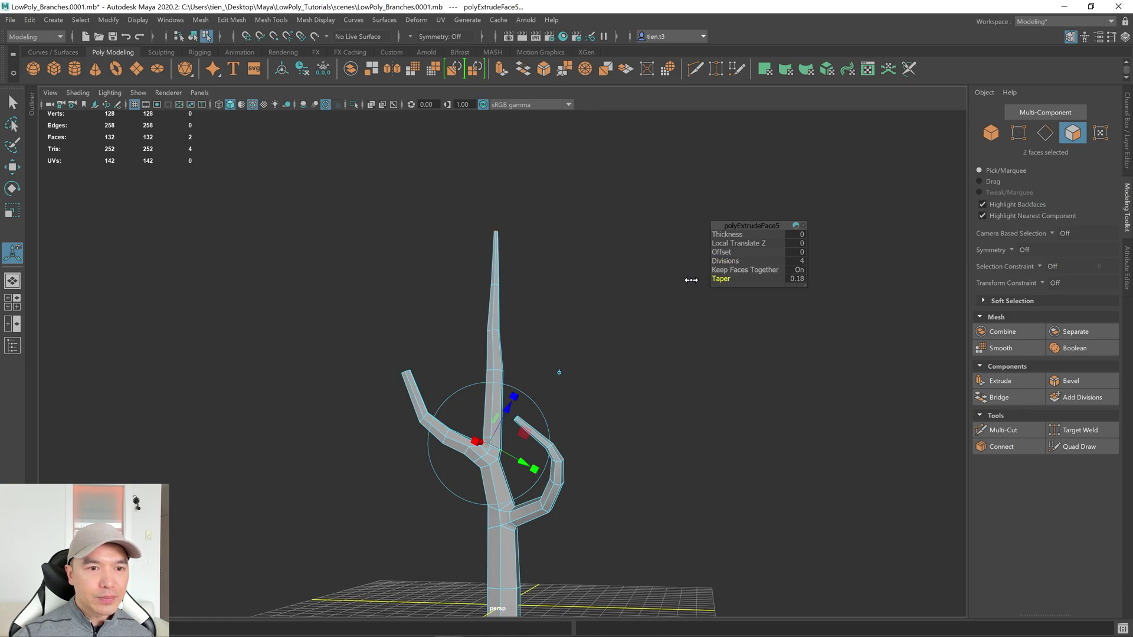
{"action": "left_click_drag", "start_coordinate": [621, 332], "coordinate": [638, 327], "text": "alt"}
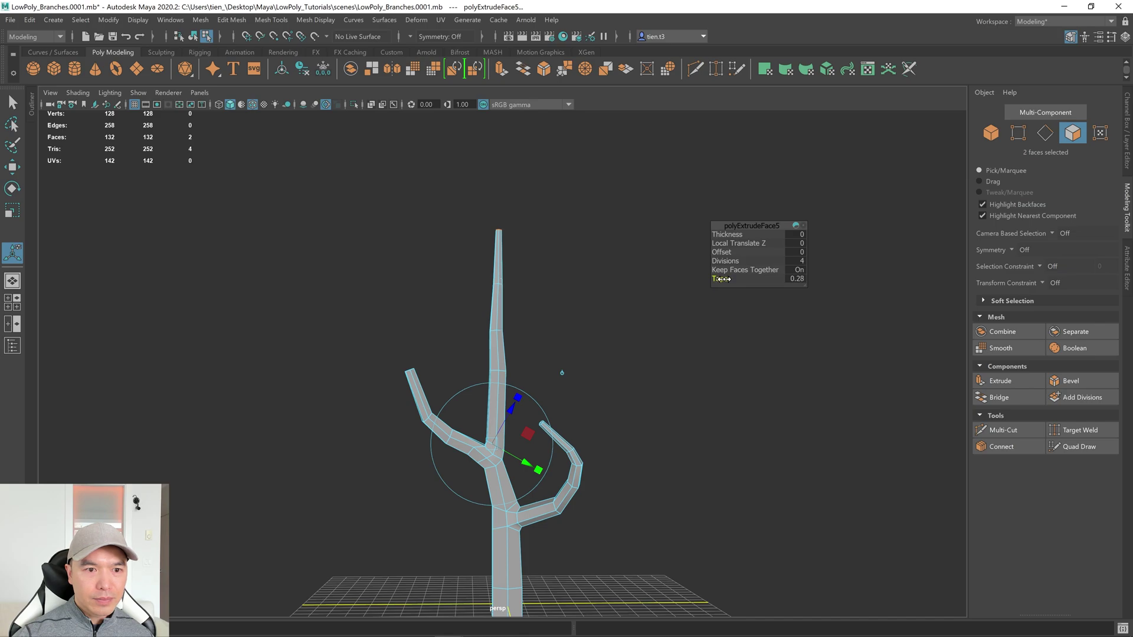
{"action": "scroll", "coordinate": [690, 304], "scroll_direction": "up", "scroll_amount": 6}
{"action": "middle_click_drag", "start_coordinate": [619, 335], "coordinate": [628, 224], "text": "alt"}
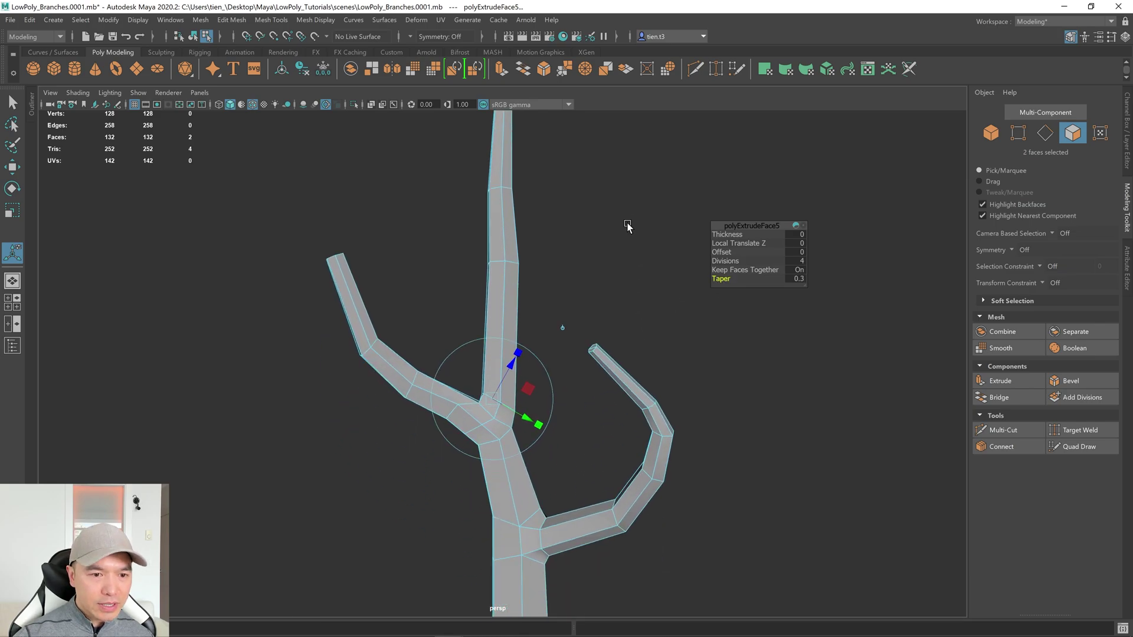
{"action": "left_click_drag", "start_coordinate": [652, 222], "coordinate": [577, 303], "text": "alt"}
{"action": "scroll", "coordinate": [582, 296], "scroll_direction": "up", "scroll_amount": 7}
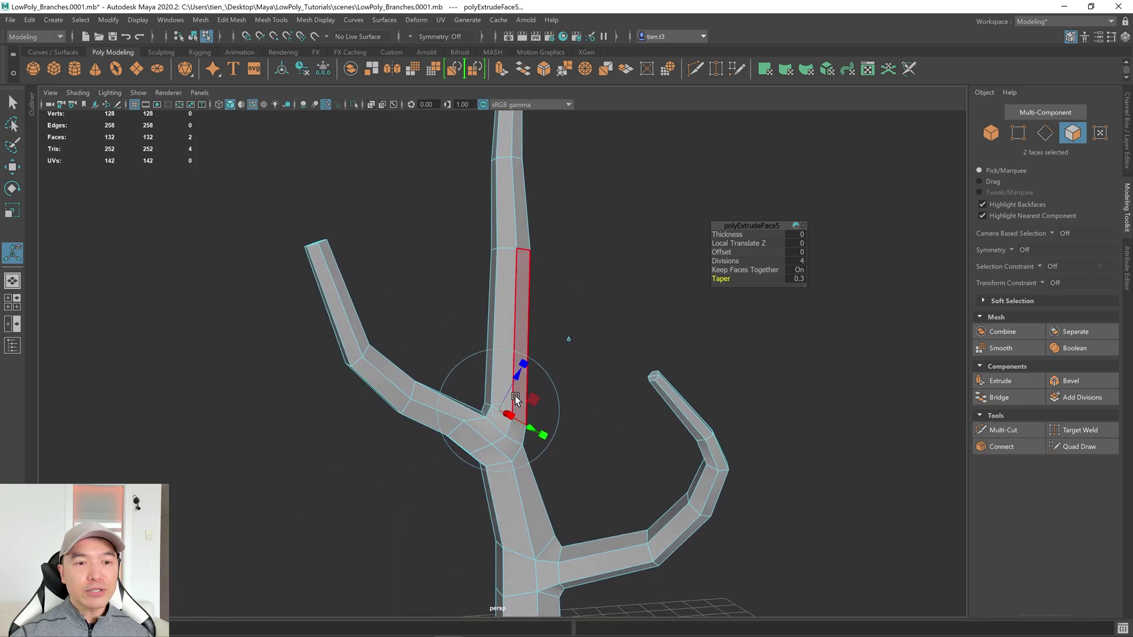
{"action": "left_click_drag", "start_coordinate": [538, 421], "coordinate": [485, 420], "text": "alt"}
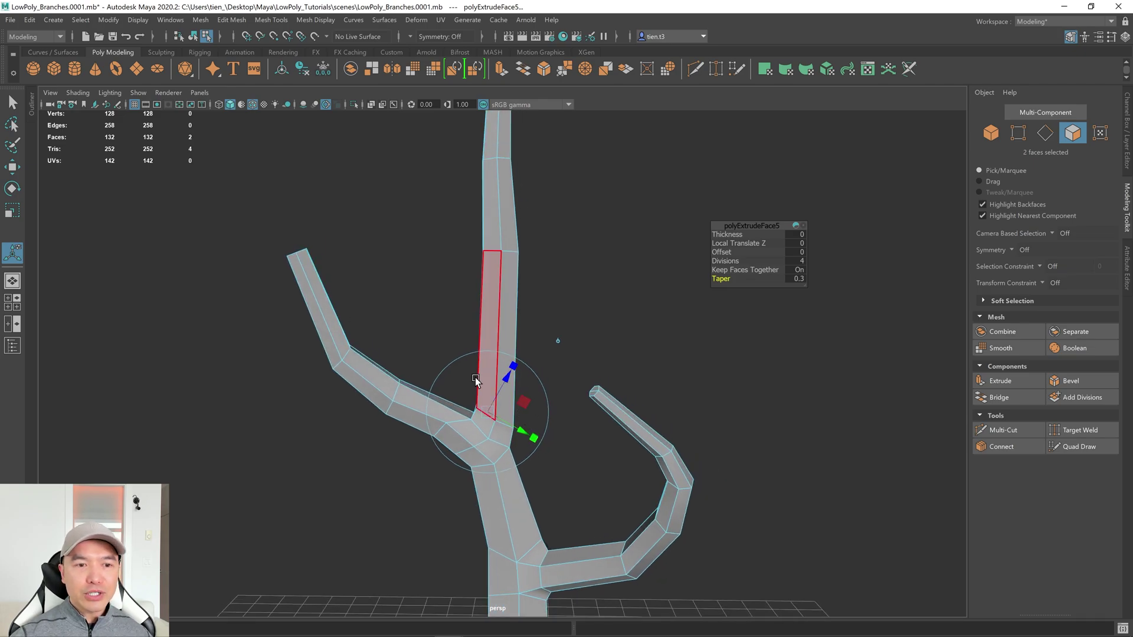
{"action": "left_click_drag", "start_coordinate": [561, 374], "coordinate": [533, 374], "text": "alt"}
Step: Switch back to object selection mode for the whole tree
{"action": "key", "text": "q"}
{"action": "right_click_drag", "start_coordinate": [529, 320], "coordinate": [603, 271]}
{"action": "left_click_drag", "start_coordinate": [596, 329], "coordinate": [520, 395], "text": "alt"}
{"action": "scroll", "coordinate": [561, 390], "scroll_direction": "up", "scroll_amount": 3}
{"action": "scroll", "coordinate": [561, 389], "scroll_direction": "up", "scroll_amount": 1}
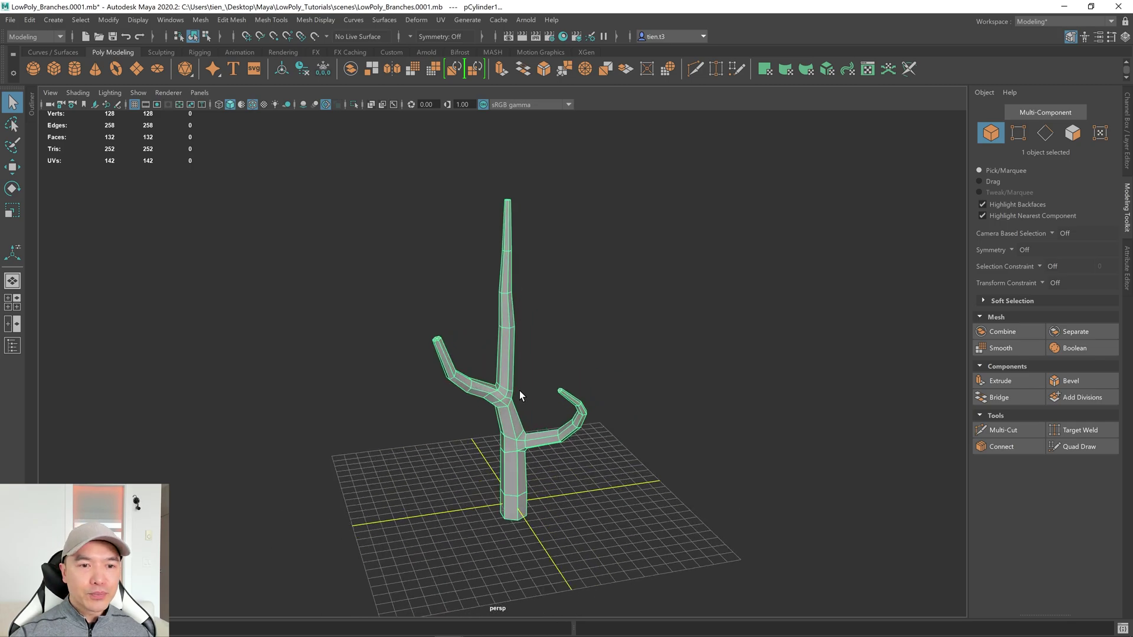
Step: Show the Outliner and Channel Box and delete the tree mesh's construction history
{"action": "left_click", "coordinate": [32, 102]}
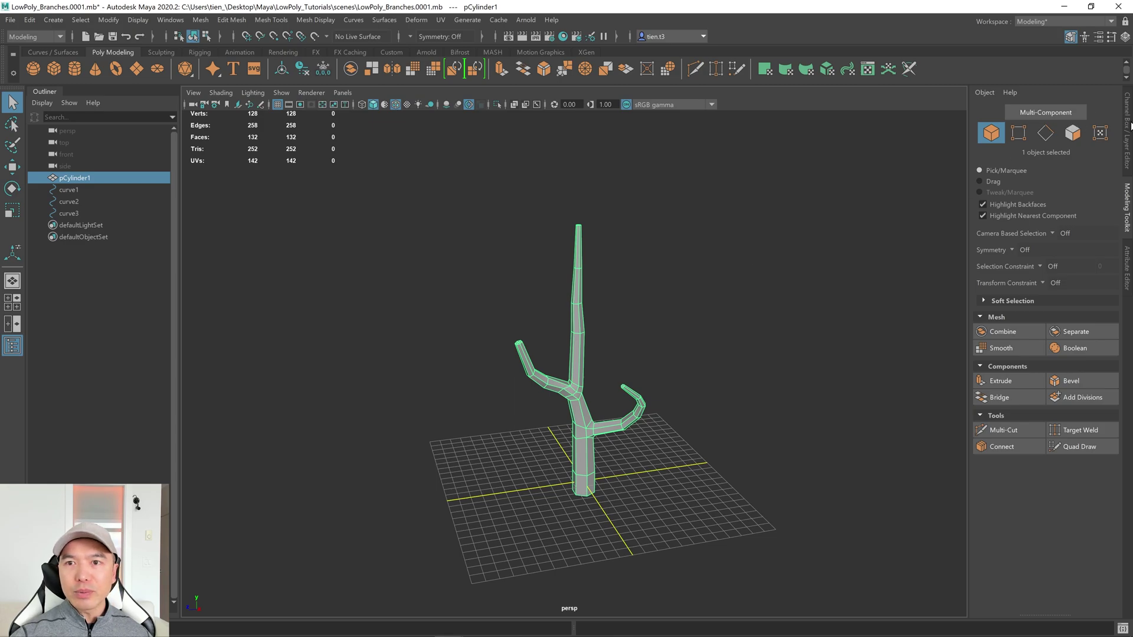
{"action": "left_click", "coordinate": [1127, 127]}
{"action": "left_click_drag", "start_coordinate": [826, 353], "coordinate": [759, 337], "text": "alt"}
{"action": "scroll", "coordinate": [758, 338], "scroll_direction": "up", "scroll_amount": 2}
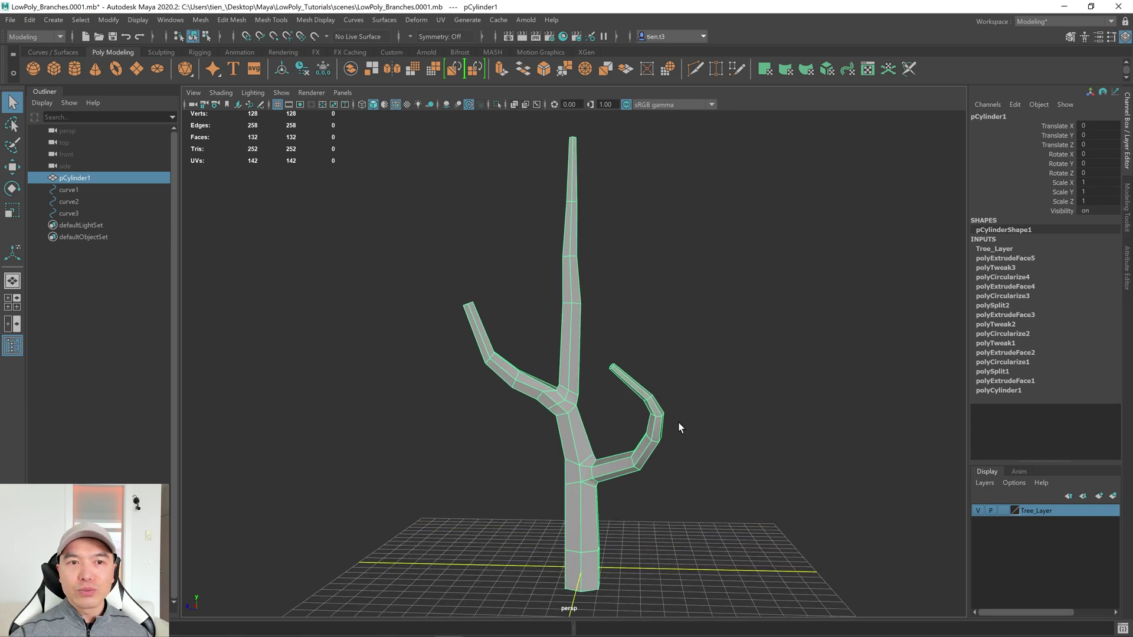
{"action": "left_click", "coordinate": [302, 70]}
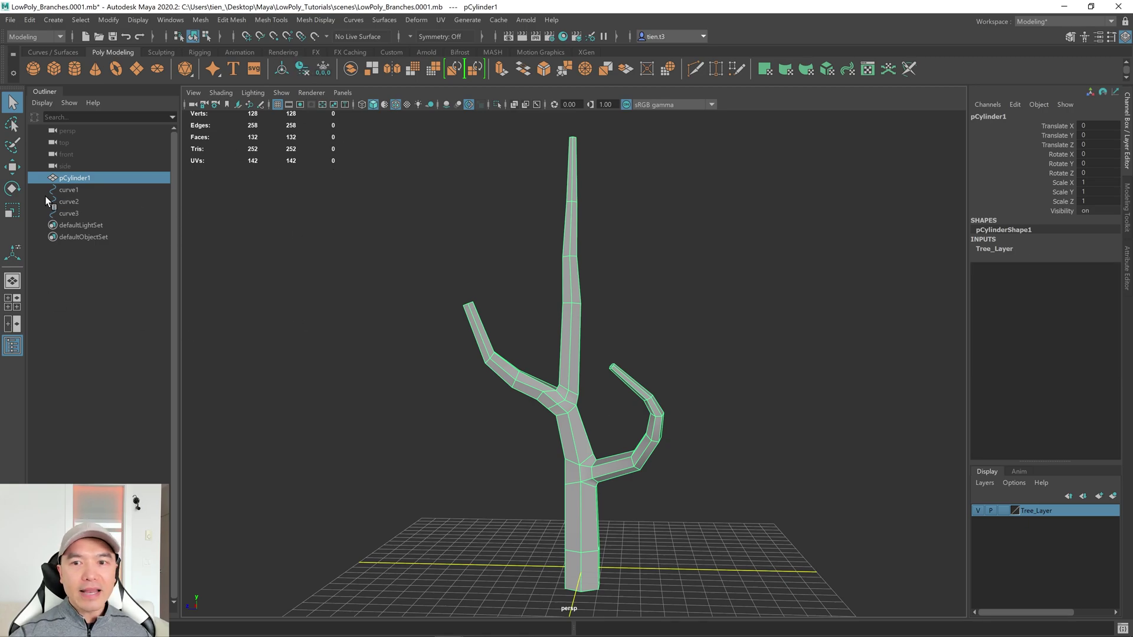
Step: Delete curve1 through curve3 from the Outliner and reselect the tree mesh
{"action": "left_click", "coordinate": [68, 190]}
{"action": "left_click", "coordinate": [69, 213], "text": "shift"}
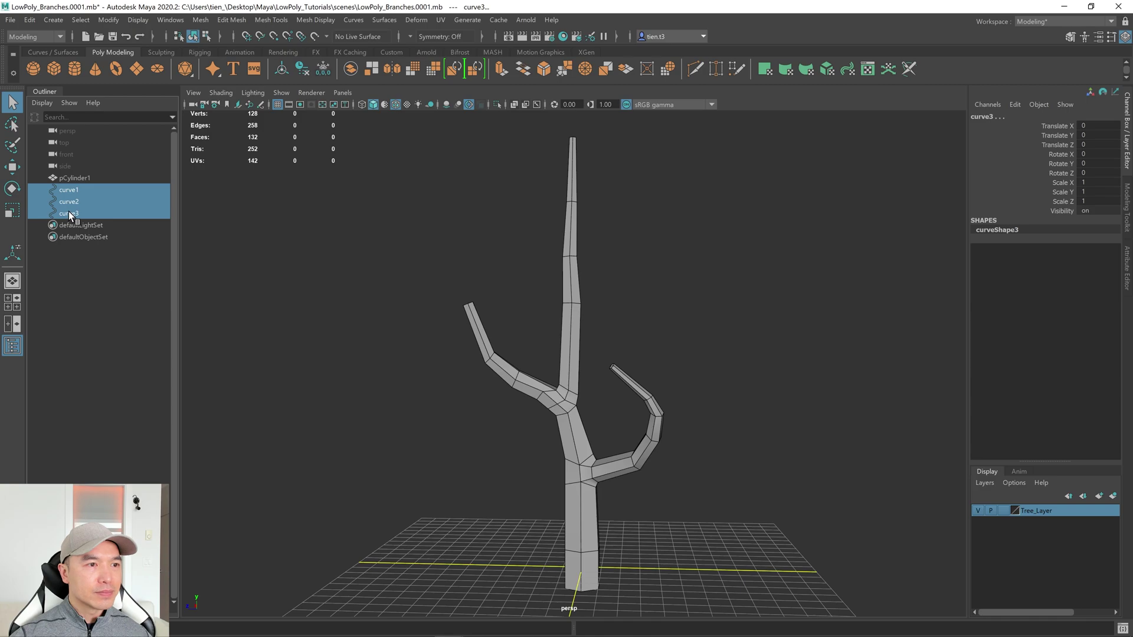
{"action": "key", "text": "Delete"}
{"action": "scroll", "coordinate": [564, 259], "scroll_direction": "down", "scroll_amount": 3}
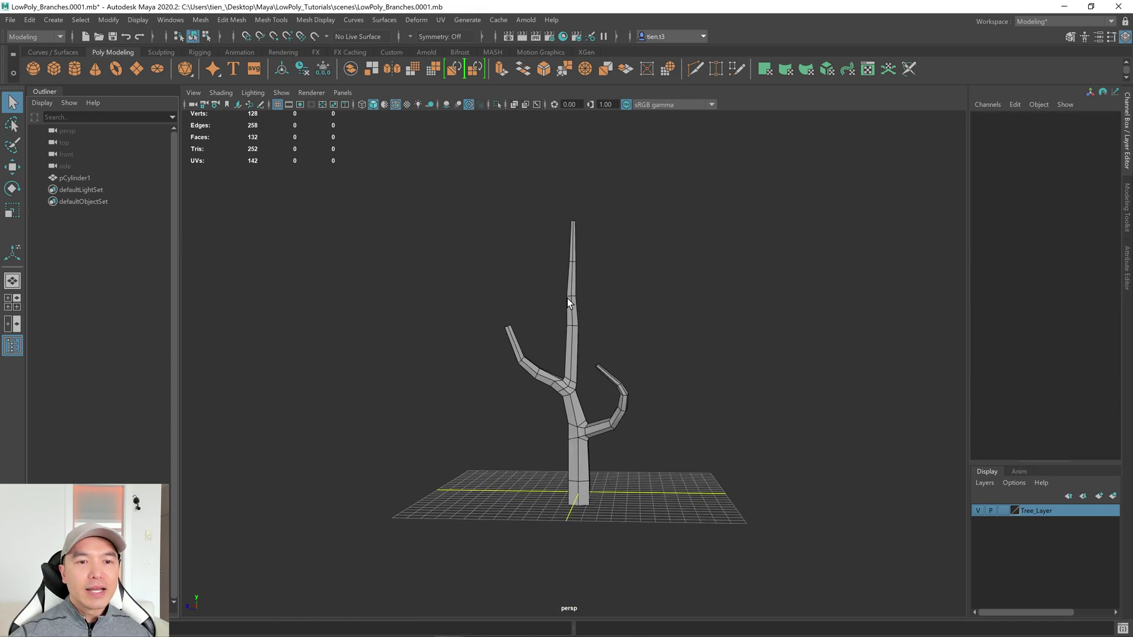
{"action": "mouse_move", "coordinate": [583, 299]}
{"action": "left_mouse_down", "text": "alt"}
{"action": "mouse_move", "coordinate": [576, 317]}
{"action": "mouse_move", "coordinate": [592, 311]}
{"action": "left_mouse_up", "text": "alt"}
{"action": "left_click", "coordinate": [529, 341]}
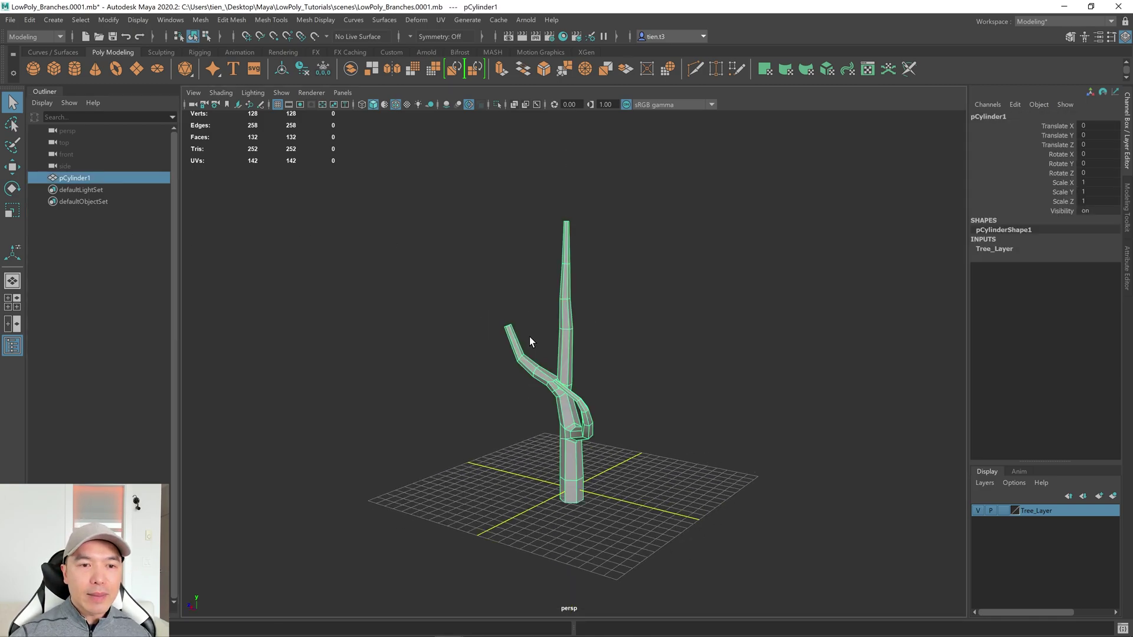
Step: Reset the Soft Modification tool options to defaults (falloff radius 5.00) and start it
{"action": "left_click", "coordinate": [413, 20]}
{"action": "mouse_move", "coordinate": [449, 210]}
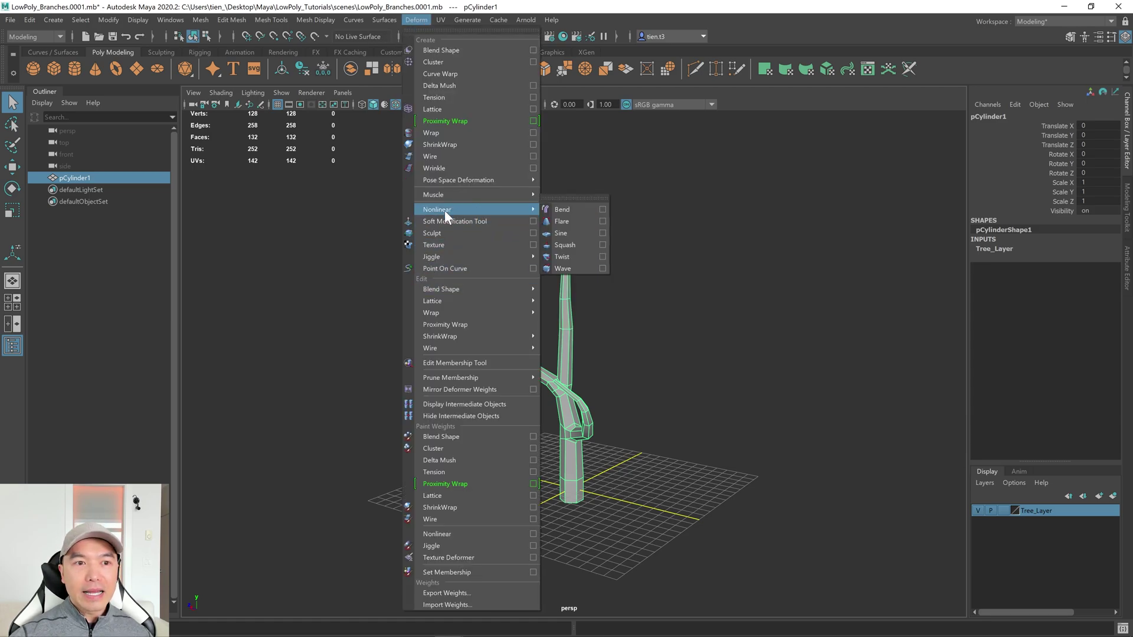
{"action": "left_click", "coordinate": [533, 222]}
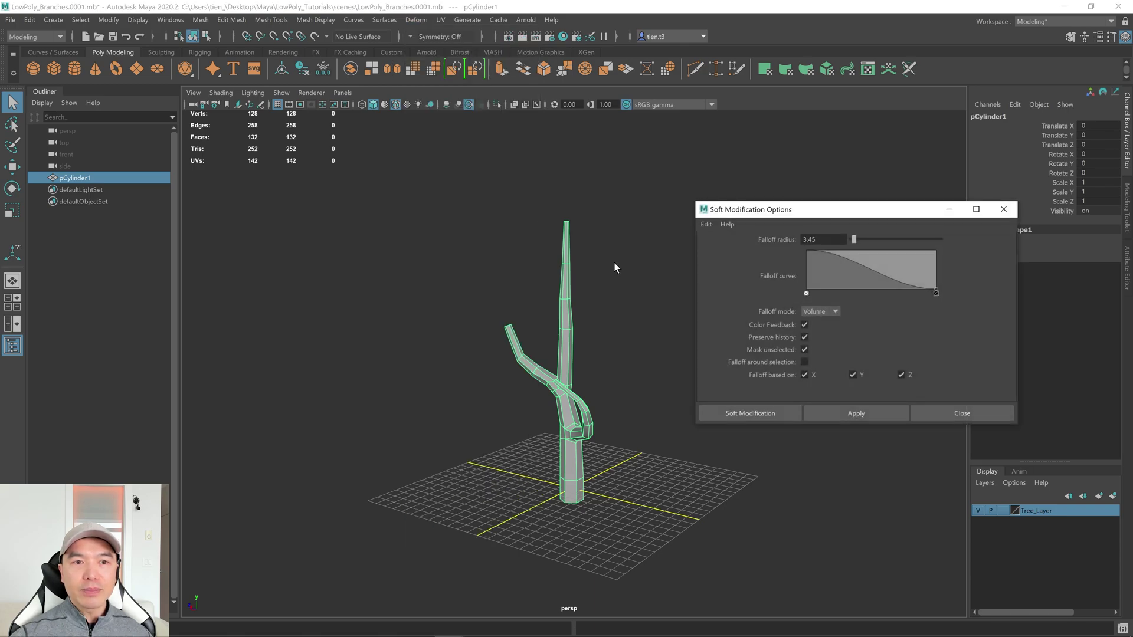
{"action": "left_click", "coordinate": [706, 225]}
{"action": "left_click", "coordinate": [718, 248]}
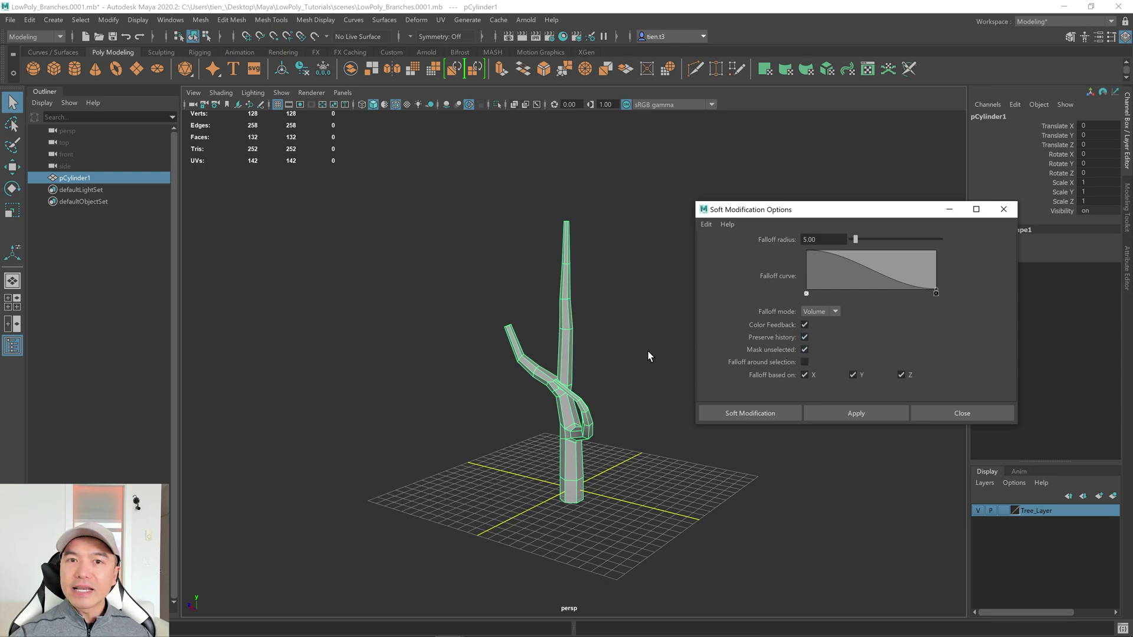
{"action": "left_click", "coordinate": [750, 411]}
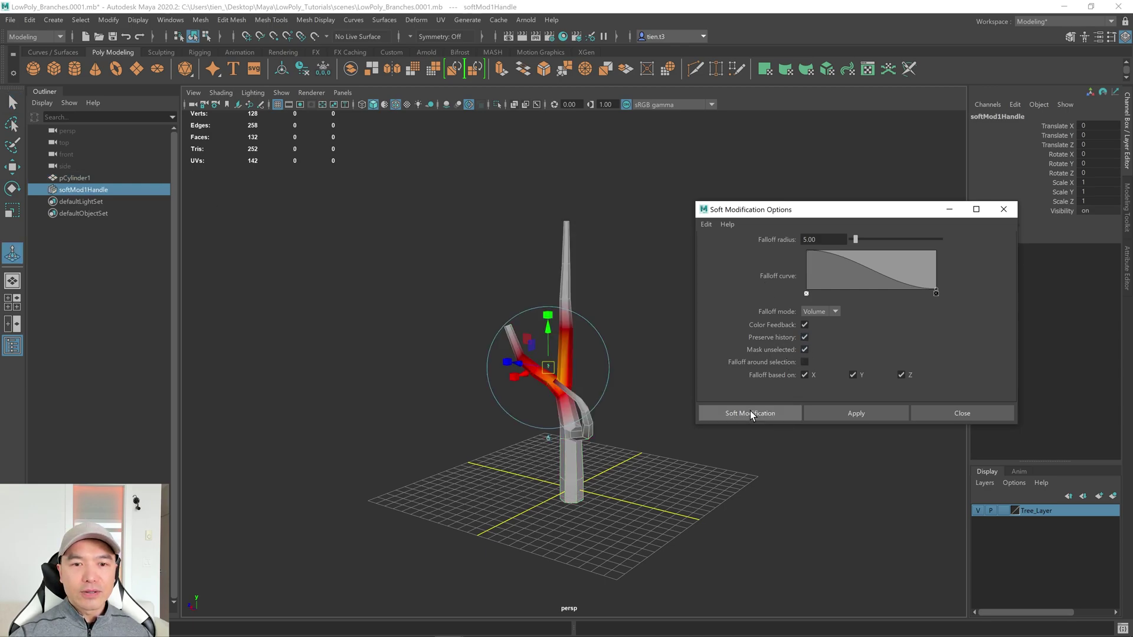
Step: Place softMod1 on the upper trunk, tighten its falloff and nudge it to 0.163, 0.363, 0.051
{"action": "scroll", "coordinate": [632, 377], "scroll_direction": "up", "scroll_amount": 5}
{"action": "left_click_drag", "start_coordinate": [637, 382], "coordinate": [648, 381], "text": "alt"}
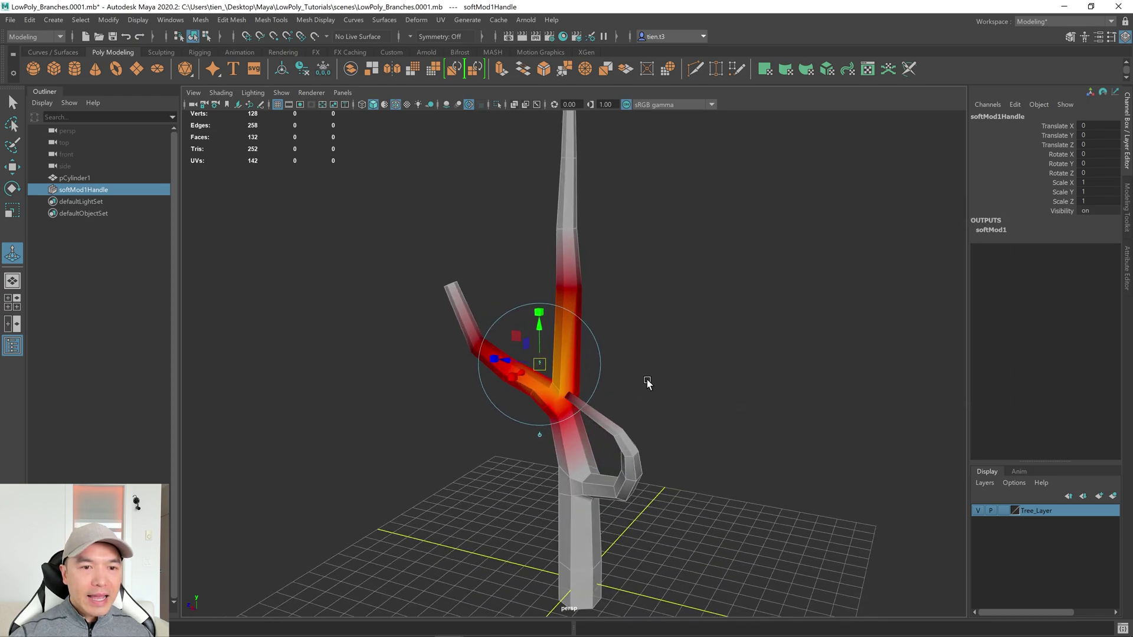
{"action": "left_click", "coordinate": [572, 277]}
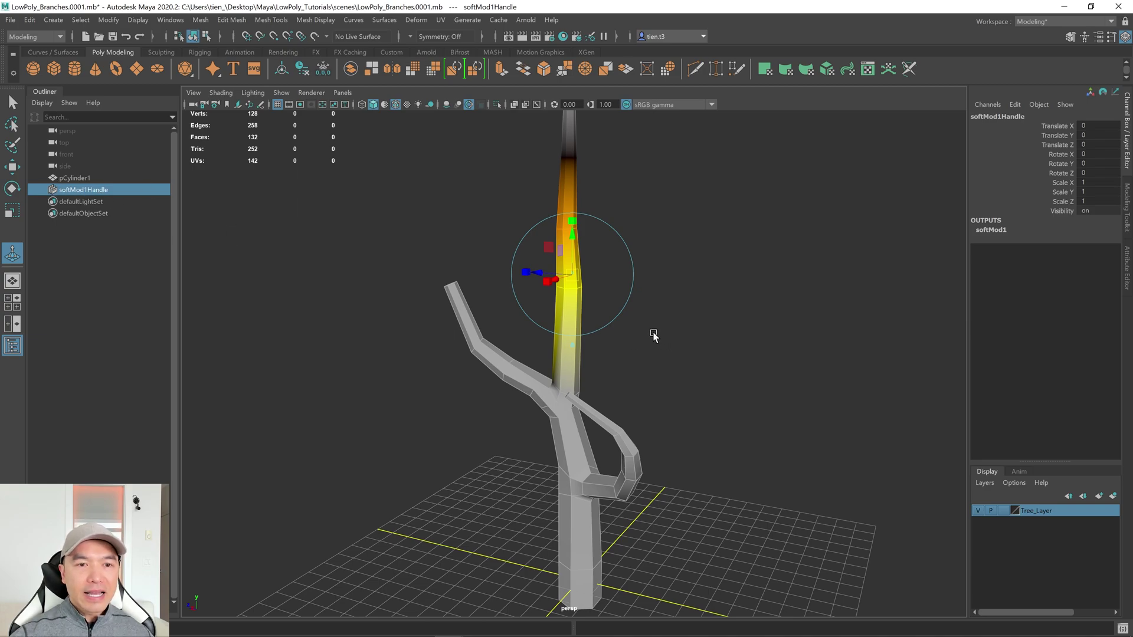
{"action": "key", "text": "b"}
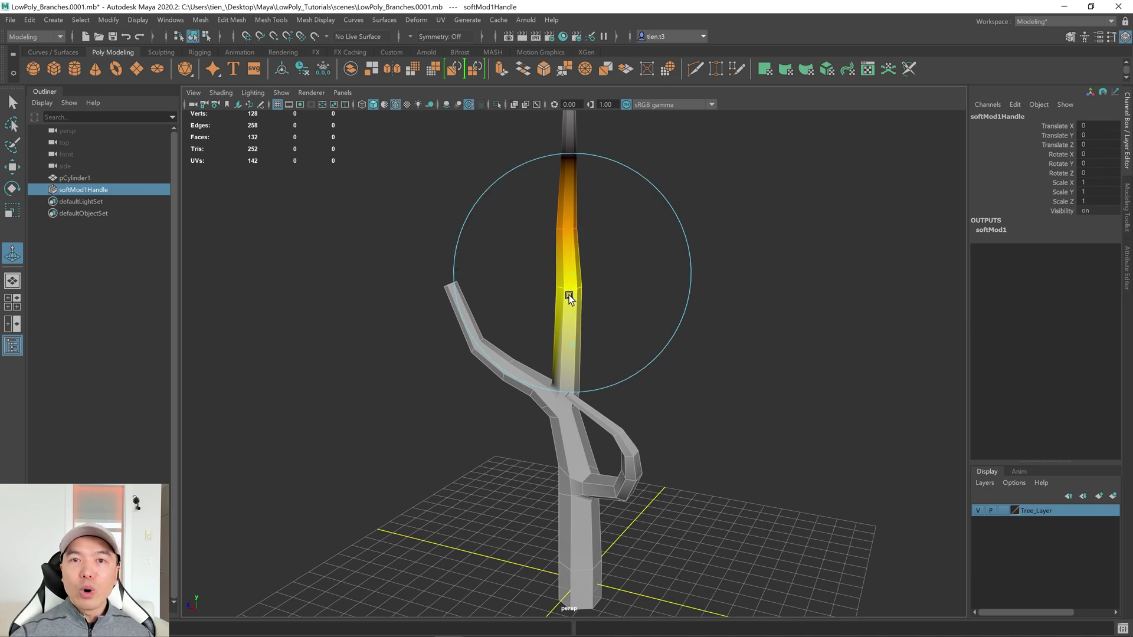
{"action": "left_click_drag", "start_coordinate": [570, 298], "coordinate": [603, 324]}
{"action": "key", "text": "w"}
{"action": "key", "text": "b"}
{"action": "left_click_drag", "start_coordinate": [626, 196], "coordinate": [475, 475], "text": "alt"}
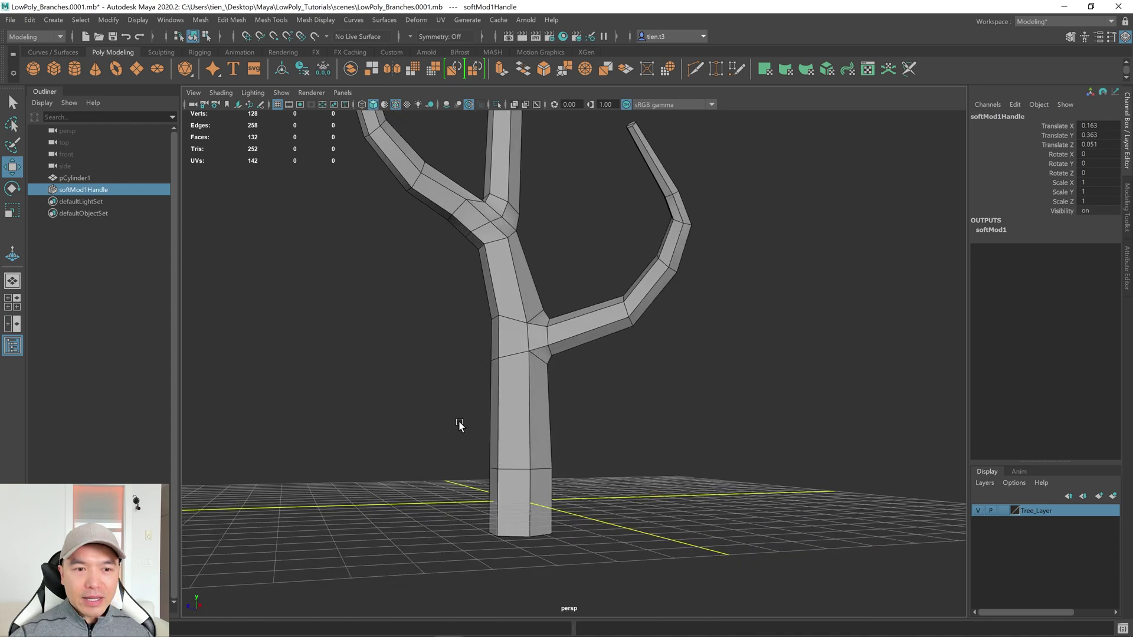
{"action": "left_click", "coordinate": [499, 466]}
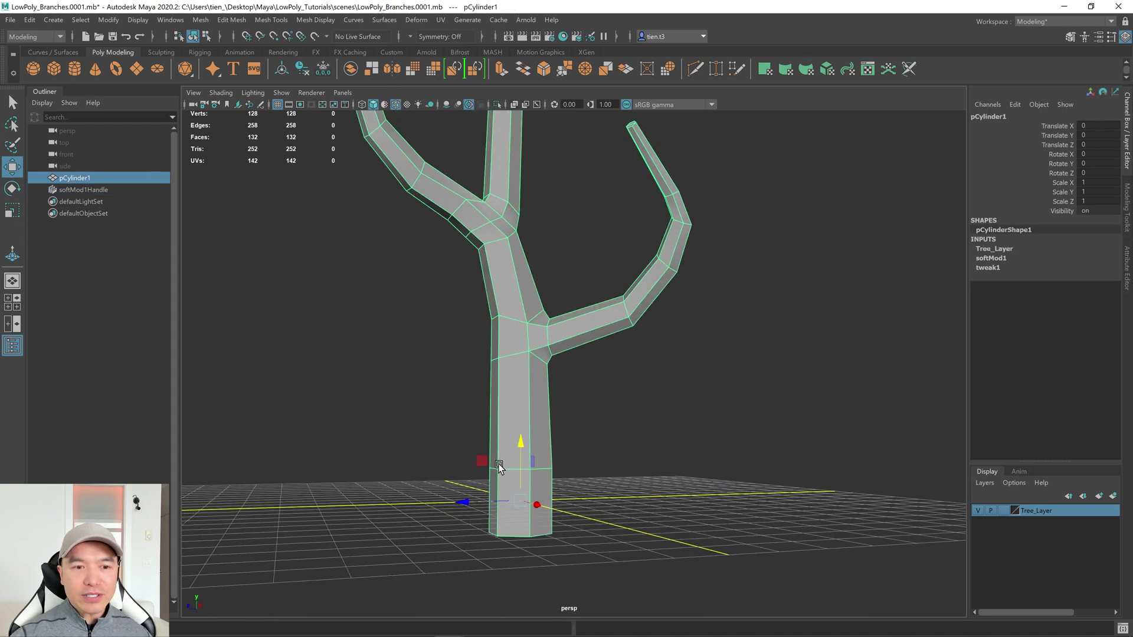
Step: Add a soft-mod at the trunk base, shrink its falloff and raise the base
{"action": "left_click", "coordinate": [12, 258]}
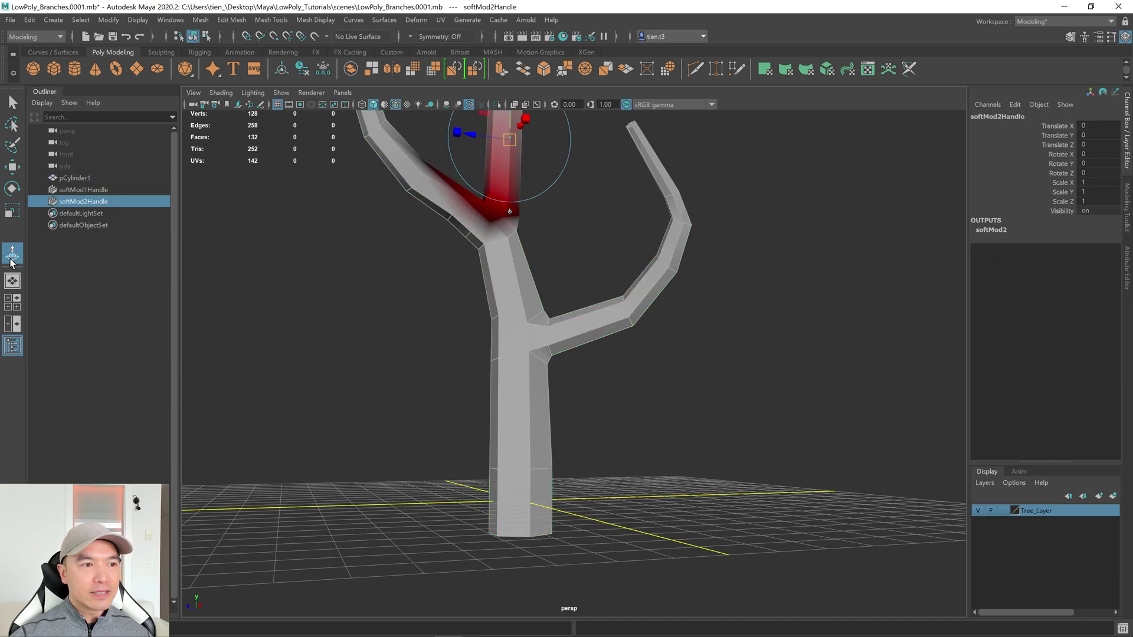
{"action": "left_click", "coordinate": [501, 453]}
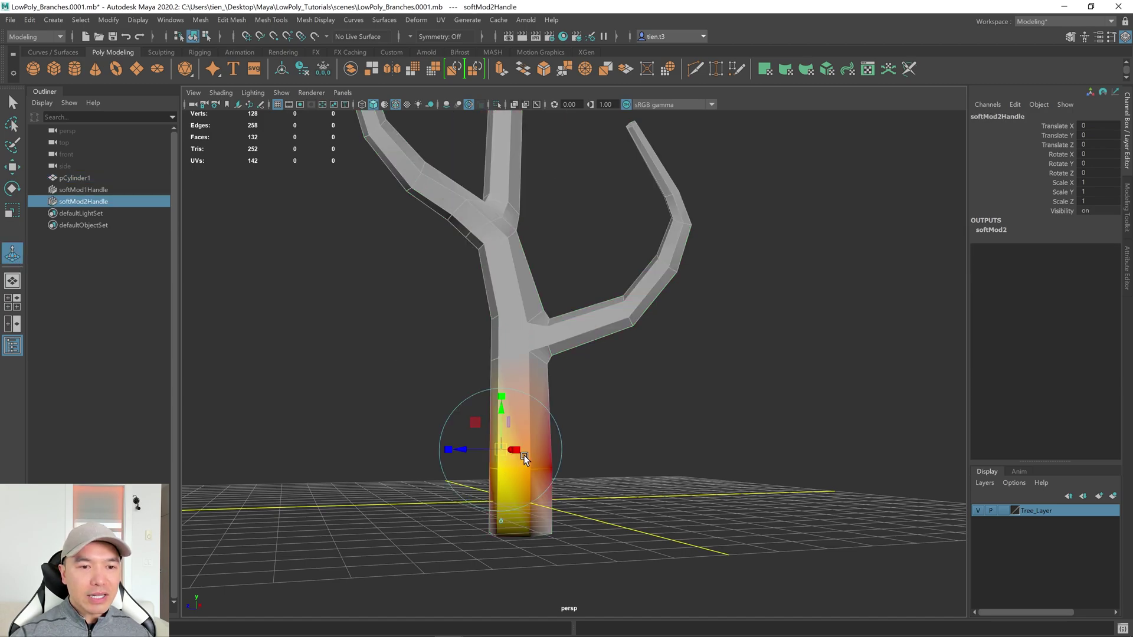
{"action": "key", "text": "b"}
{"action": "left_click_drag", "start_coordinate": [599, 407], "coordinate": [581, 417]}
{"action": "mouse_move", "coordinate": [500, 406]}
{"action": "left_mouse_down"}
{"action": "mouse_move", "coordinate": [503, 379]}
{"action": "mouse_move", "coordinate": [501, 398]}
{"action": "mouse_move", "coordinate": [471, 405]}
{"action": "mouse_move", "coordinate": [504, 399]}
{"action": "left_mouse_up"}
Step: Add a soft-mod at the branch junction, enlarge its falloff and shift it vertically
{"action": "key", "text": "g"}
{"action": "left_click", "coordinate": [472, 305]}
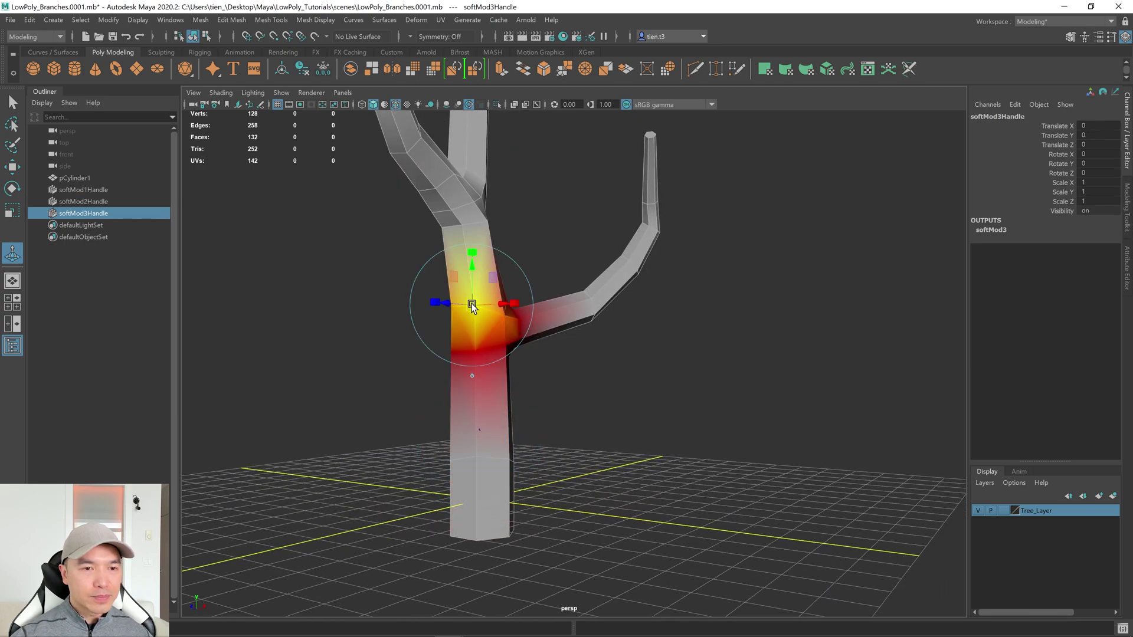
{"action": "key", "text": "b"}
{"action": "left_click_drag", "start_coordinate": [491, 335], "coordinate": [512, 325]}
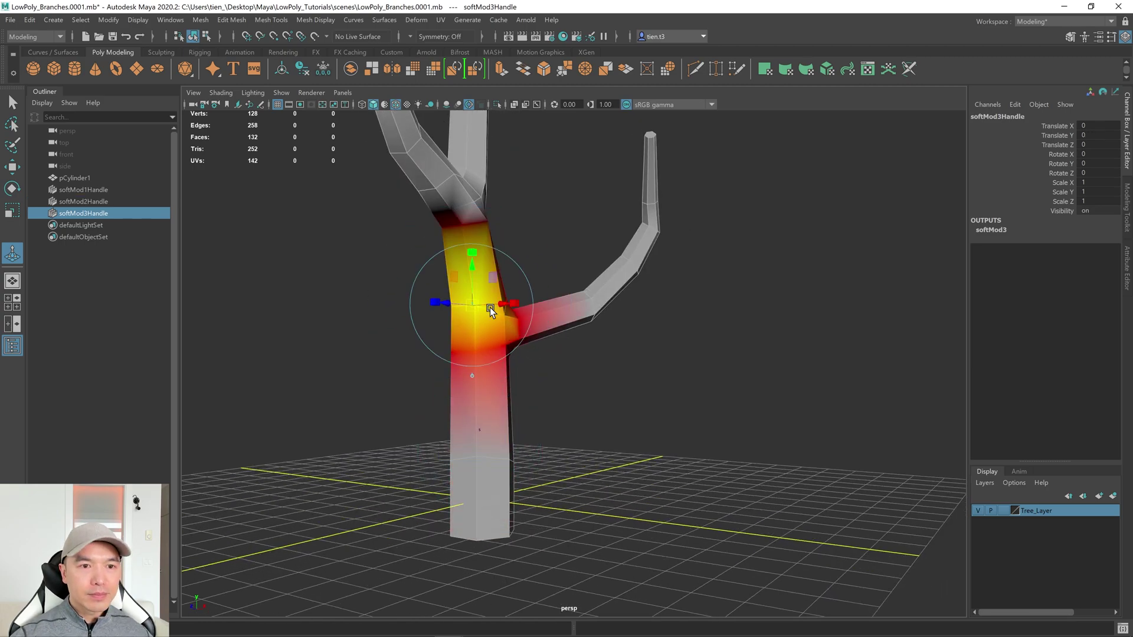
{"action": "left_click_drag", "start_coordinate": [472, 275], "coordinate": [458, 254]}
{"action": "scroll", "coordinate": [526, 271], "scroll_direction": "down", "scroll_amount": 3}
{"action": "left_click_drag", "start_coordinate": [526, 274], "coordinate": [569, 369], "text": "alt"}
Step: Add a soft-mod at the fork scaled to 0.833, then start another on the upper trunk
{"action": "left_click", "coordinate": [534, 243]}
{"action": "left_click", "coordinate": [585, 282]}
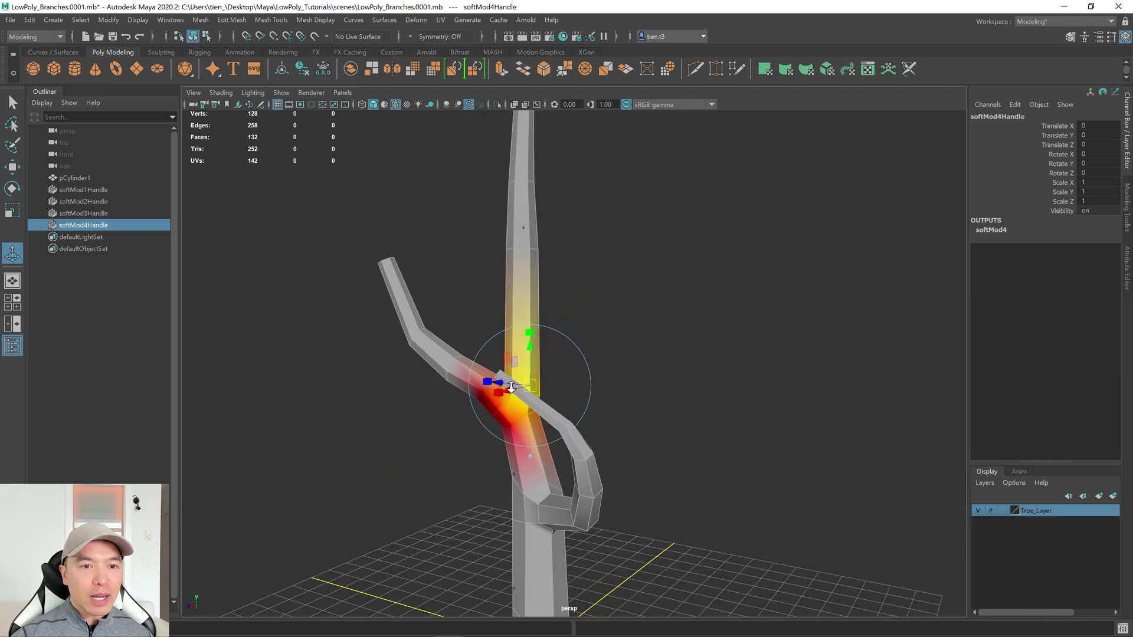
{"action": "right_click_drag", "start_coordinate": [569, 369], "coordinate": [706, 360], "text": "alt"}
{"action": "left_click_drag", "start_coordinate": [706, 360], "coordinate": [649, 311], "text": "alt"}
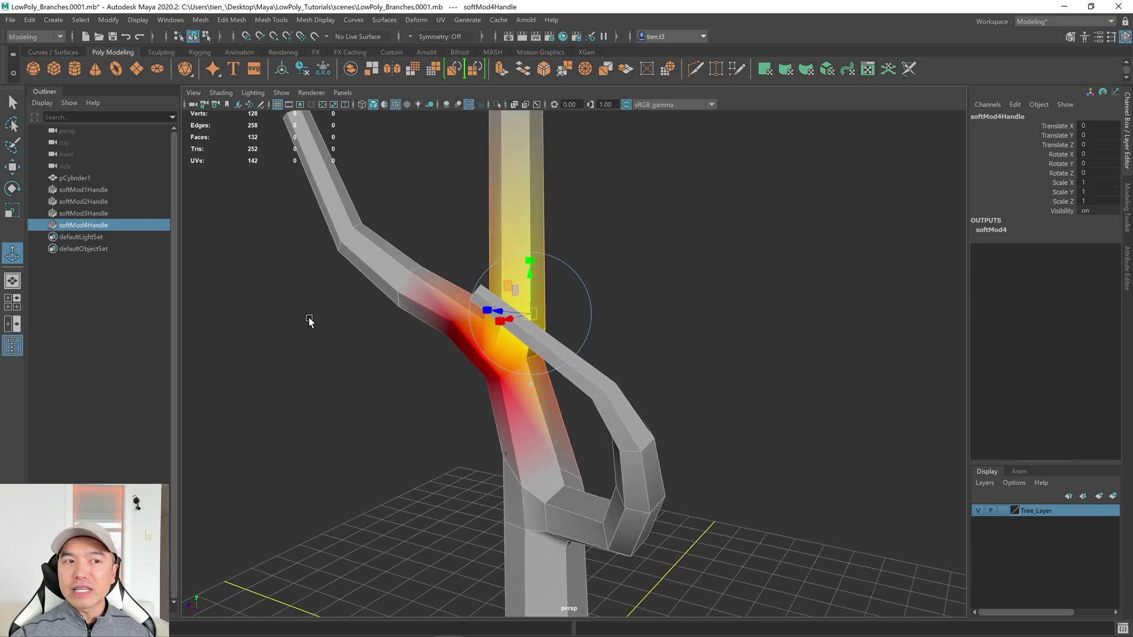
{"action": "scroll", "coordinate": [596, 335], "scroll_direction": "up", "scroll_amount": 2}
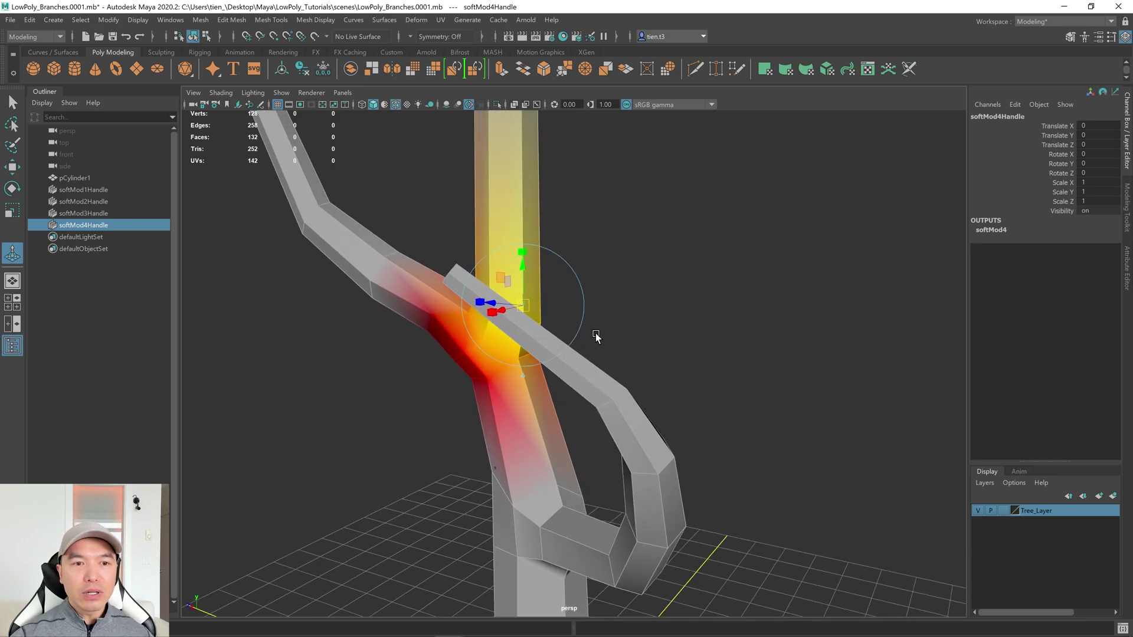
{"action": "left_click", "coordinate": [521, 250]}
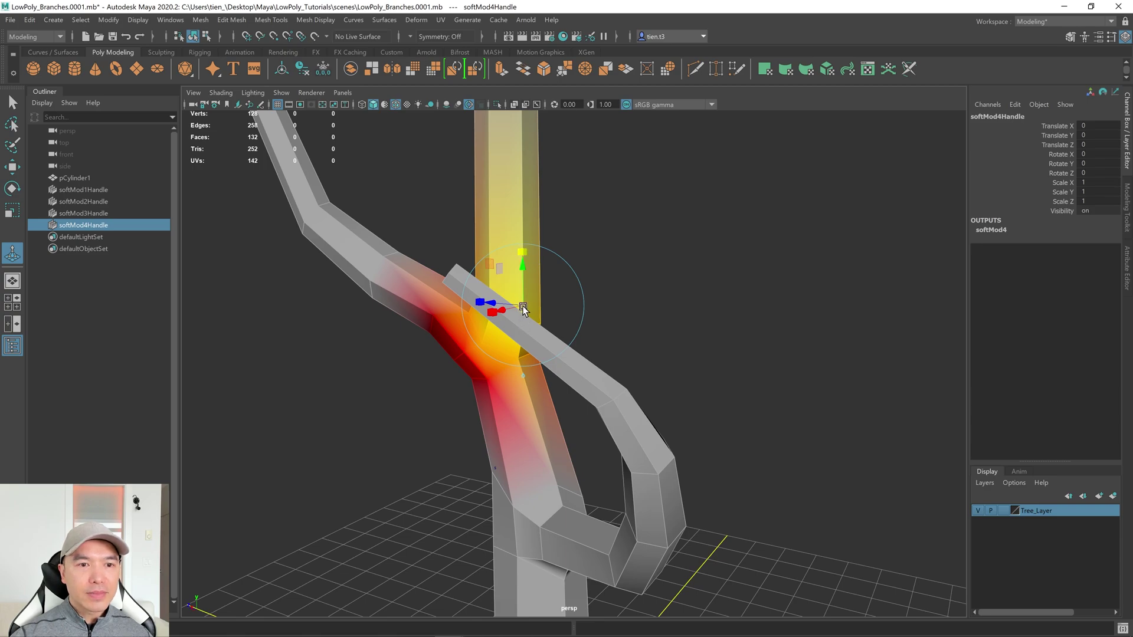
{"action": "left_click_drag", "start_coordinate": [522, 308], "coordinate": [572, 279]}
{"action": "scroll", "coordinate": [522, 302], "scroll_direction": "down", "scroll_amount": 4}
{"action": "left_click", "coordinate": [551, 287]}
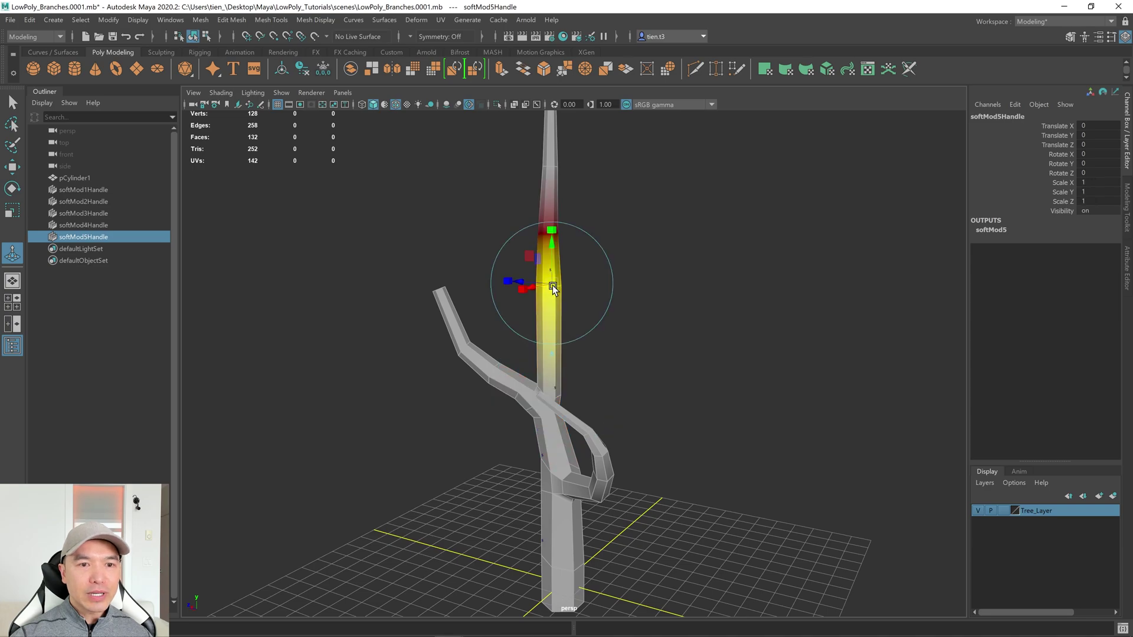
Step: Scale the upper trunk soft-mod region down to 0.765
{"action": "left_click_drag", "start_coordinate": [550, 286], "coordinate": [606, 302]}
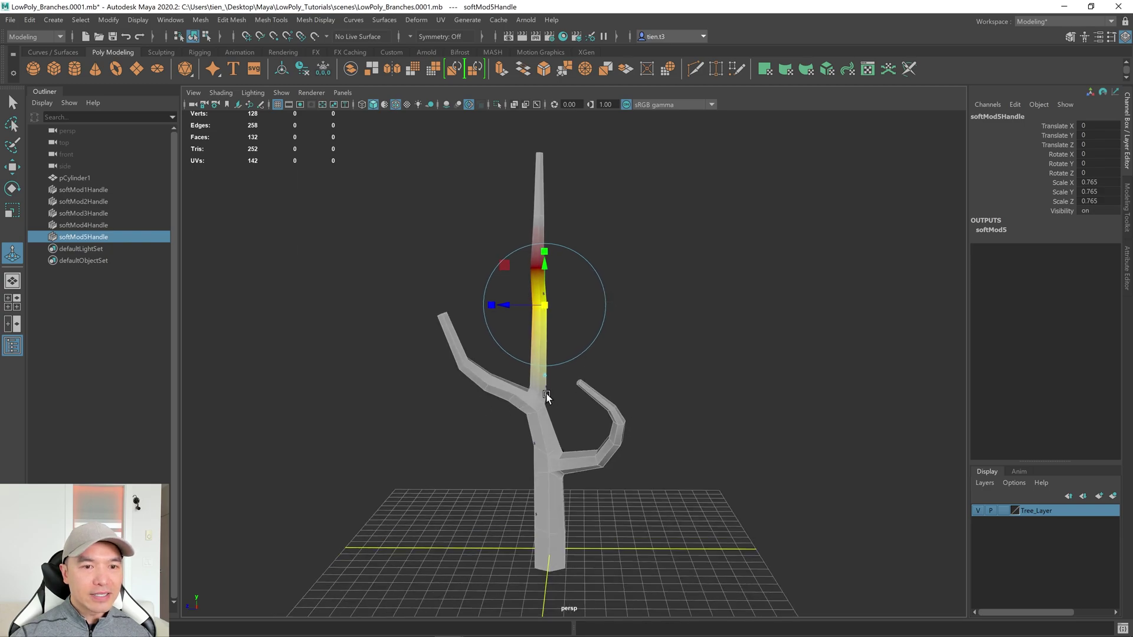
{"action": "scroll", "coordinate": [552, 399], "scroll_direction": "up", "scroll_amount": 5}
{"action": "scroll", "coordinate": [551, 400], "scroll_direction": "down", "scroll_amount": 2}
{"action": "left_click_drag", "start_coordinate": [501, 400], "coordinate": [517, 410], "text": "alt"}
{"action": "left_click_drag", "start_coordinate": [429, 363], "coordinate": [520, 341], "text": "alt"}
Step: Add softMod6 on the branch, its handle translated 0.622, 0.036, -0.395
{"action": "left_click", "coordinate": [481, 342]}
{"action": "left_click_drag", "start_coordinate": [597, 403], "coordinate": [501, 393], "text": "alt"}
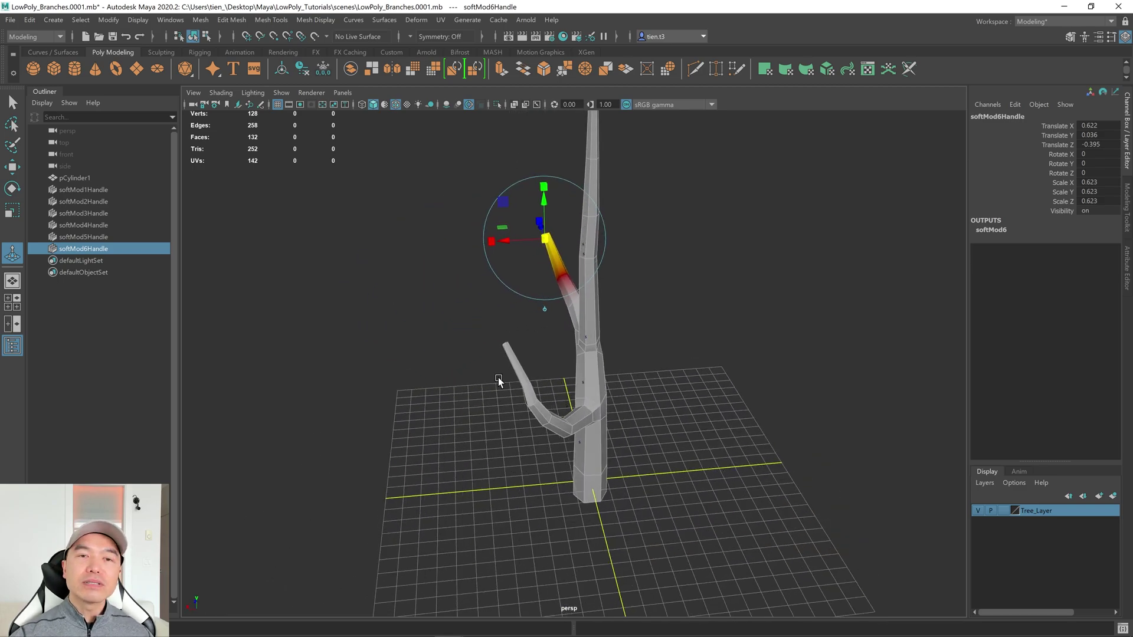
{"action": "left_click_drag", "start_coordinate": [619, 378], "coordinate": [593, 371], "text": "alt"}
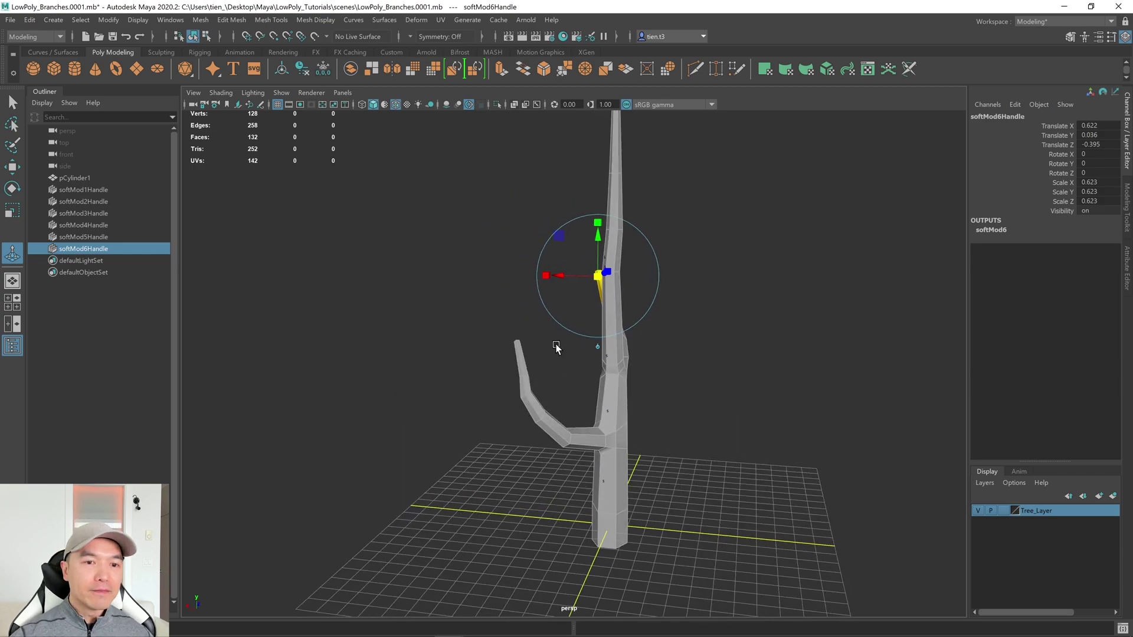
{"action": "left_click_drag", "start_coordinate": [640, 426], "coordinate": [585, 287], "text": "alt"}
{"action": "left_click_drag", "start_coordinate": [627, 350], "coordinate": [533, 391], "text": "alt"}
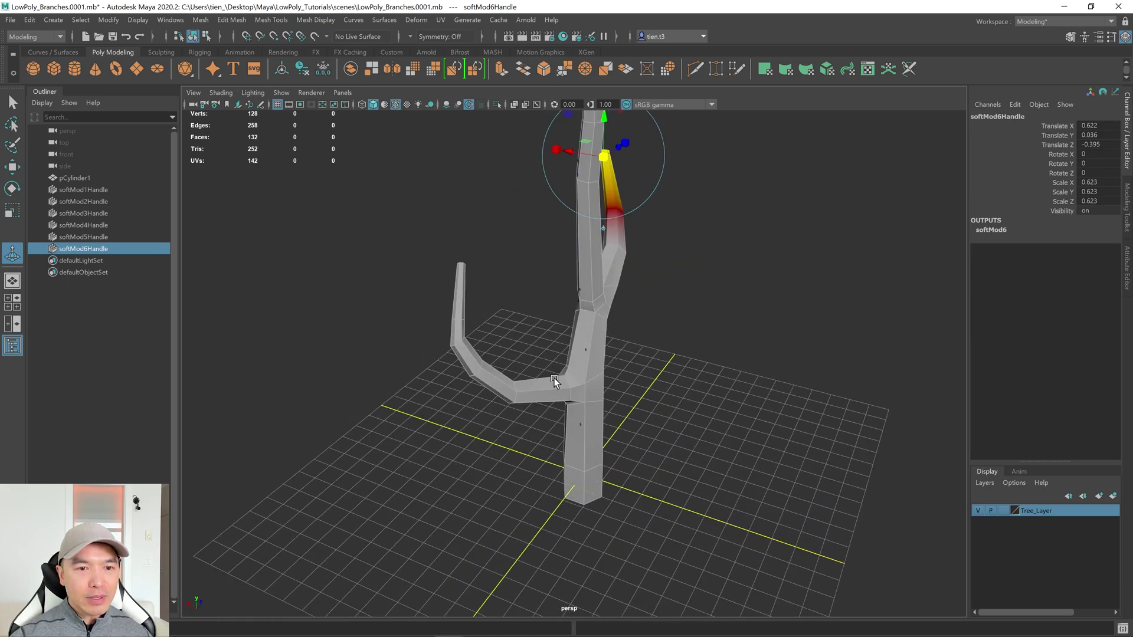
Step: Add softMod7 at the left branch tip and softMod8 with wide falloff at its lower bend
{"action": "left_click", "coordinate": [469, 356]}
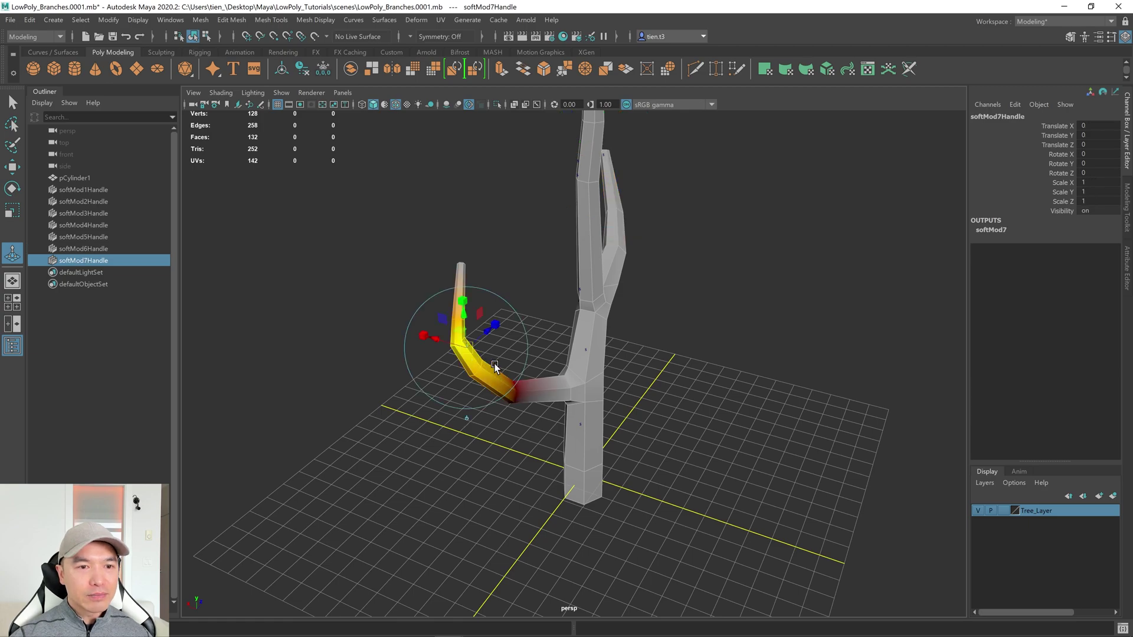
{"action": "left_click", "coordinate": [459, 279]}
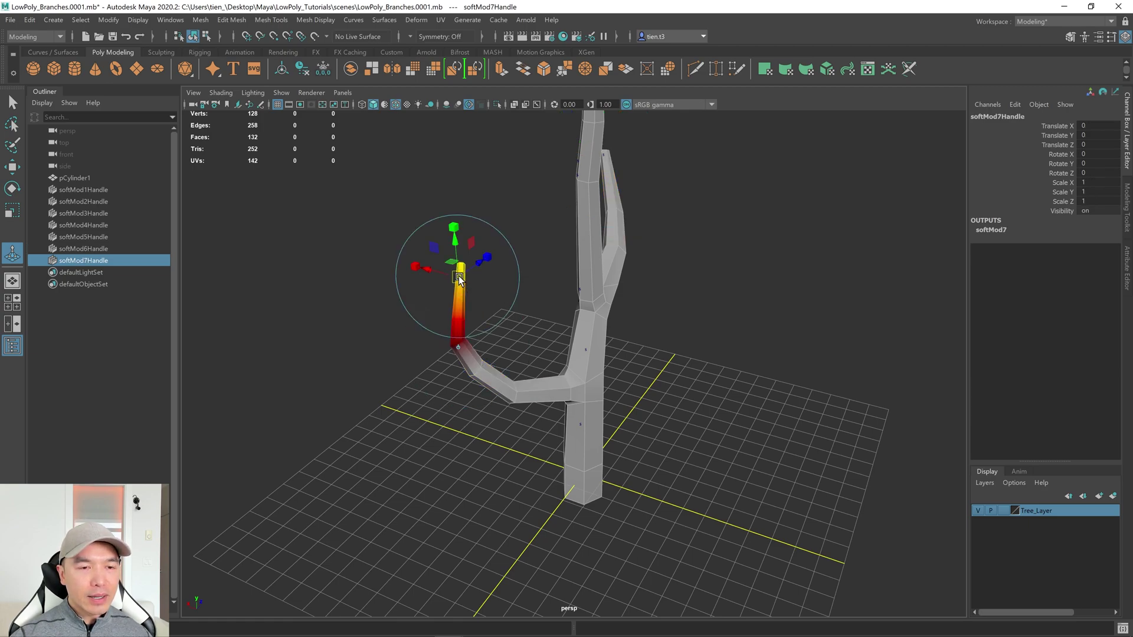
{"action": "left_click_drag", "start_coordinate": [458, 277], "coordinate": [471, 289]}
{"action": "left_click", "coordinate": [489, 369]}
{"action": "key", "text": "b"}
{"action": "left_click_drag", "start_coordinate": [493, 372], "coordinate": [492, 372]}
Step: Add softMod9 at the left branch tip, moving it to -0.126, -0.285, -0.141
{"action": "left_click", "coordinate": [471, 297]}
{"action": "left_click_drag", "start_coordinate": [472, 298], "coordinate": [558, 378]}
{"action": "scroll", "coordinate": [657, 363], "scroll_direction": "down", "scroll_amount": 3}
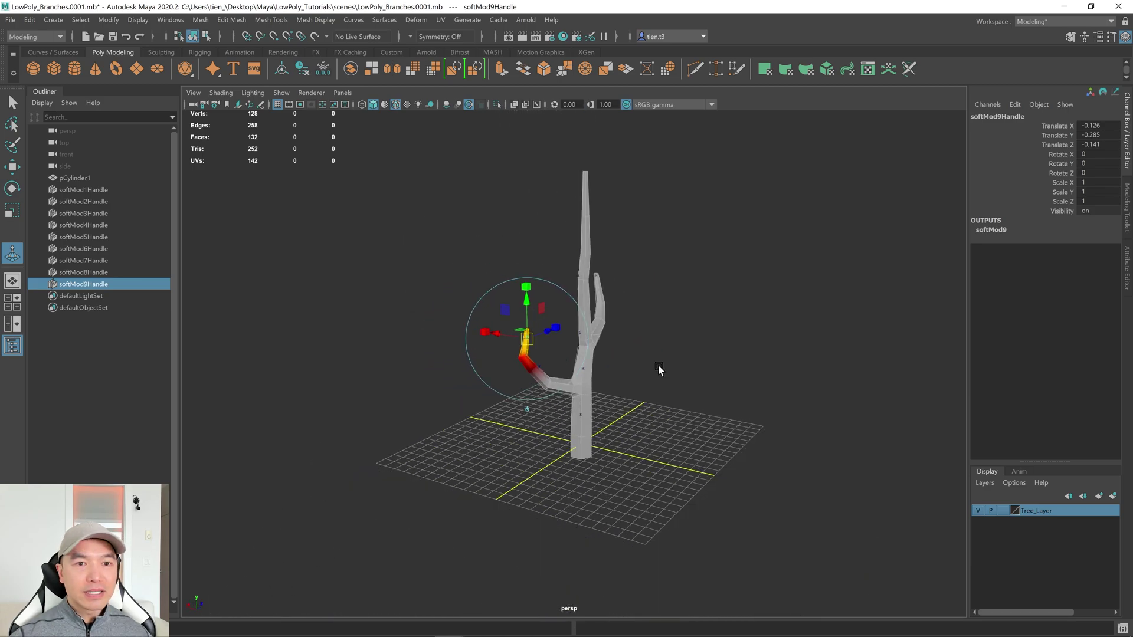
{"action": "left_click_drag", "start_coordinate": [657, 363], "coordinate": [634, 366], "text": "alt"}
{"action": "key", "text": "q"}
{"action": "right_click_drag", "start_coordinate": [598, 263], "coordinate": [682, 211]}
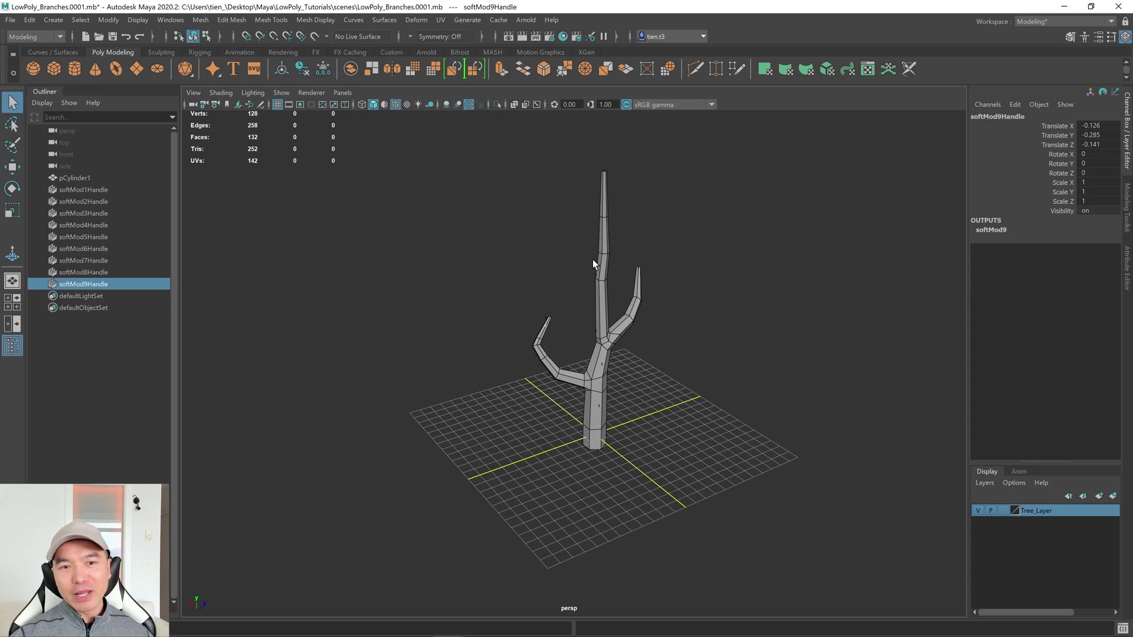
Step: Select pCylinder1 and delete its history with Alt+Shift+D, baking in all nine soft mods
{"action": "left_click", "coordinate": [603, 295]}
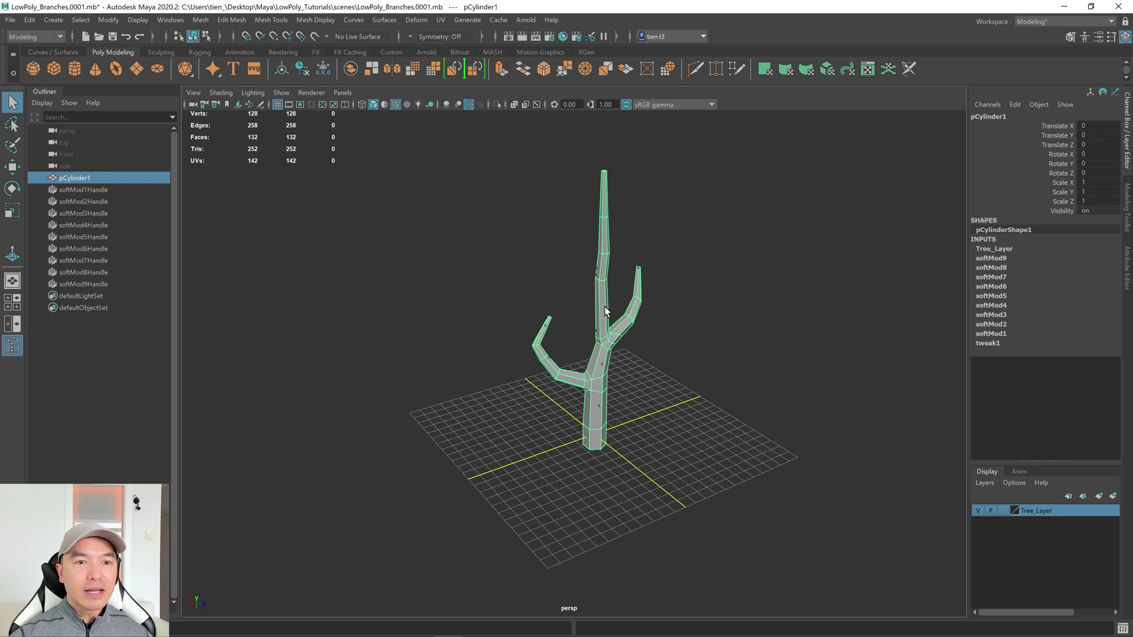
{"action": "left_click_drag", "start_coordinate": [101, 215], "coordinate": [106, 263]}
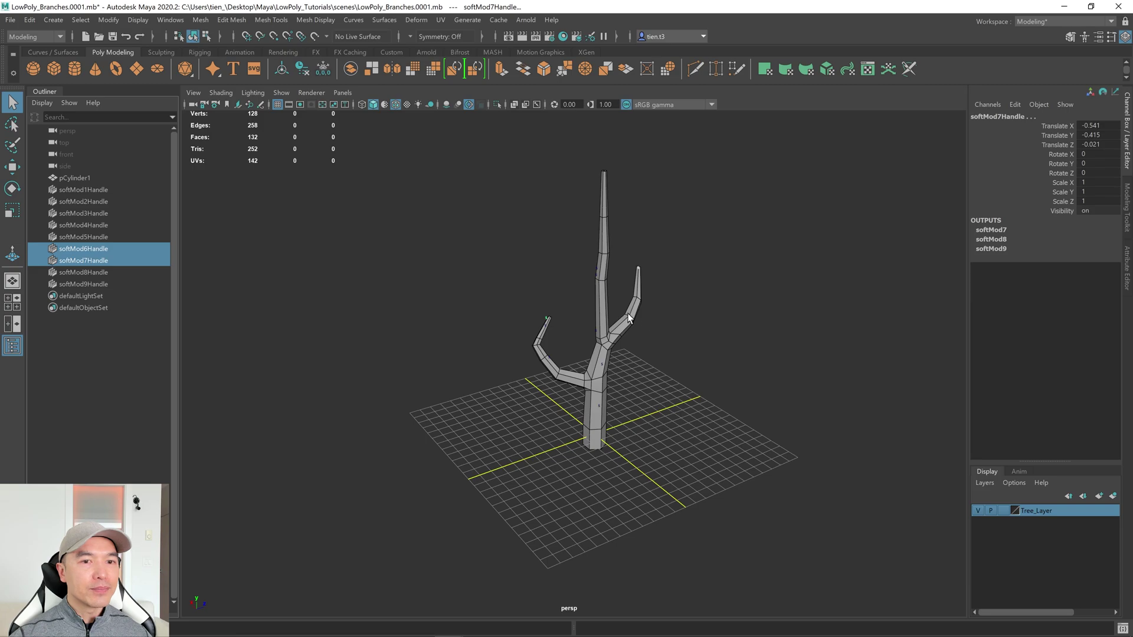
{"action": "left_click", "coordinate": [608, 341]}
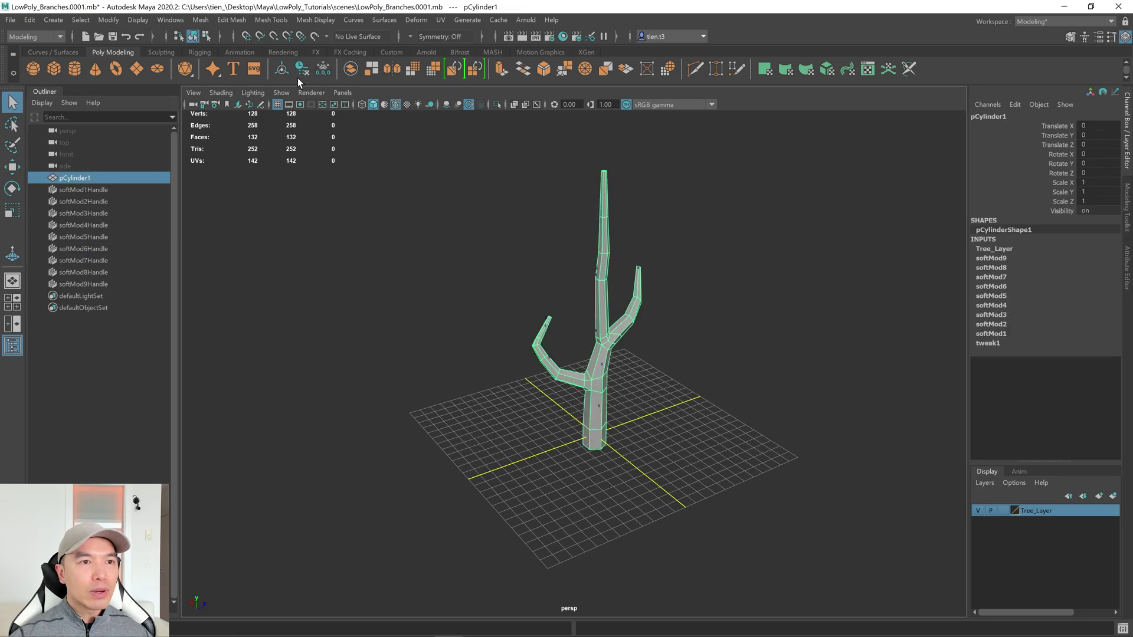
{"action": "key", "text": "alt+shift+d"}
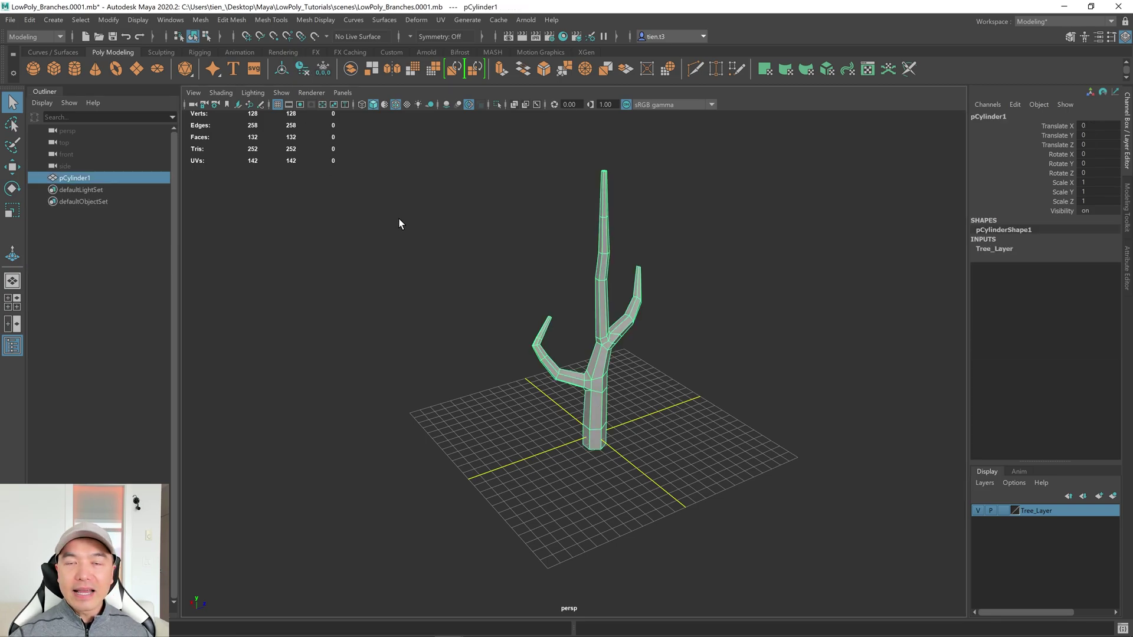
{"action": "left_click_drag", "start_coordinate": [617, 295], "coordinate": [553, 306], "text": "alt"}
Step: Orbit the tree from above, side-on and low angles, then bring up Assign New Material from its context menu
{"action": "right_click", "coordinate": [550, 301]}
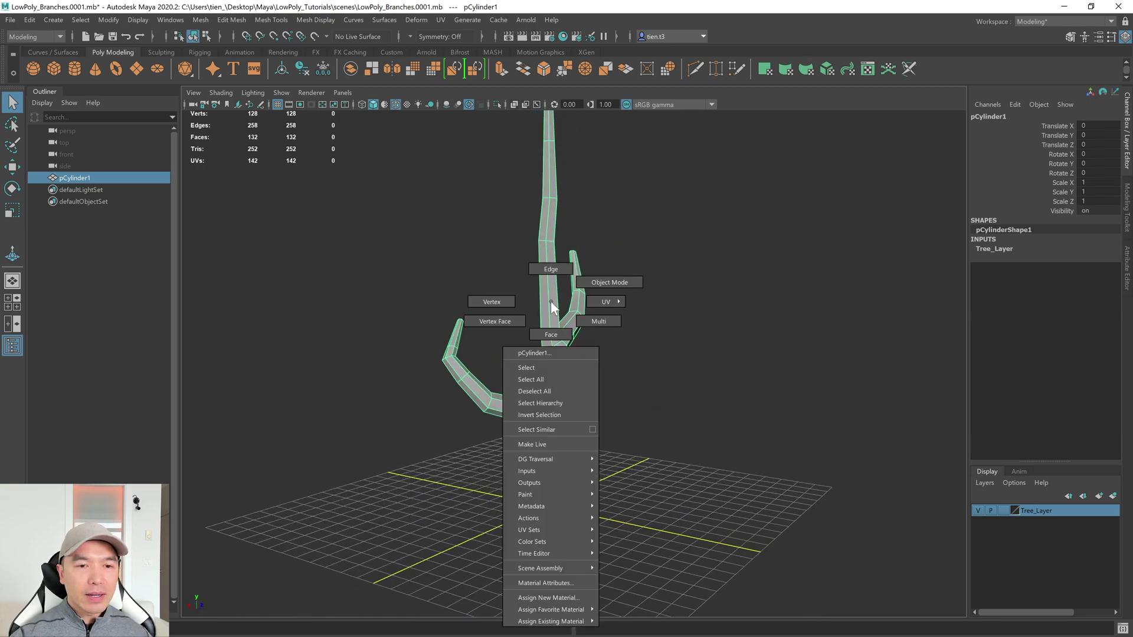
{"action": "left_click_drag", "start_coordinate": [570, 361], "coordinate": [600, 306], "text": "alt"}
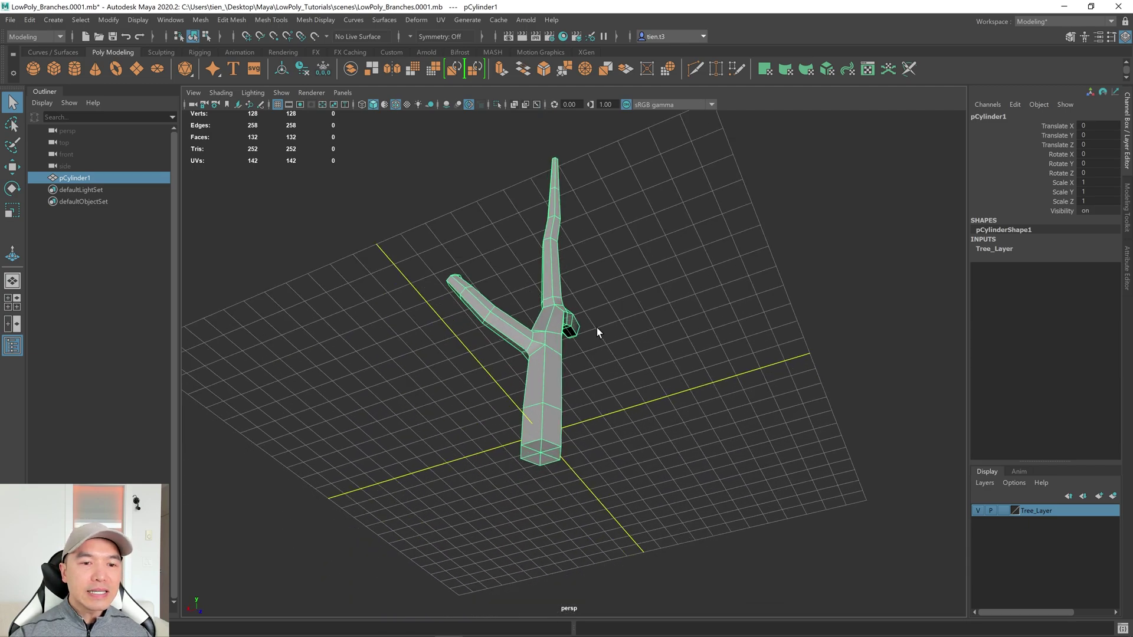
{"action": "left_click_drag", "start_coordinate": [574, 443], "coordinate": [598, 416], "text": "alt"}
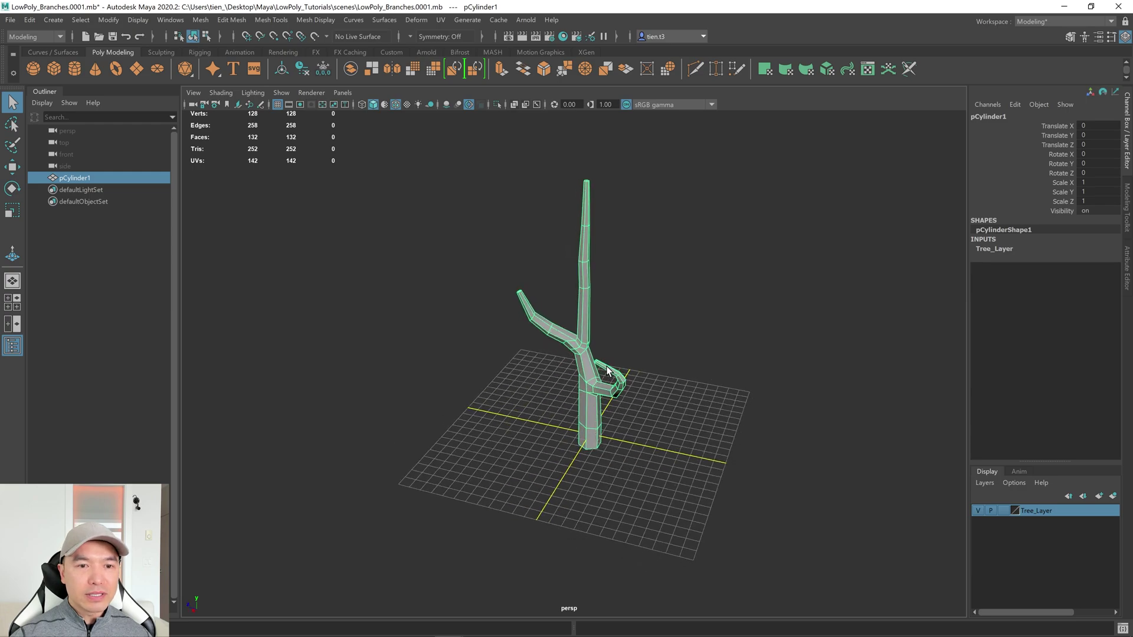
{"action": "left_click_drag", "start_coordinate": [597, 330], "coordinate": [619, 321], "text": "alt"}
{"action": "left_click_drag", "start_coordinate": [673, 346], "coordinate": [612, 332], "text": "alt"}
{"action": "scroll", "coordinate": [617, 326], "scroll_direction": "down", "scroll_amount": 4}
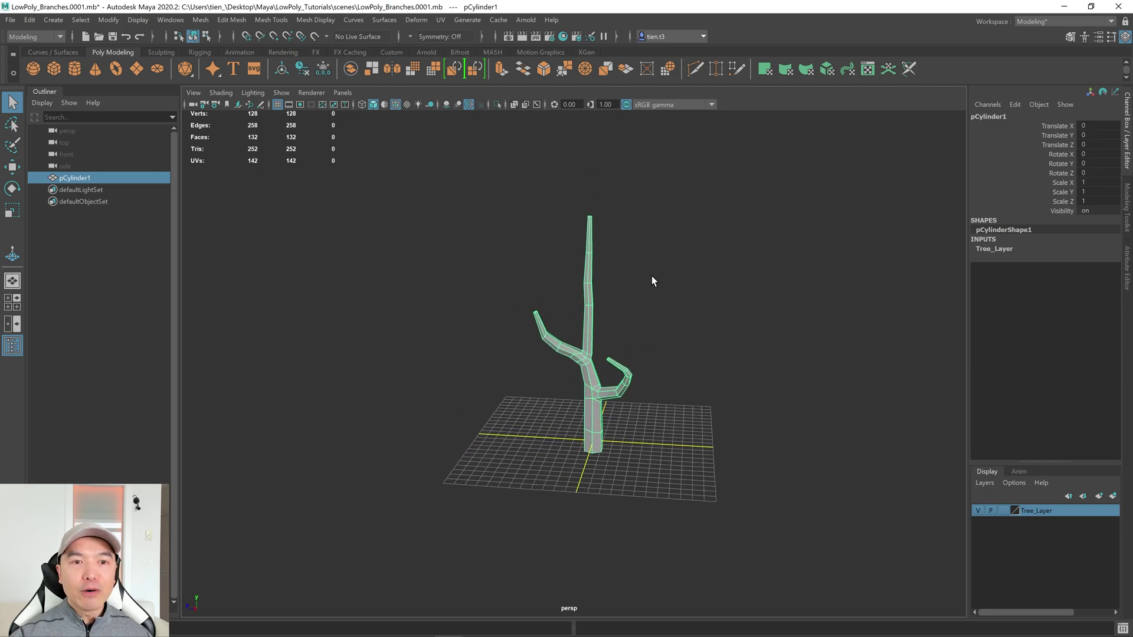
{"action": "left_click_drag", "start_coordinate": [645, 399], "coordinate": [558, 353], "text": "alt"}
{"action": "left_click_drag", "start_coordinate": [580, 394], "coordinate": [571, 449], "text": "alt"}
{"action": "left_click_drag", "start_coordinate": [607, 292], "coordinate": [589, 329], "text": "alt"}
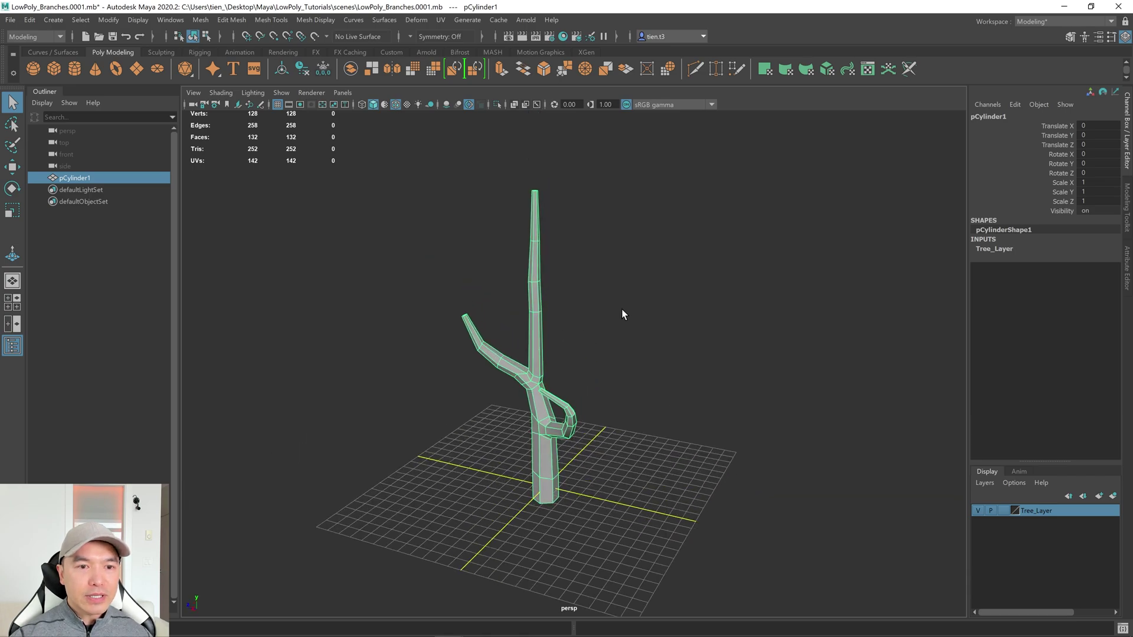
{"action": "right_click_drag", "start_coordinate": [579, 268], "coordinate": [569, 563]}
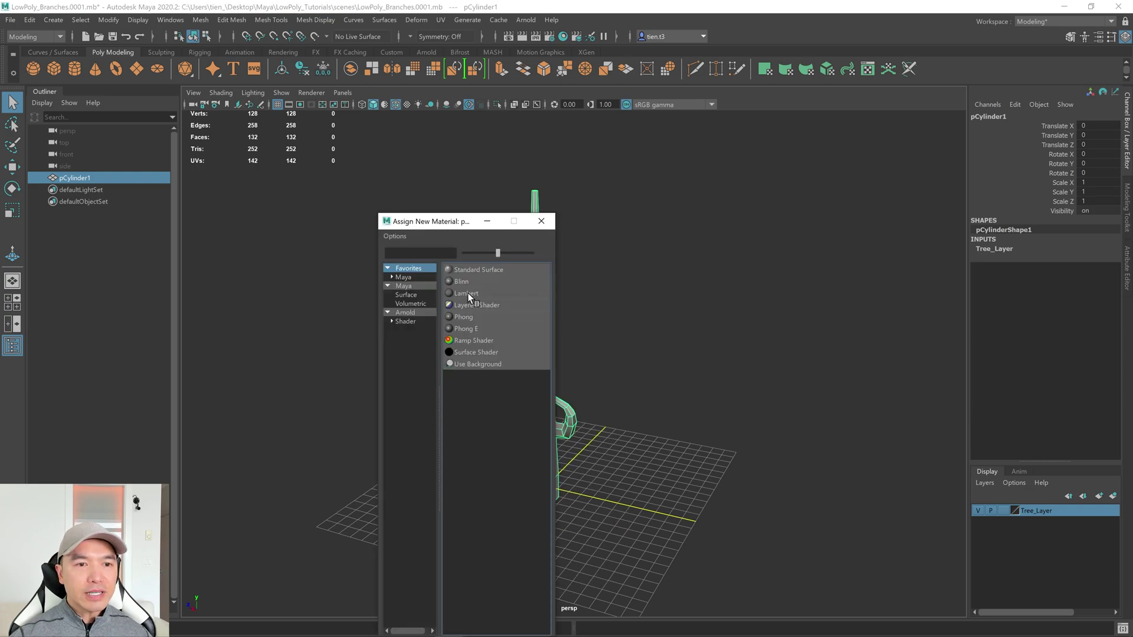
Step: Assign a new Lambert (lambert2) to the tree and colour it orange: H 27.03, S 0.776, V 1.000
{"action": "left_click", "coordinate": [467, 293]}
{"action": "left_click", "coordinate": [1027, 112]}
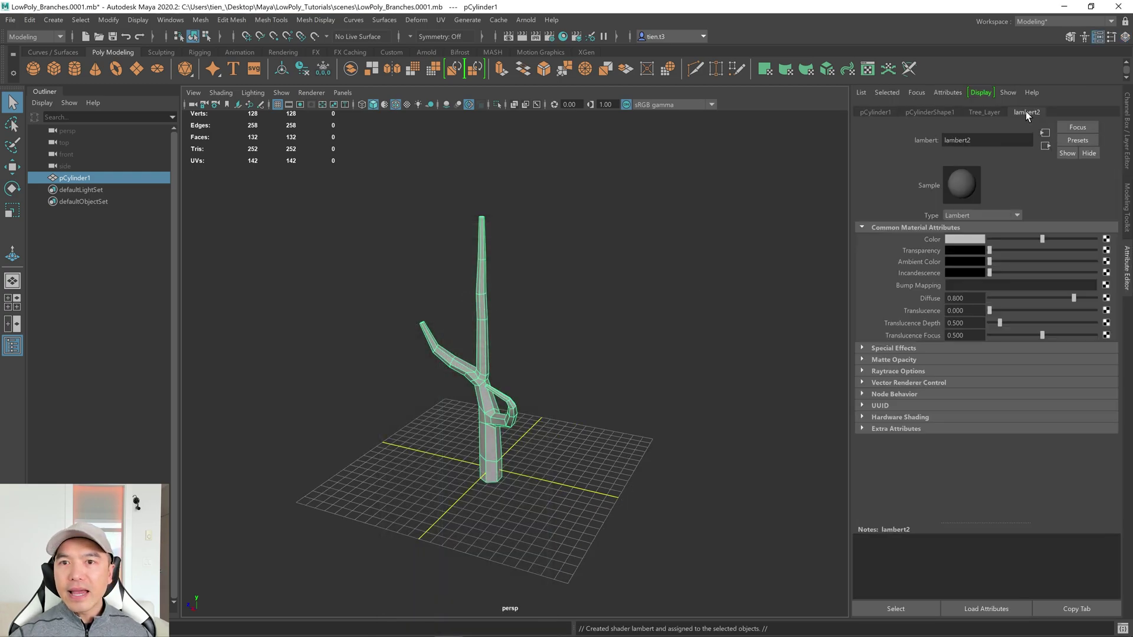
{"action": "left_click", "coordinate": [964, 236]}
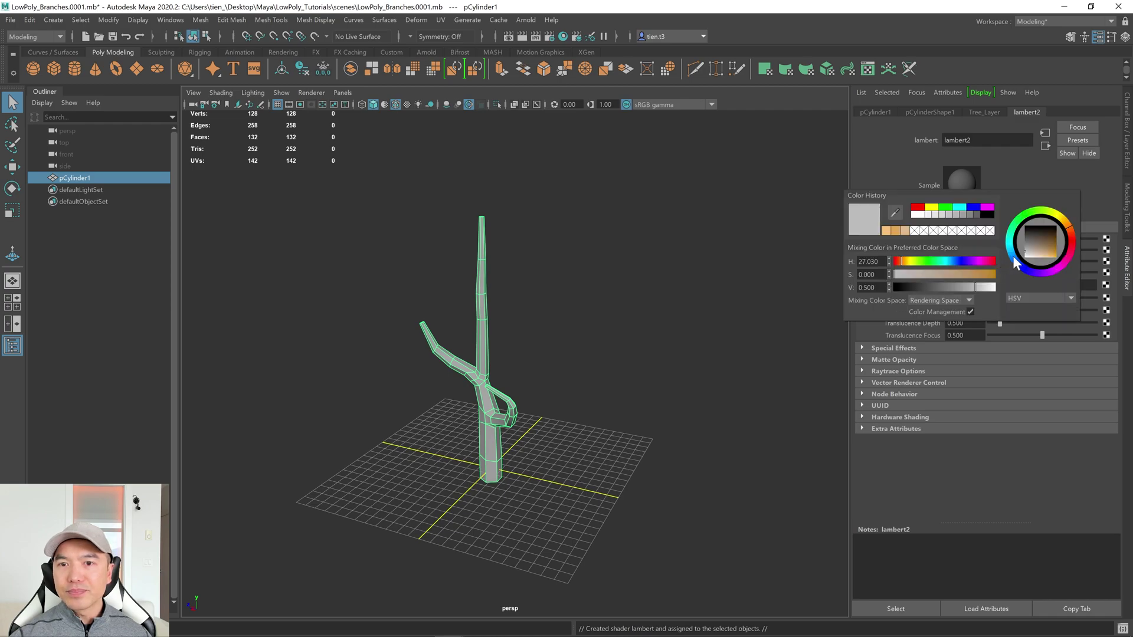
{"action": "left_click_drag", "start_coordinate": [1046, 258], "coordinate": [1051, 260]}
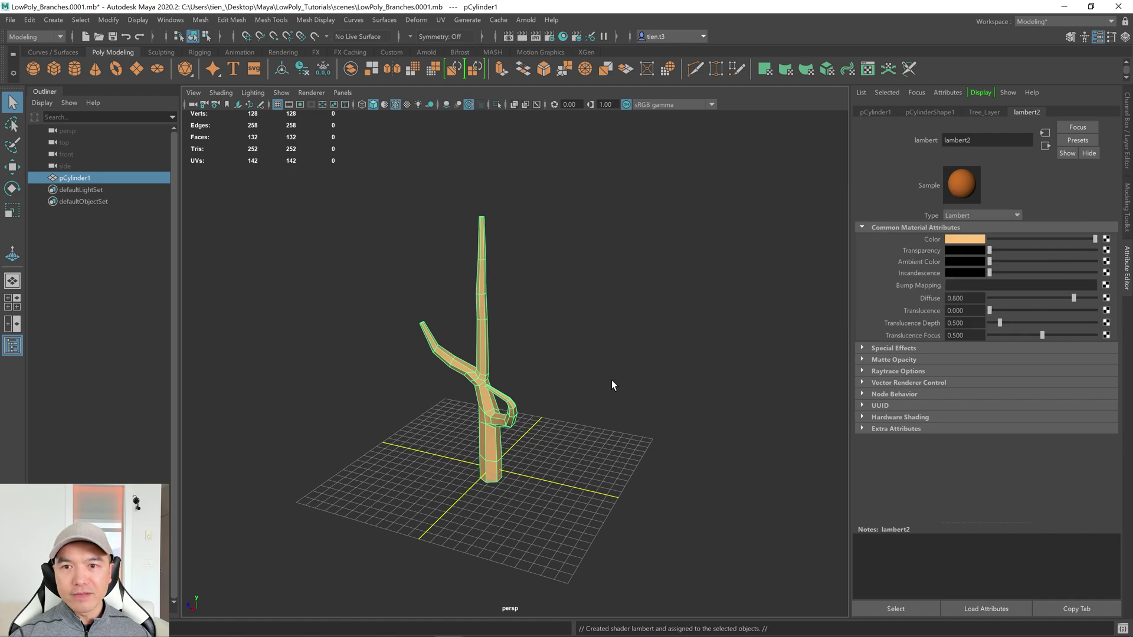
Step: Deselect and orbit around the orange tree, hide the wireframe on the shaded view, then reselect the mesh
{"action": "left_click", "coordinate": [563, 378]}
{"action": "left_click_drag", "start_coordinate": [547, 380], "coordinate": [576, 371], "text": "alt"}
{"action": "right_click_drag", "start_coordinate": [575, 372], "coordinate": [773, 387], "text": "alt"}
{"action": "left_click_drag", "start_coordinate": [773, 387], "coordinate": [640, 412], "text": "alt"}
{"action": "right_click_drag", "start_coordinate": [640, 412], "coordinate": [496, 414], "text": "alt"}
{"action": "left_click_drag", "start_coordinate": [496, 414], "coordinate": [491, 328], "text": "alt"}
{"action": "left_click", "coordinate": [396, 107]}
{"action": "mouse_move", "coordinate": [630, 313]}
{"action": "left_mouse_down", "text": "alt"}
{"action": "mouse_move", "coordinate": [490, 344]}
{"action": "mouse_move", "coordinate": [526, 369]}
{"action": "mouse_move", "coordinate": [567, 366]}
{"action": "left_mouse_up", "text": "alt"}
{"action": "left_click", "coordinate": [403, 364]}
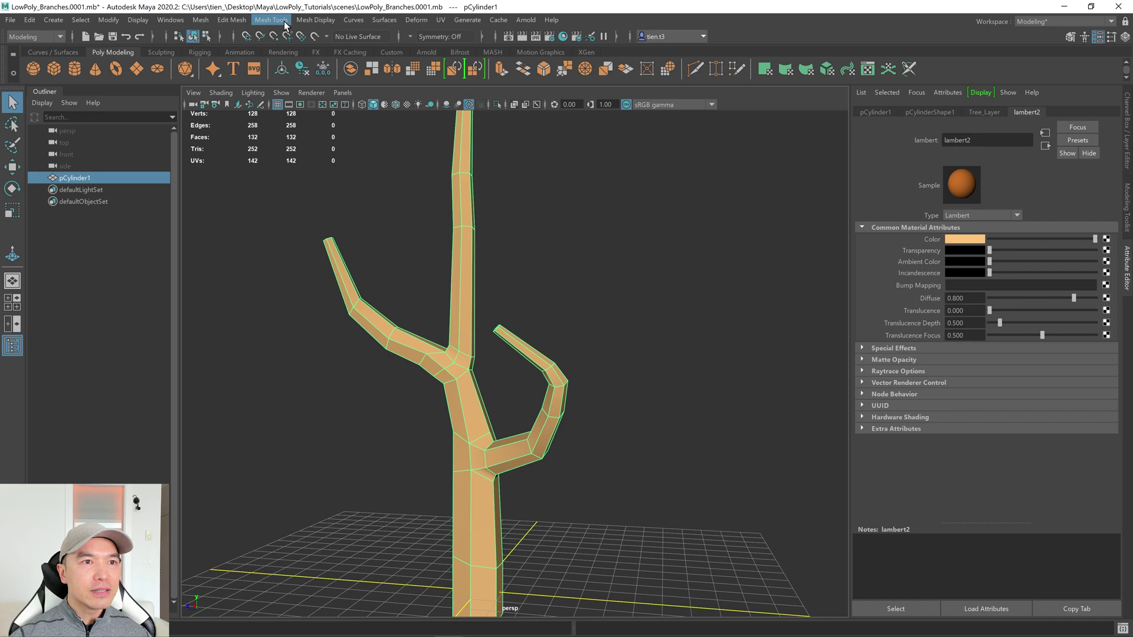
Step: Harden all the tree's edges with Mesh Display > Harden Edge, then deselect and reselect it
{"action": "left_click", "coordinate": [321, 22]}
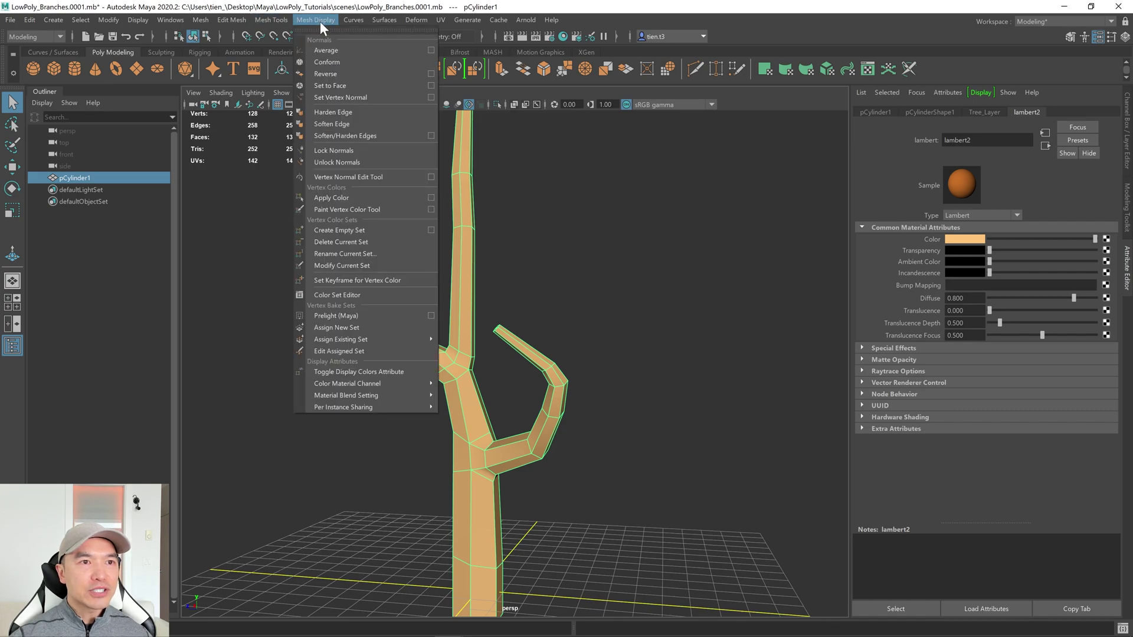
{"action": "left_click", "coordinate": [342, 111]}
{"action": "left_click", "coordinate": [596, 322]}
{"action": "left_click", "coordinate": [459, 346]}
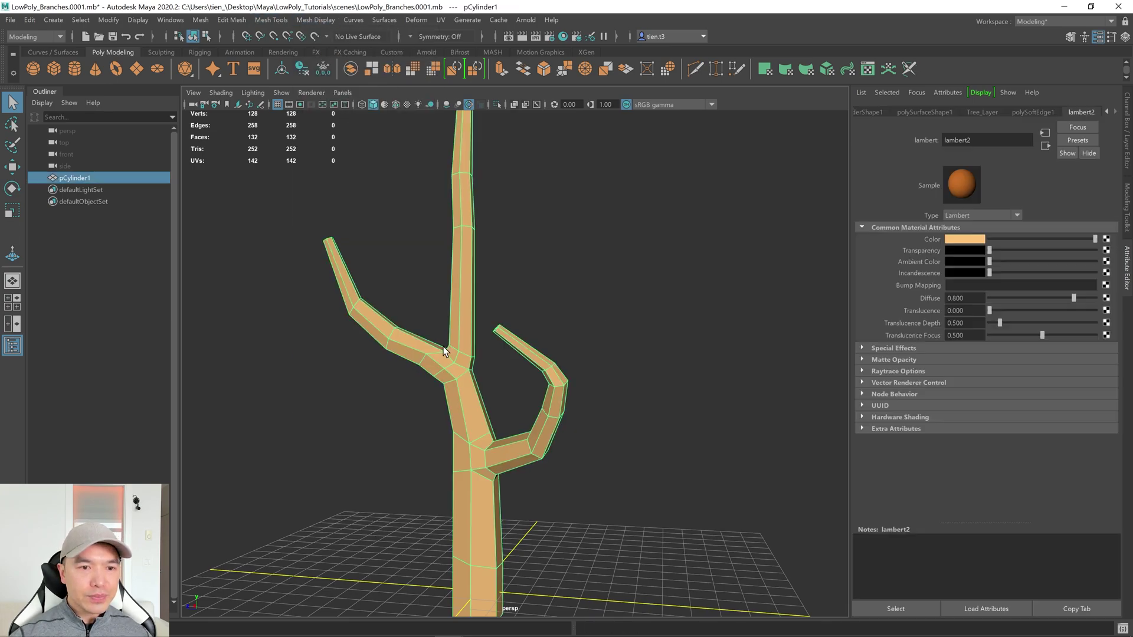
Step: Check the tree's 84 edges in Edge mode with soft selection off, then return to Object Mode
{"action": "left_click_drag", "start_coordinate": [465, 348], "coordinate": [468, 348], "text": "alt"}
{"action": "right_click_drag", "start_coordinate": [458, 309], "coordinate": [414, 258]}
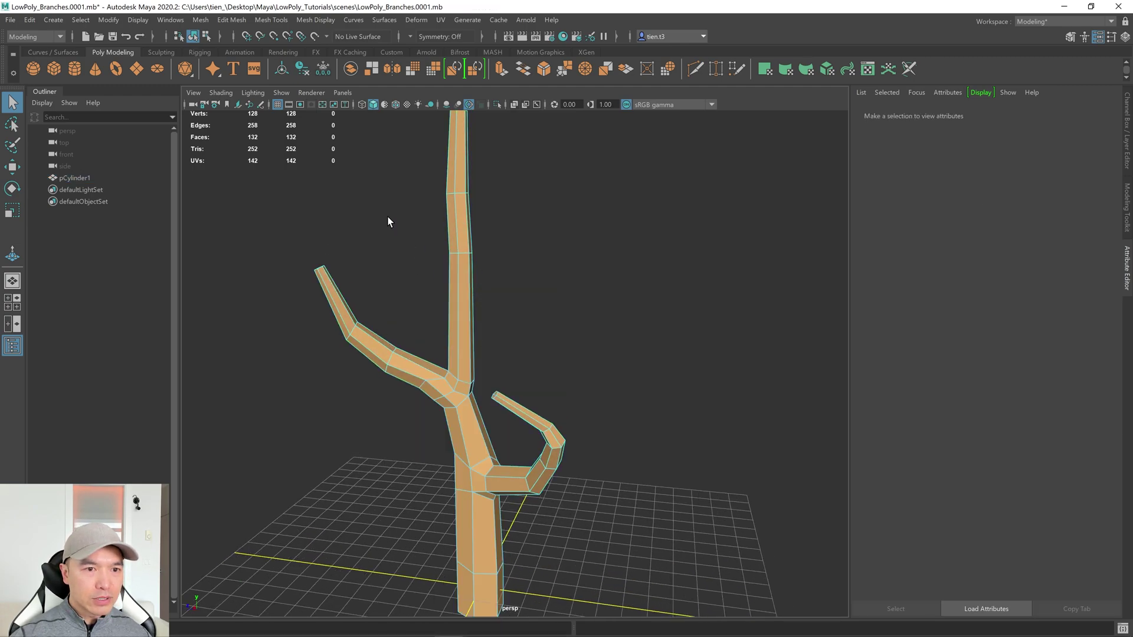
{"action": "left_click_drag", "start_coordinate": [403, 231], "coordinate": [555, 416]}
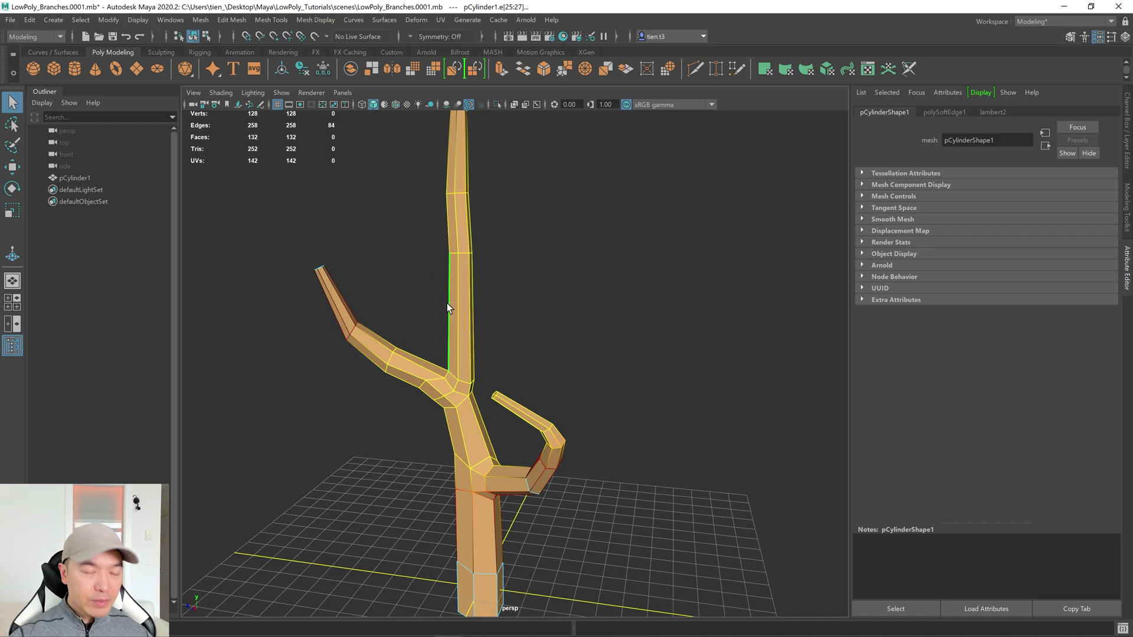
{"action": "key", "text": "b"}
{"action": "right_click_drag", "start_coordinate": [466, 307], "coordinate": [575, 239]}
{"action": "left_click_drag", "start_coordinate": [581, 303], "coordinate": [619, 408], "text": "alt"}
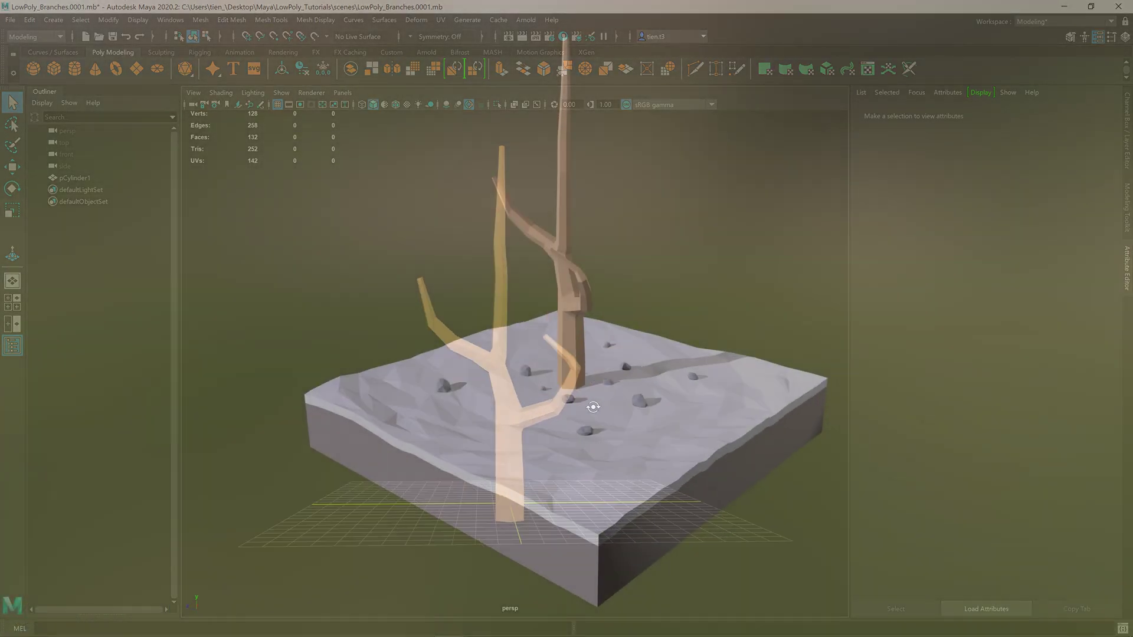